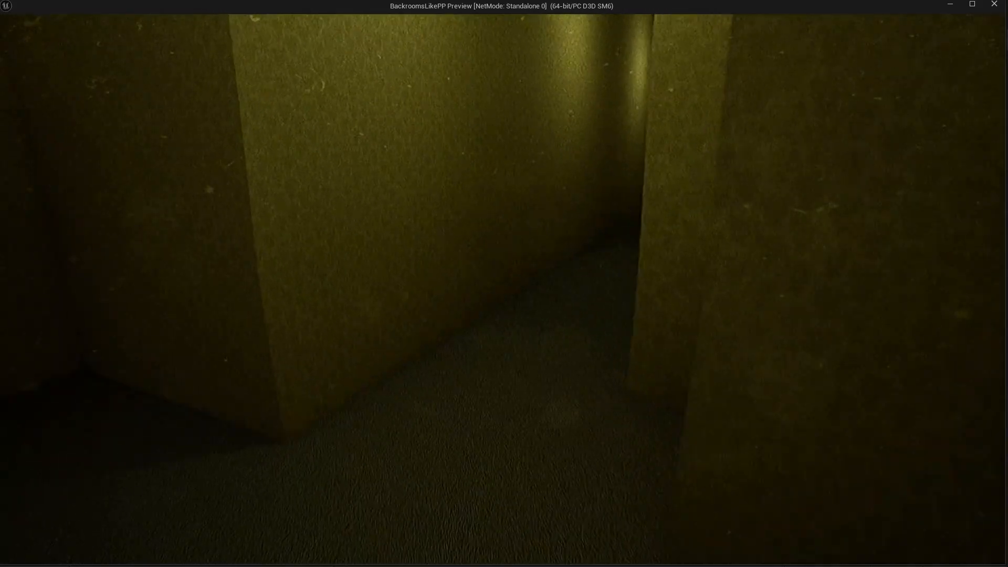
Examine the Backrooms-style level, checking how its columns, walls and floor are built
key("w")
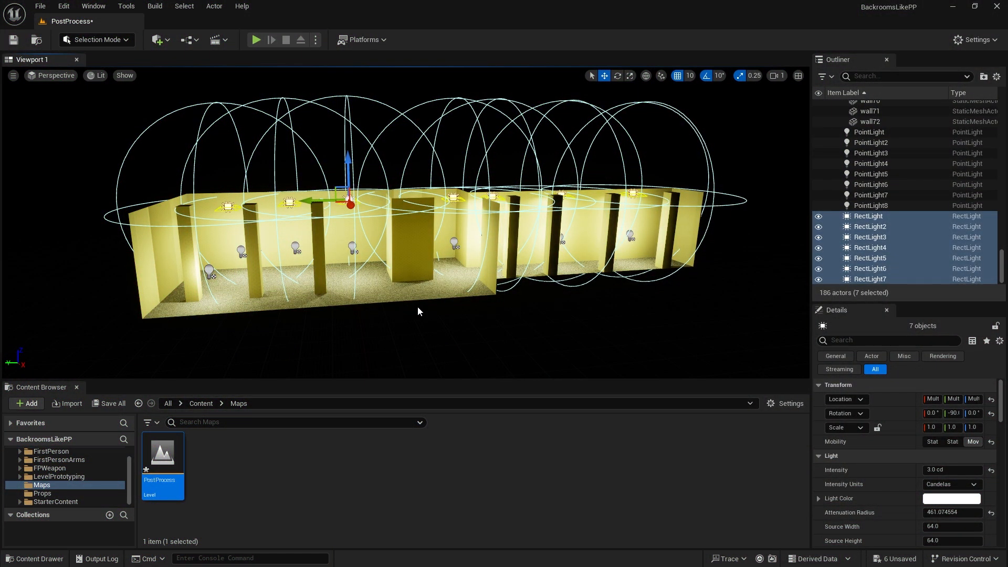
right_click_drag(418, 308, 392, 306)
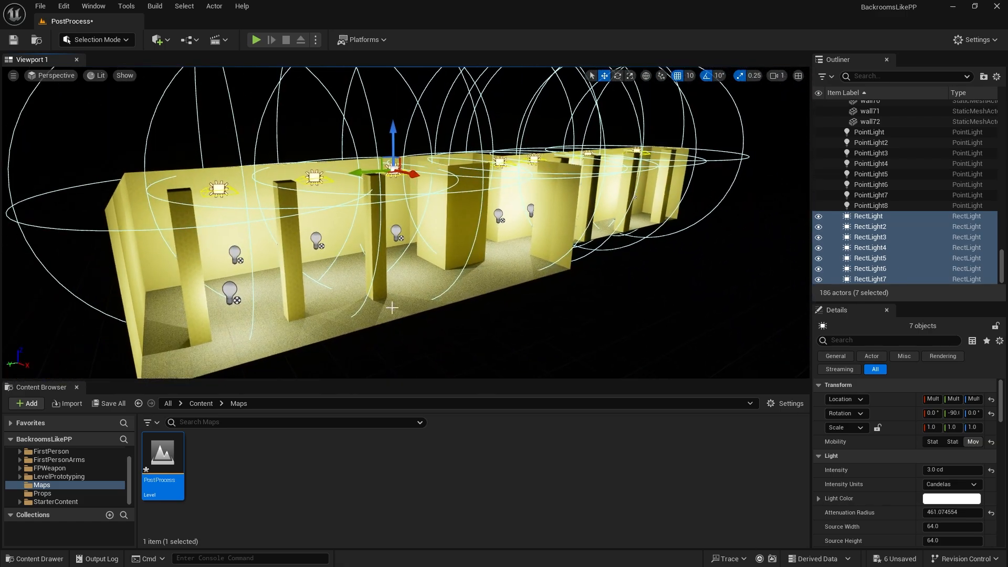
left_click(375, 261)
left_click(375, 219)
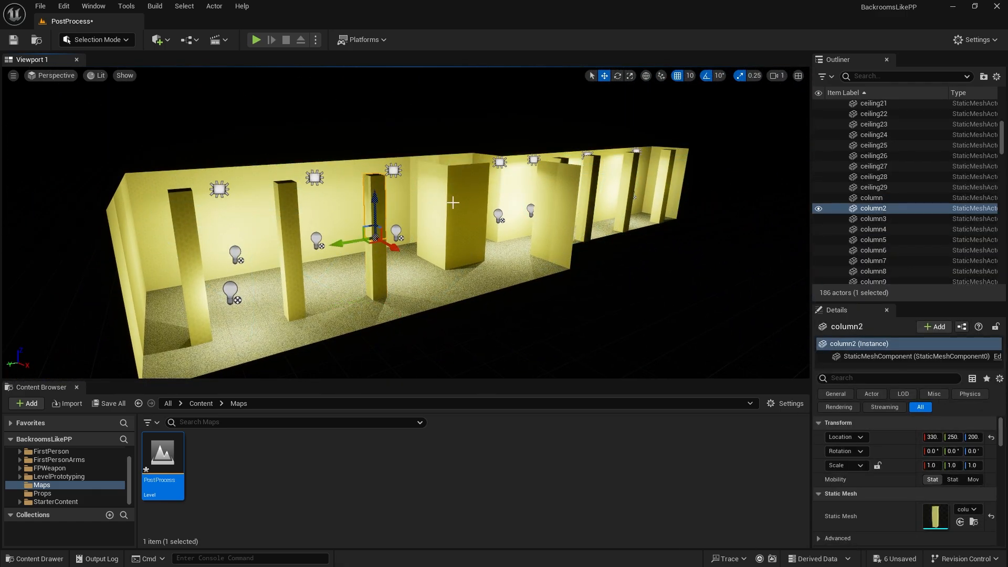
left_click(458, 198)
left_click(436, 258)
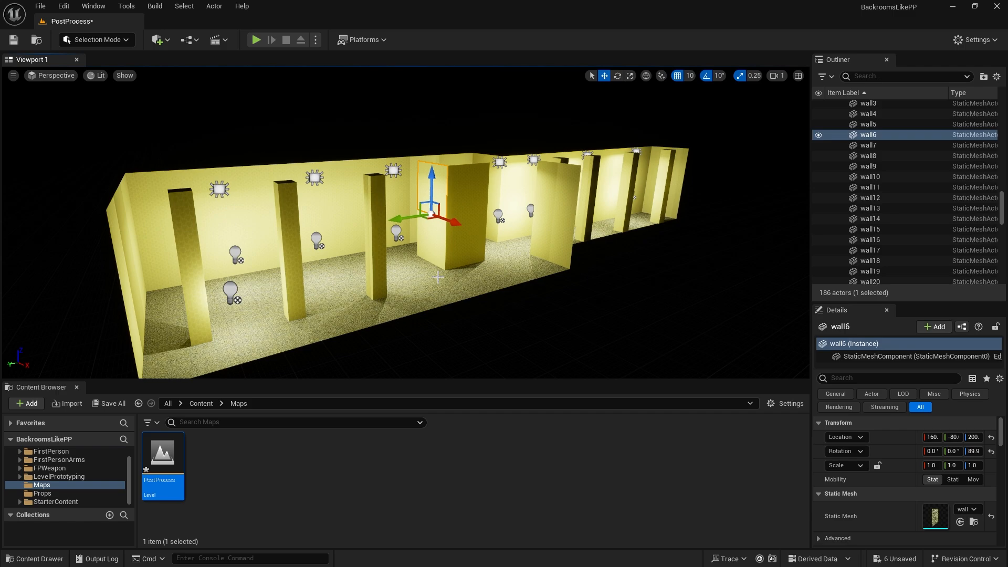
left_click(438, 276)
left_click(341, 221)
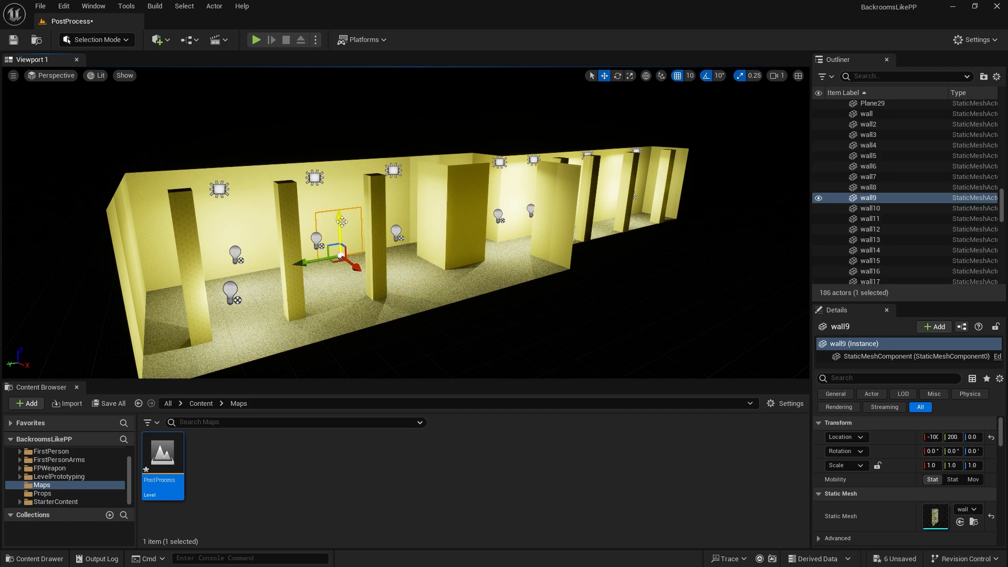
right_click_drag(355, 238, 422, 233)
key("w")
key("w")
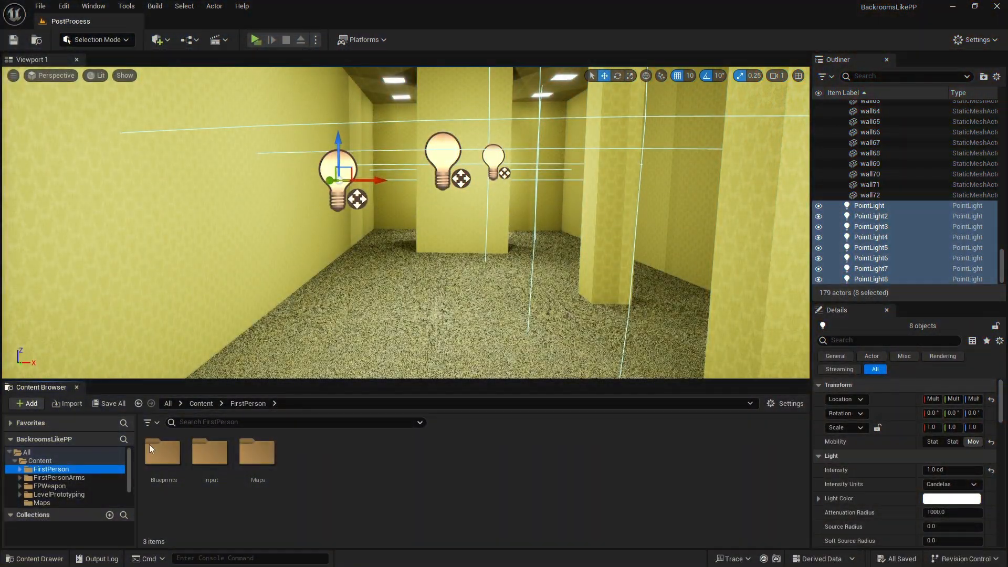
Open the BP_FirstPersonCharacter blueprint and add a Spring Arm component to it
double_click(163, 450)
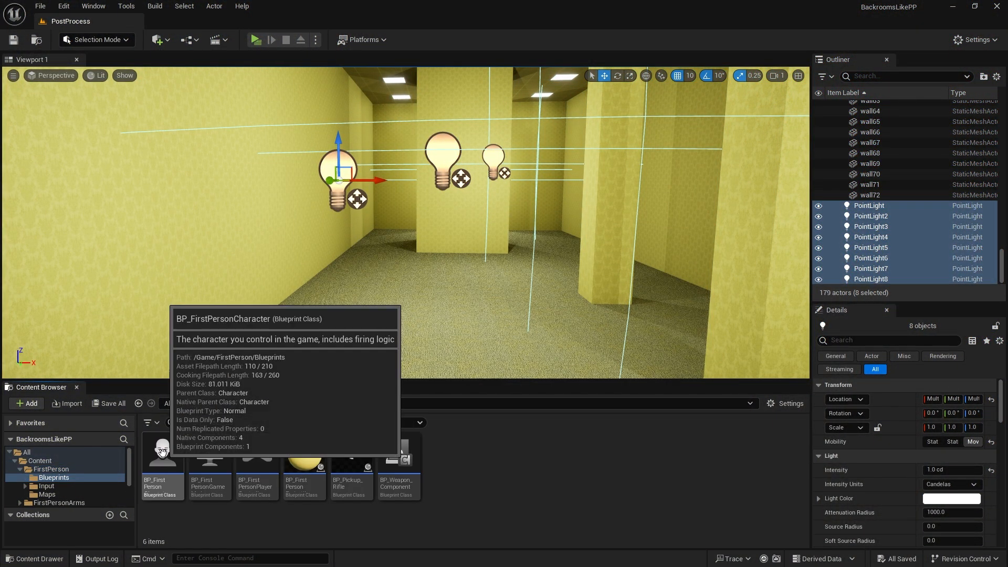
left_click(163, 452)
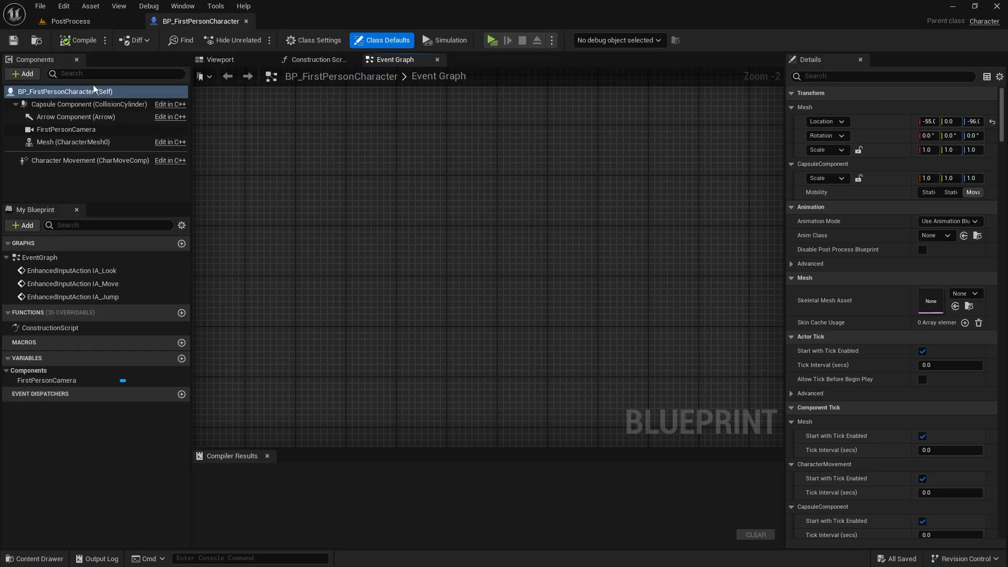
left_click(23, 73)
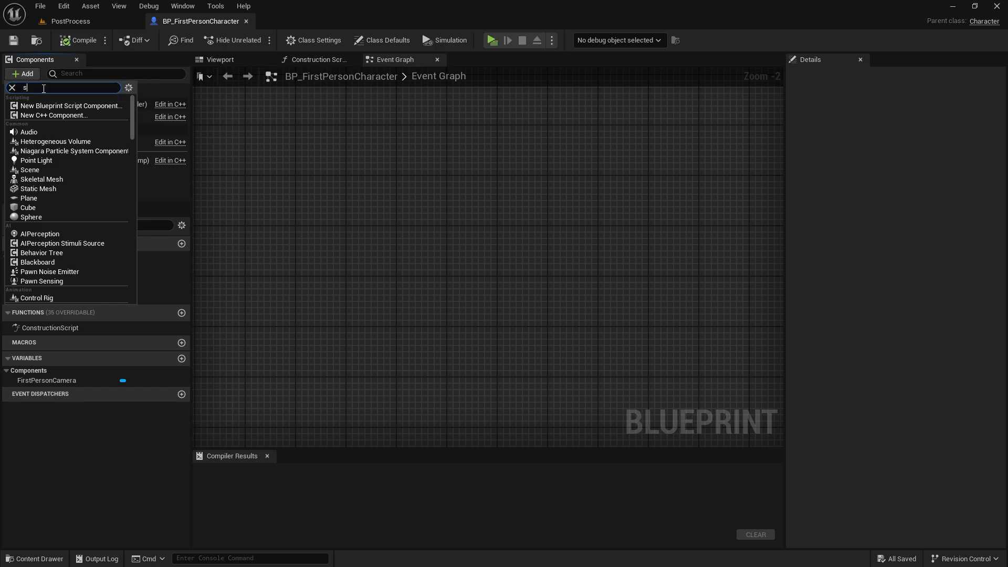
type("spring")
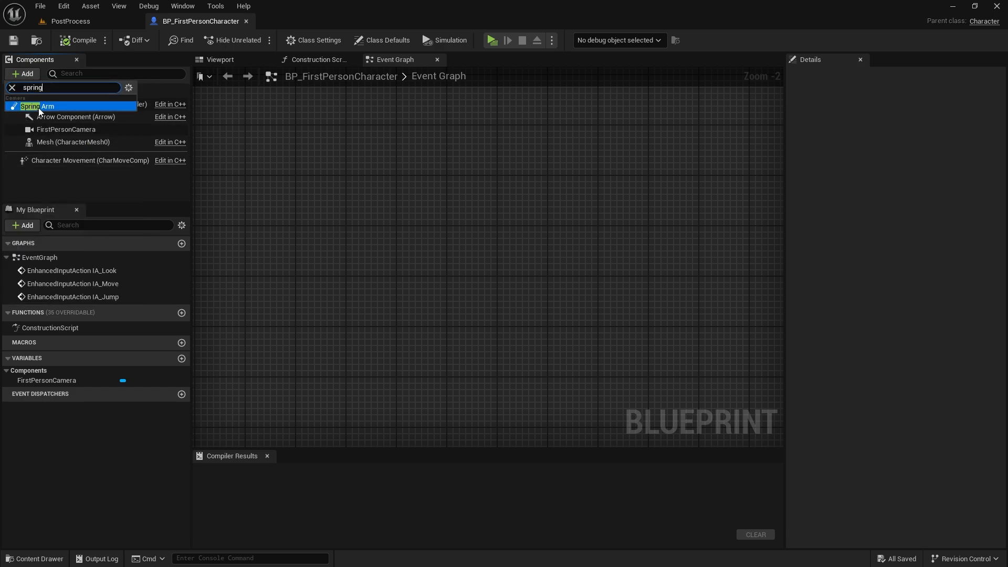
left_click(39, 107)
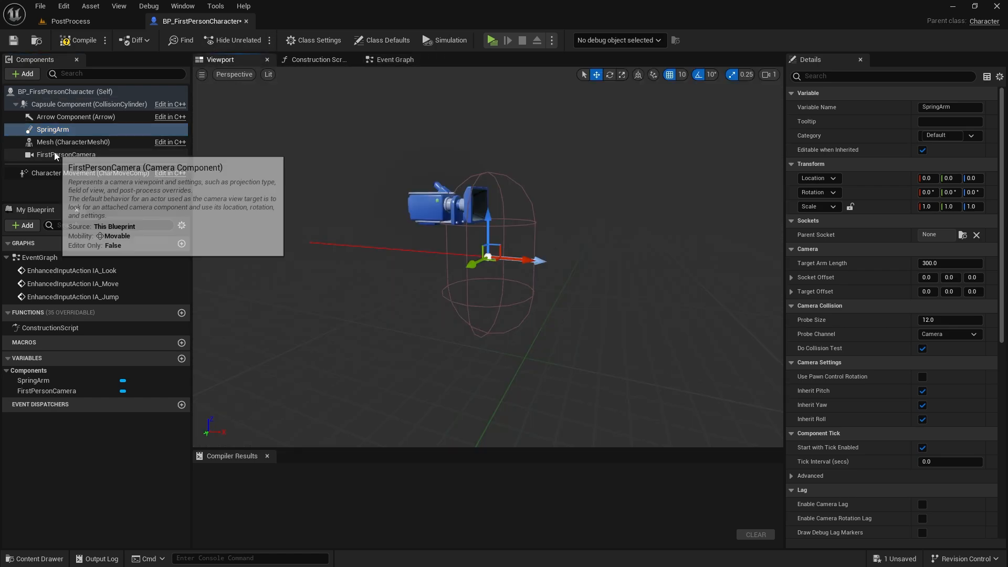
Parent FirstPersonCamera to the SpringArm and set the arm's Target Arm Length to 0
left_click_drag(55, 153, 52, 129)
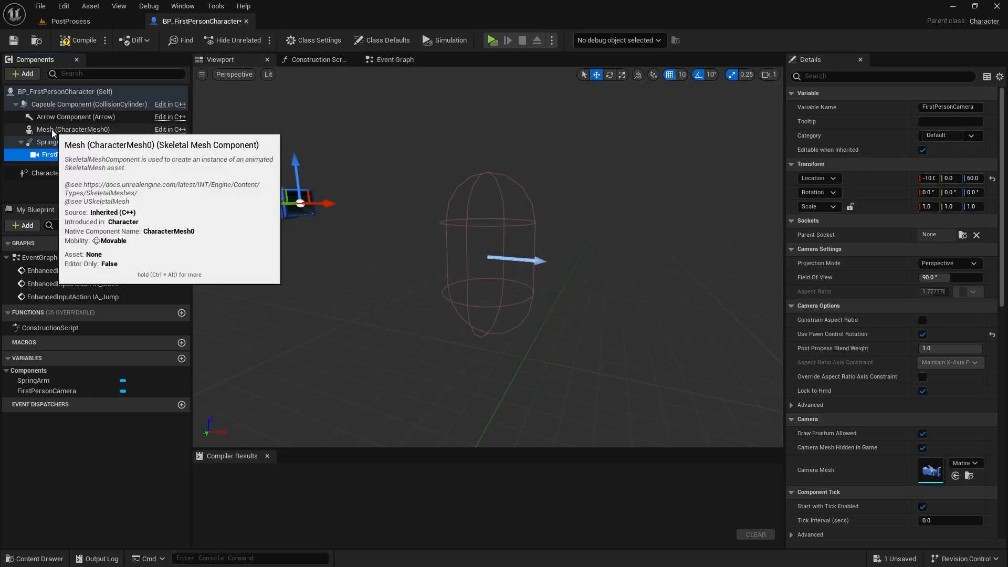
left_click(43, 143)
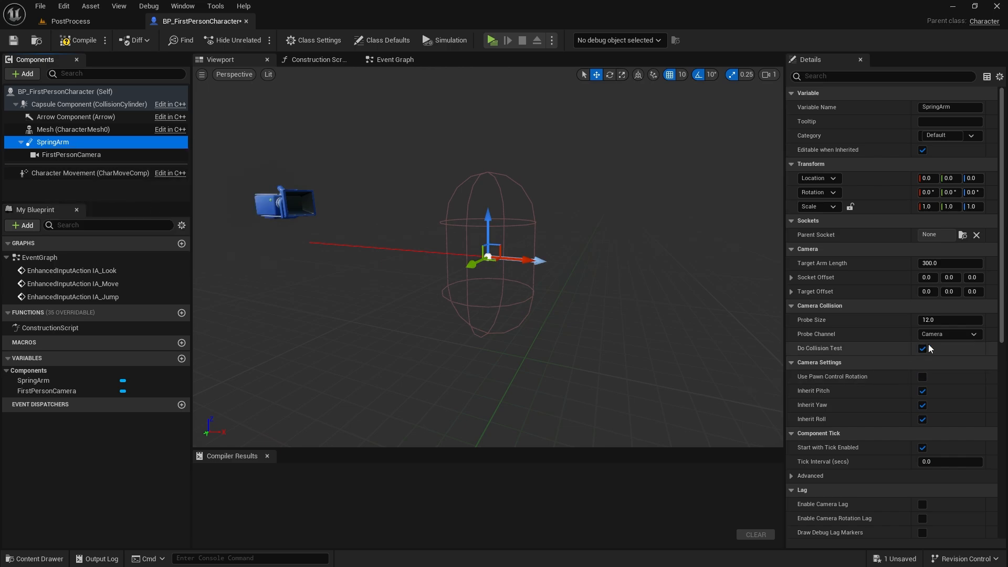
left_click(930, 263)
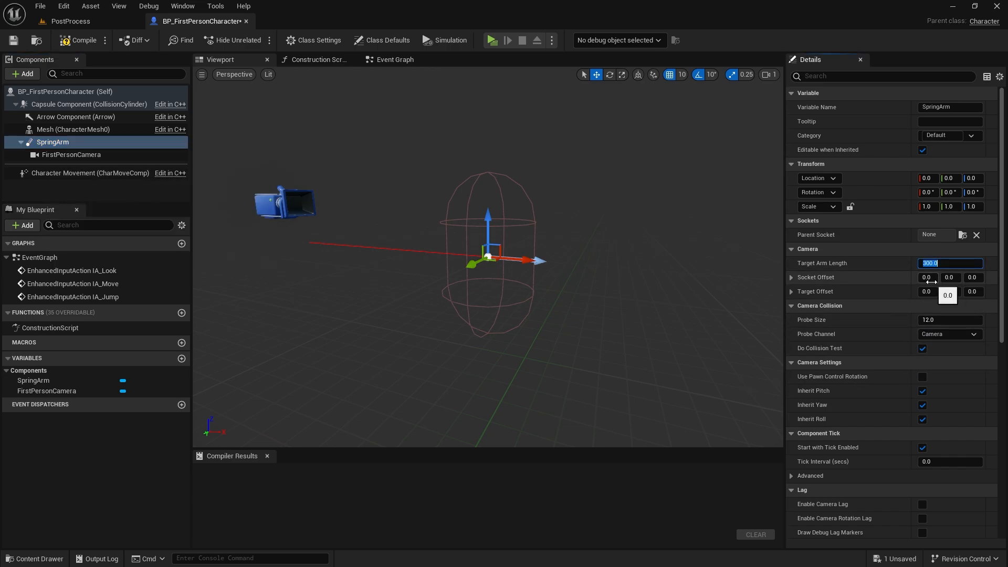
key("Return")
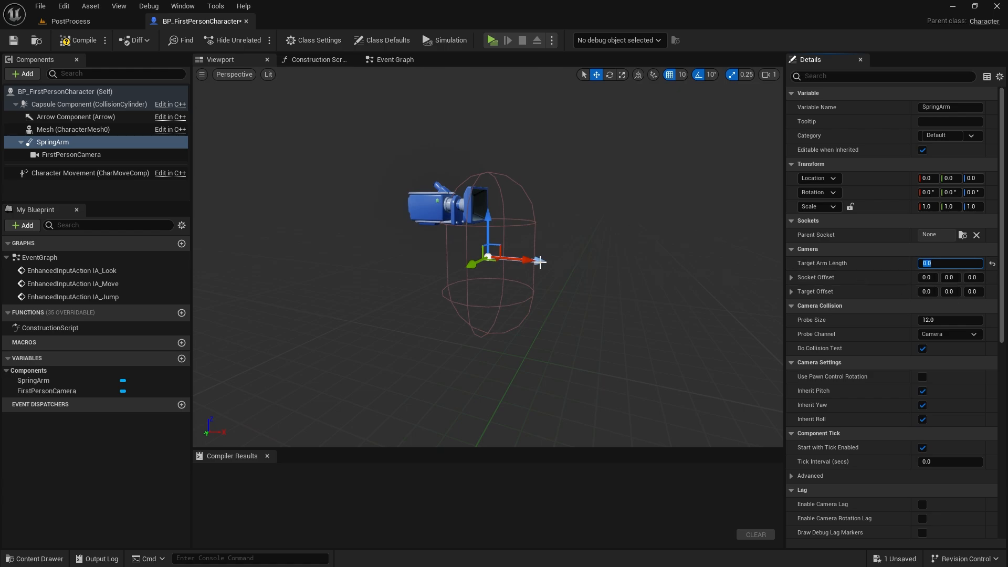
Raise the SpringArm to Z 60 and lower FirstPersonCamera to a relative Z of 0
left_click(488, 220)
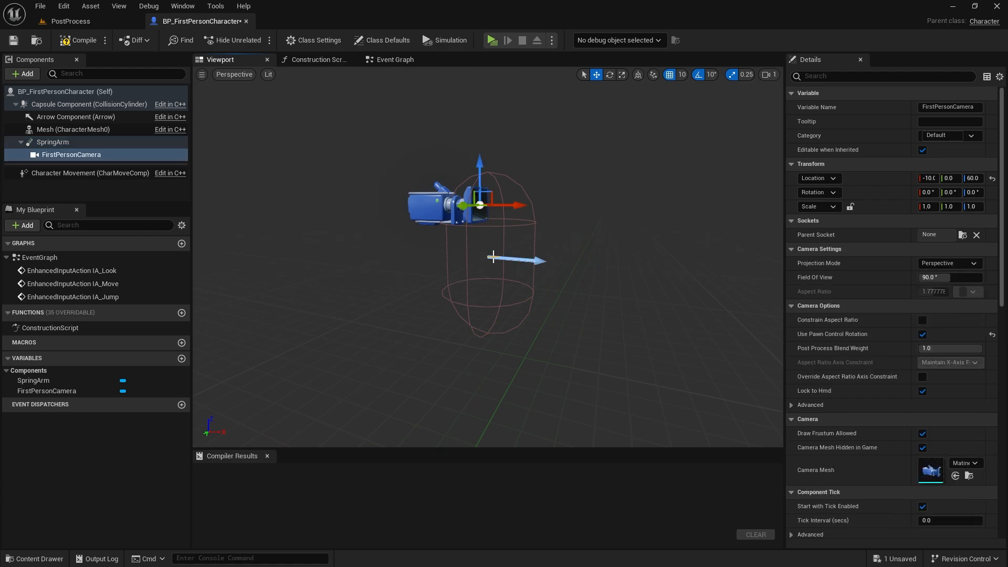
left_click(52, 142)
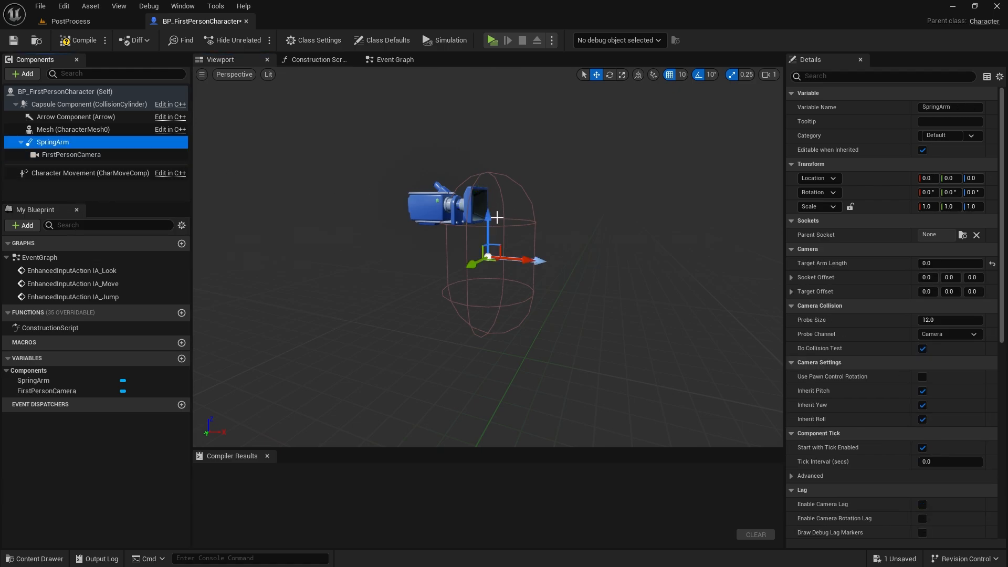
left_click_drag(488, 219, 492, 164)
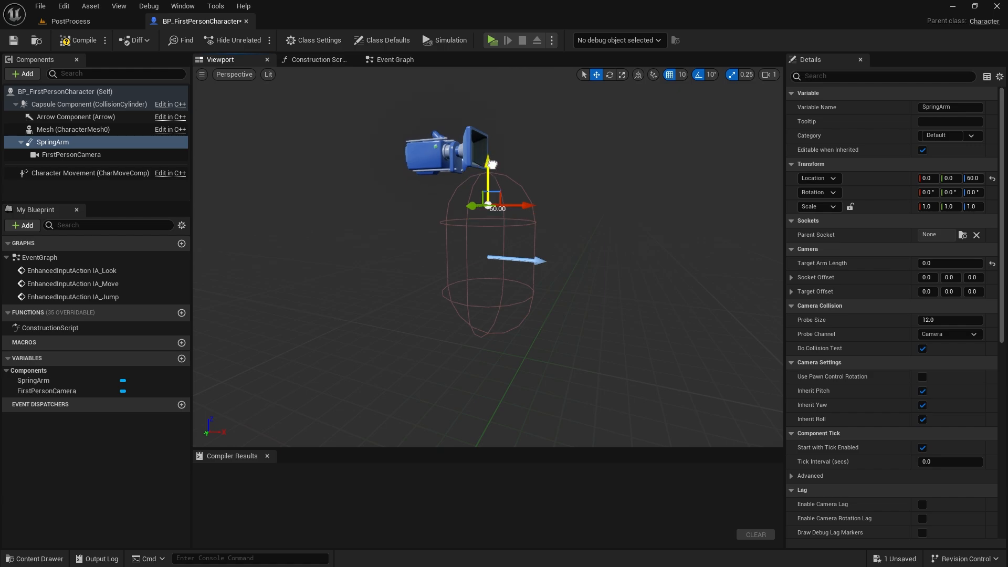
left_click(464, 159)
left_click_drag(479, 106, 483, 159)
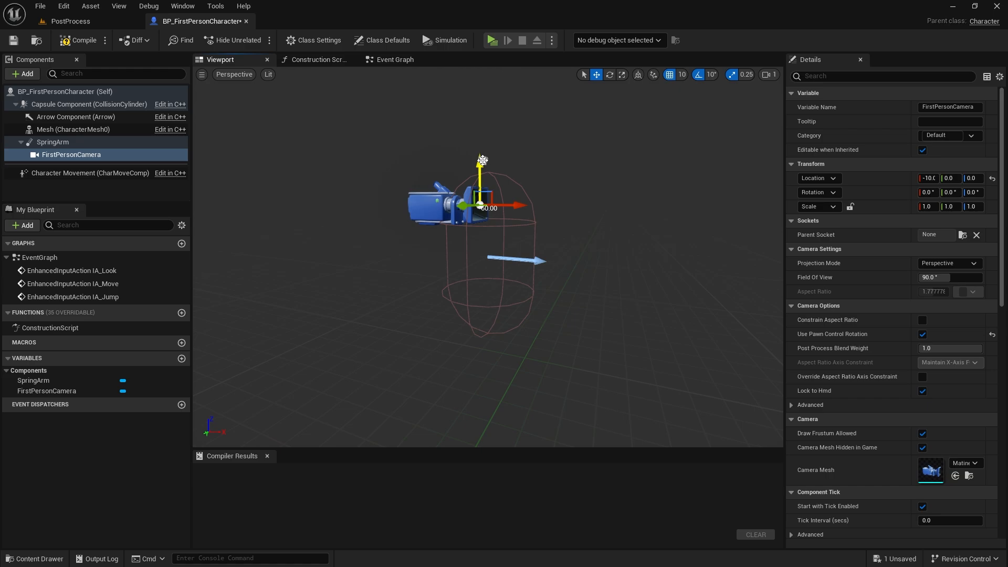
Enable Use Pawn Control Rotation on the SpringArm and check the same option on FirstPersonCamera
left_click(53, 142)
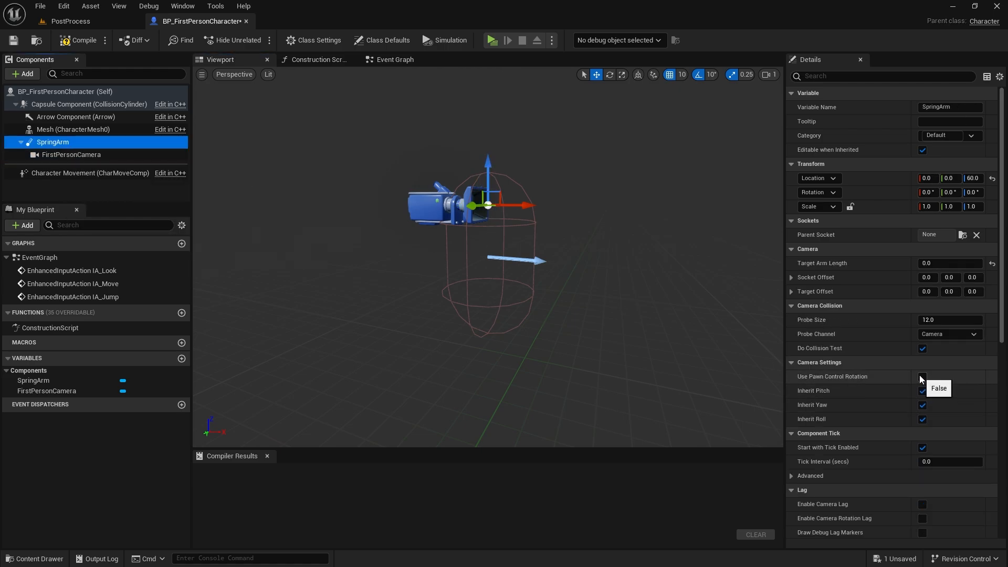
left_click(923, 377)
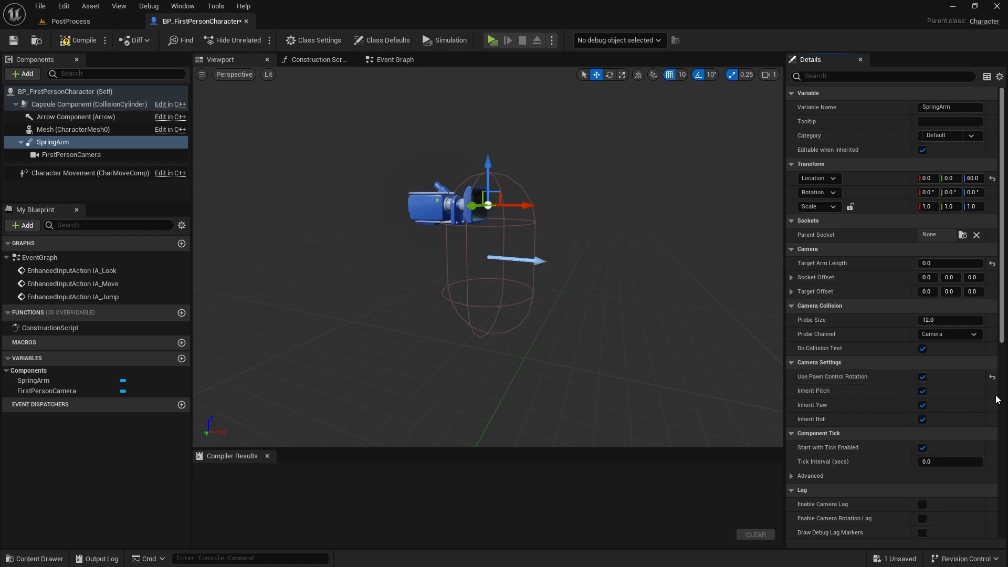
left_click(66, 154)
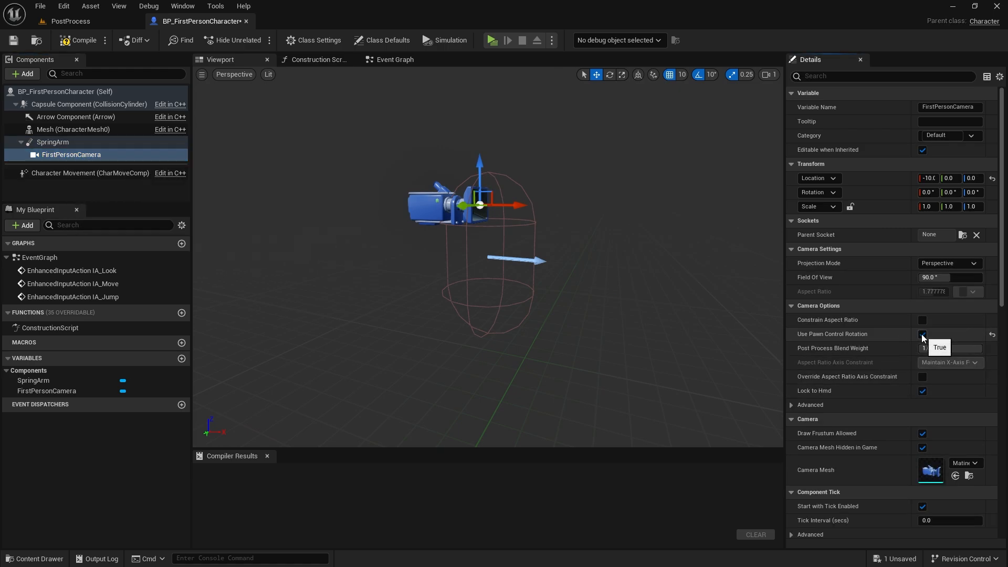
Enable camera lag and camera rotation lag on the SpringArm, with Camera Lag Speed 8 and Camera Lag Max Distance 5
left_click(48, 142)
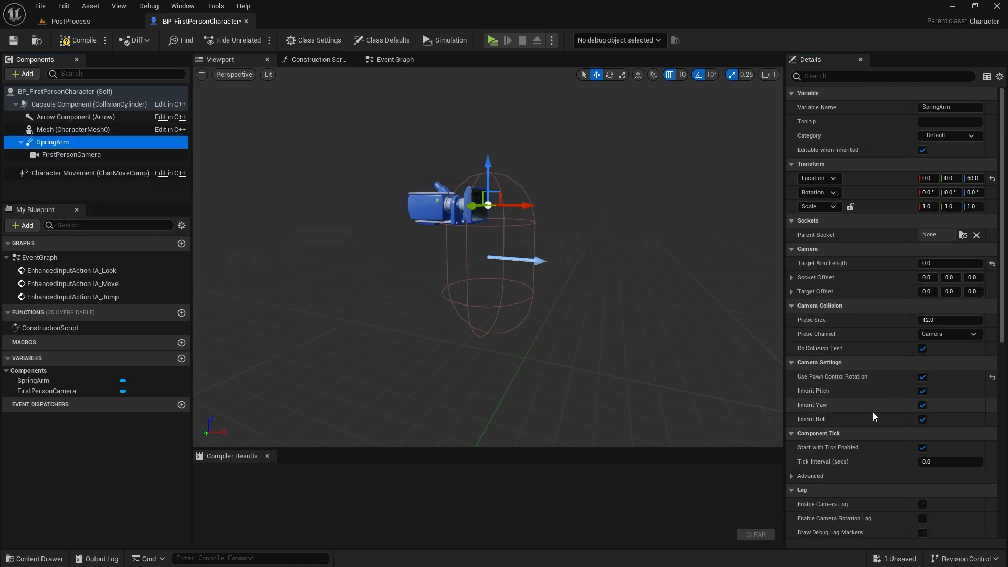
scroll(871, 427, "down", 2)
left_click(921, 437)
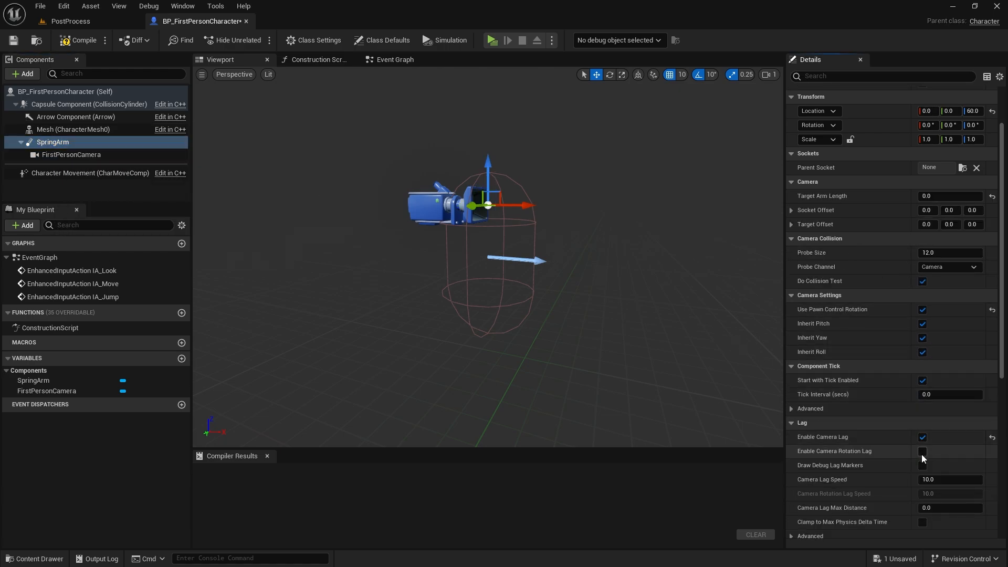
left_click(922, 452)
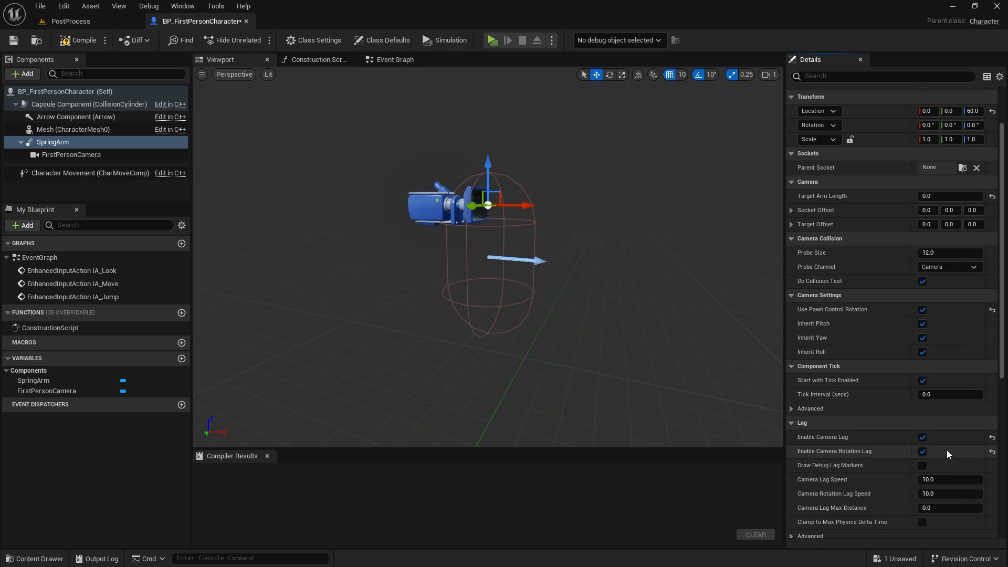
scroll(947, 449, "down", 1)
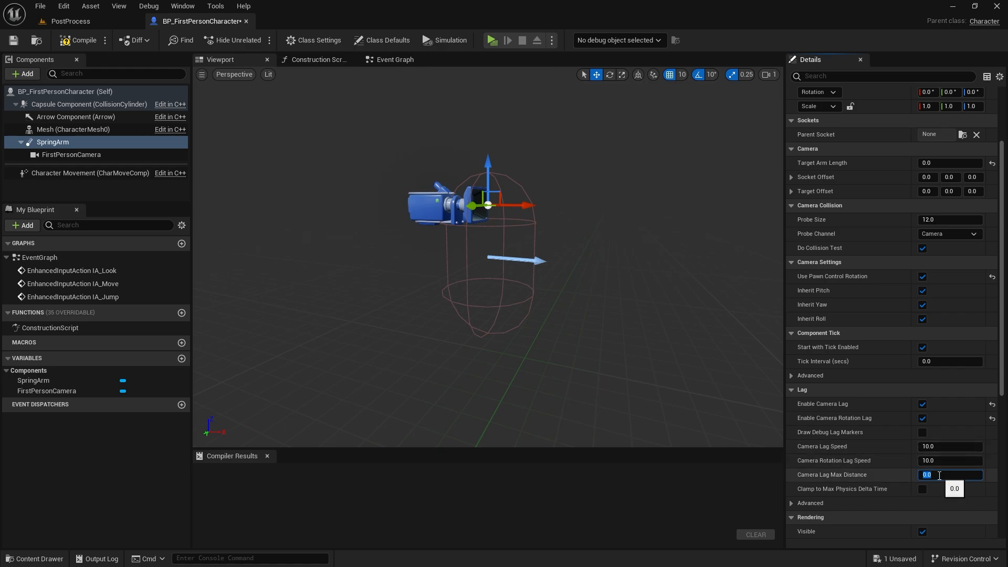
type("5")
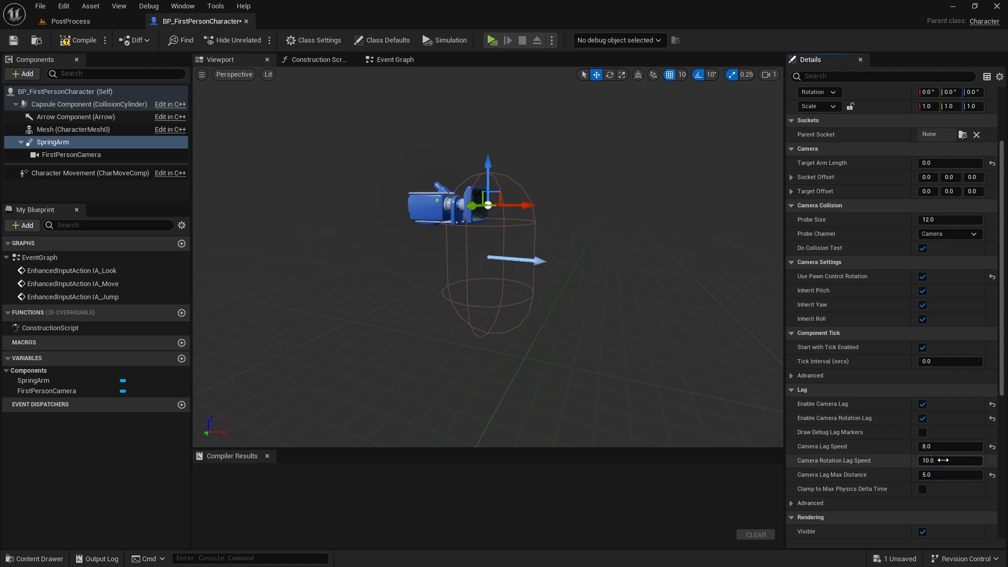
Compile and save the character blueprint, and play-test the camera lag by walking through the PostProcess level
left_click(78, 40)
left_click(13, 42)
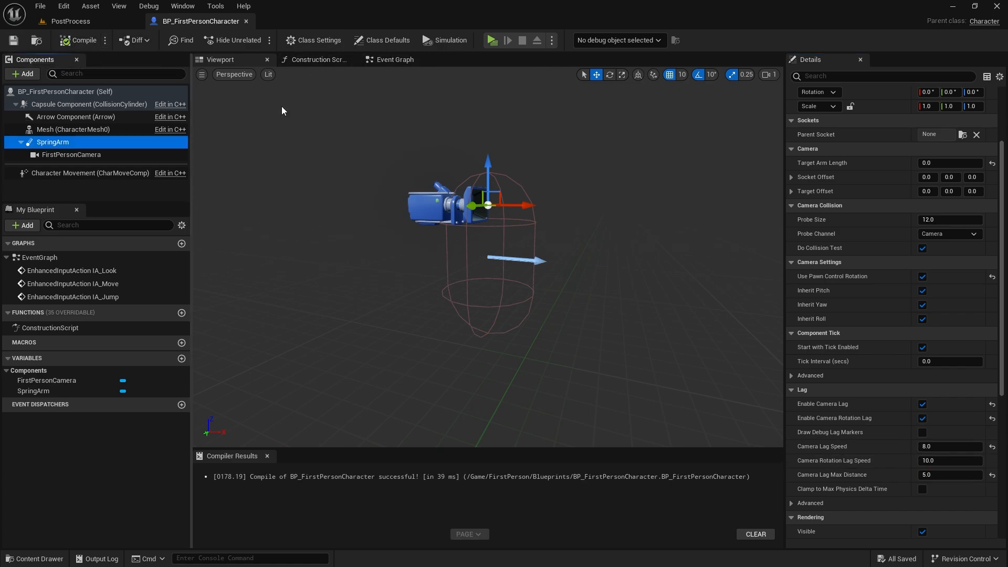
left_click(102, 21)
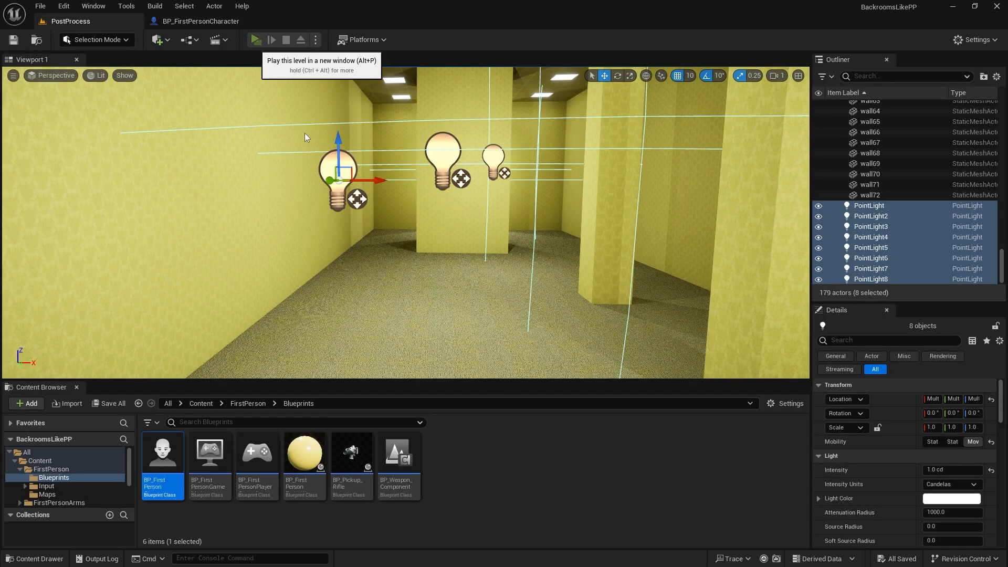
left_click(256, 39)
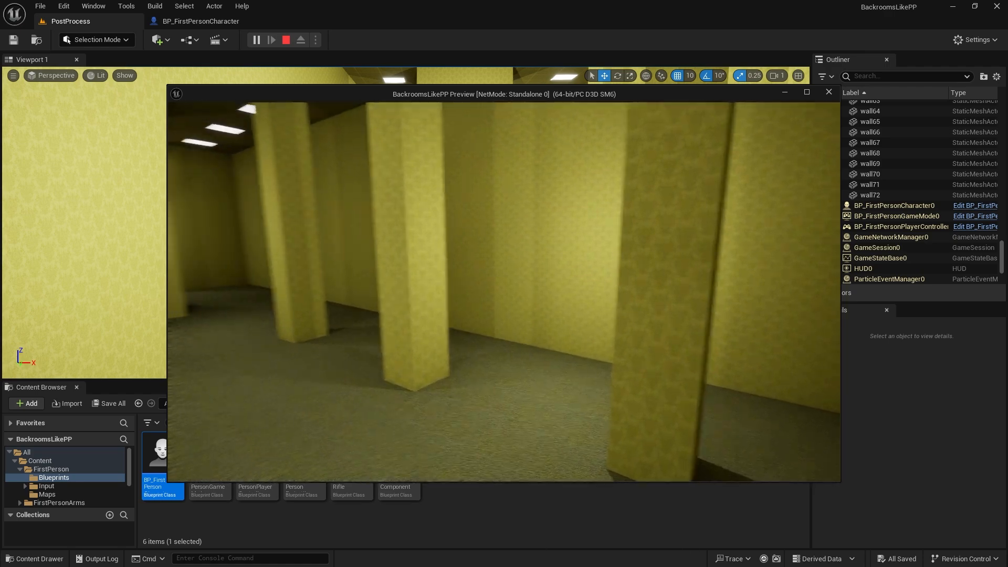
key("w")
key("w")
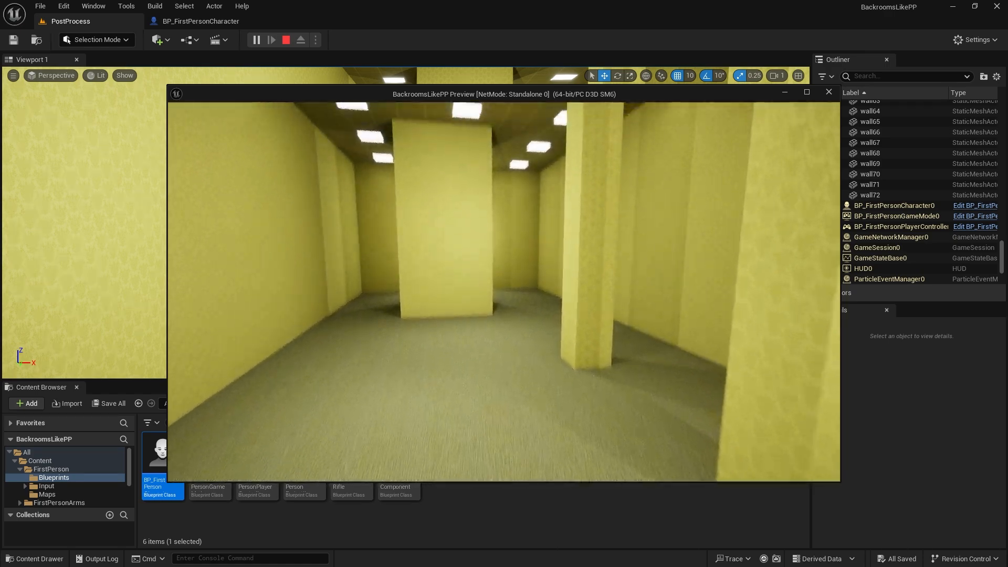
key("w")
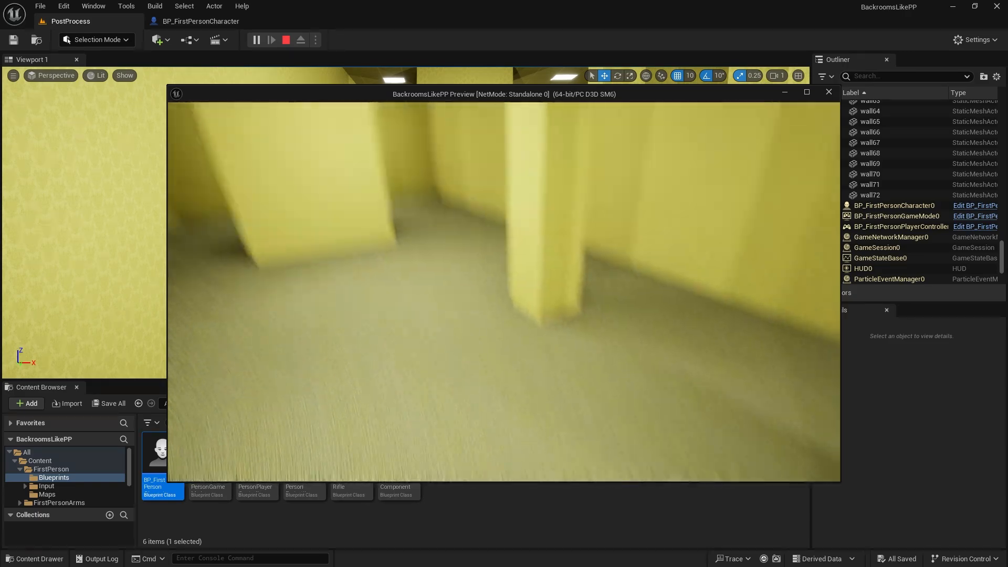
key("w")
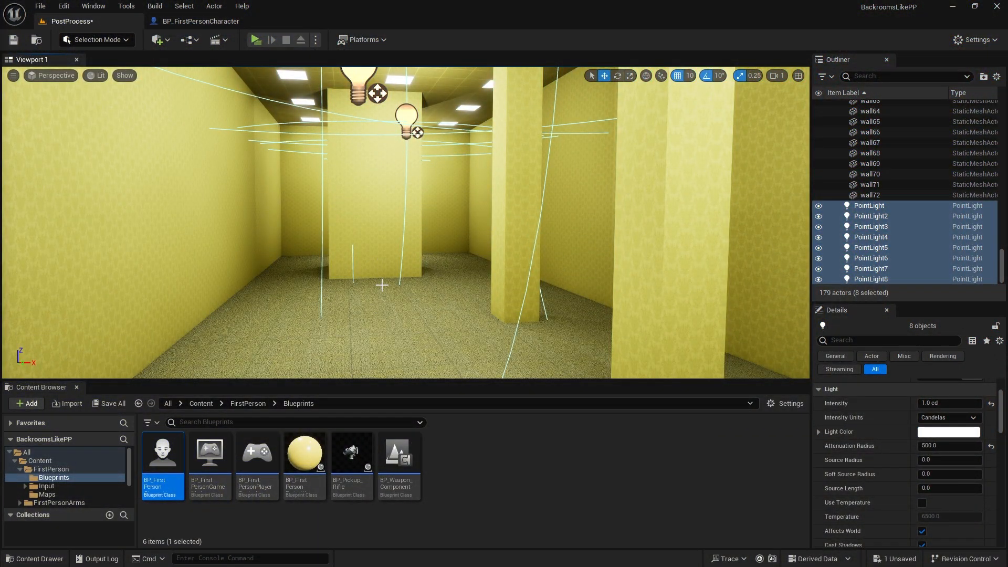
Add a Post Process Volume to the level and enable its Infinite Extent (Unbound) option
right_click_drag(382, 285, 391, 279)
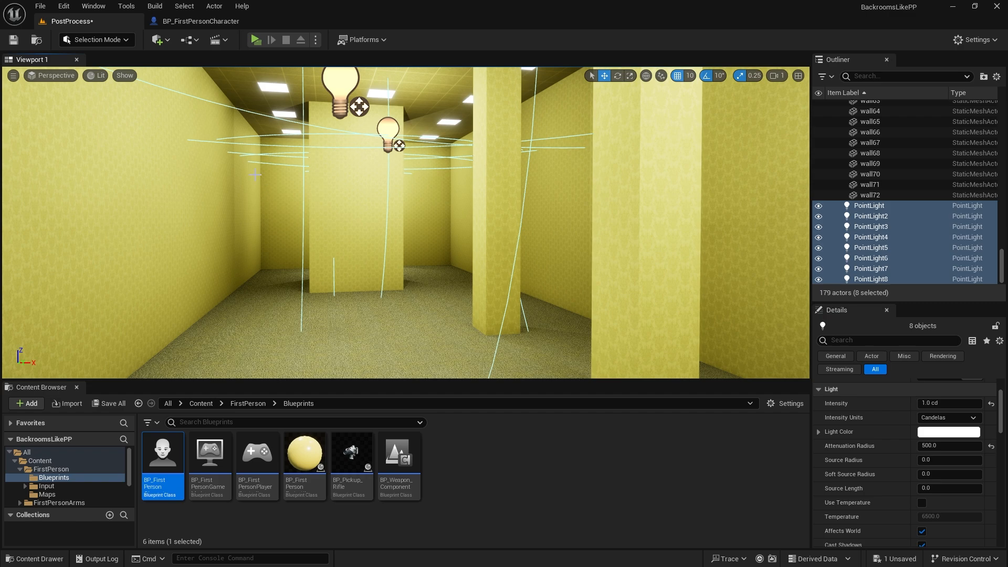
left_click(159, 40)
mouse_move(204, 200)
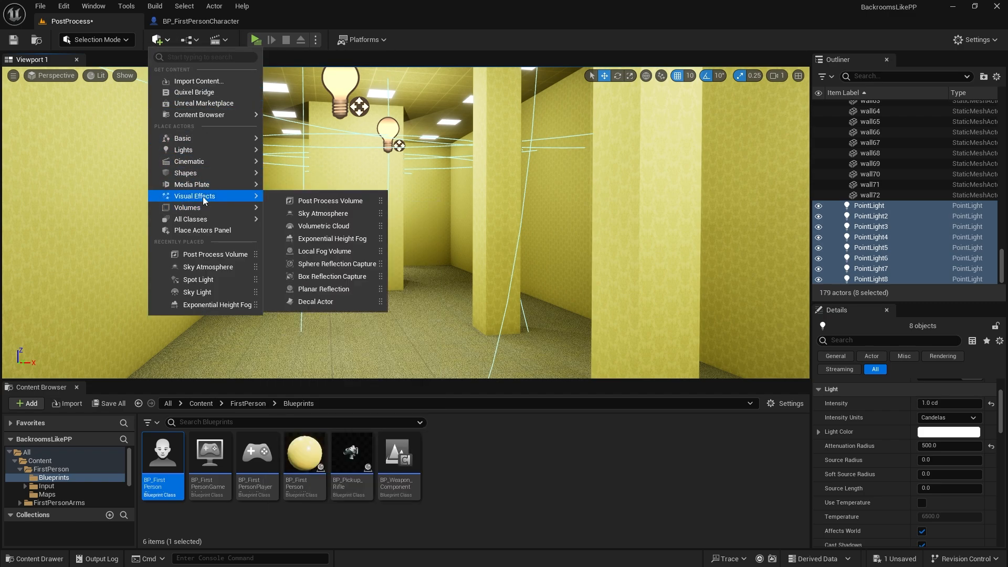
left_click(328, 201)
left_click_drag(412, 222, 451, 235)
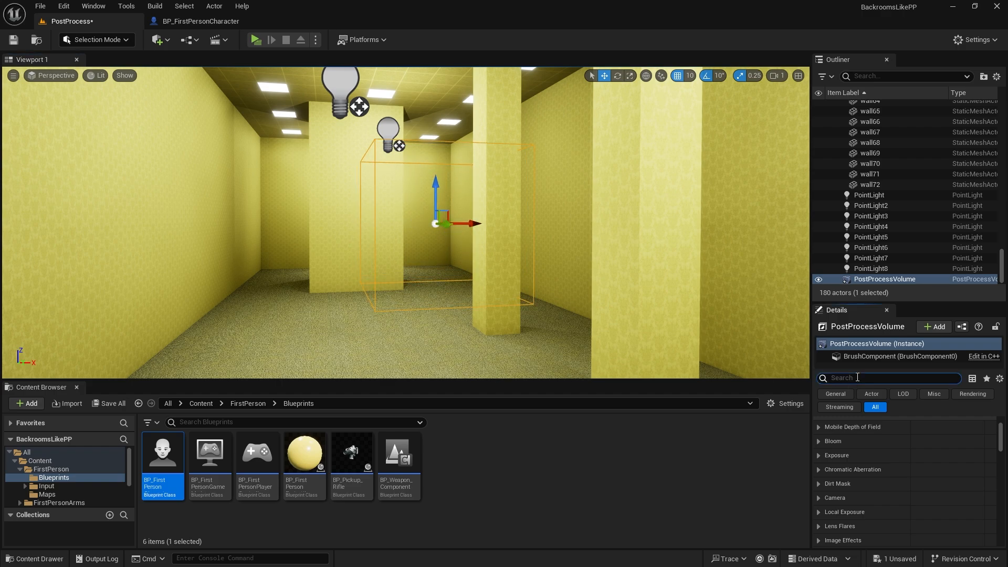
type("bound")
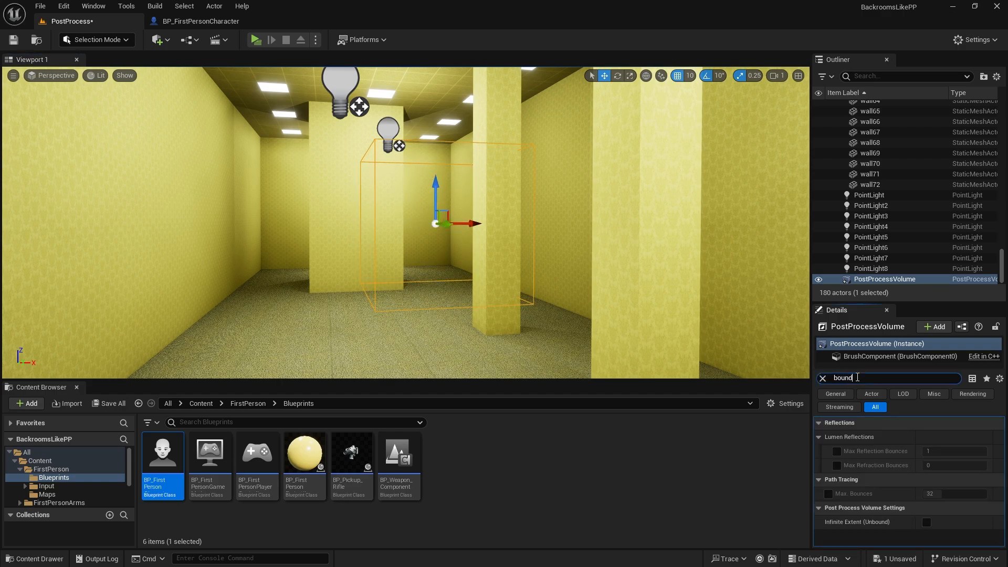
left_click(926, 436)
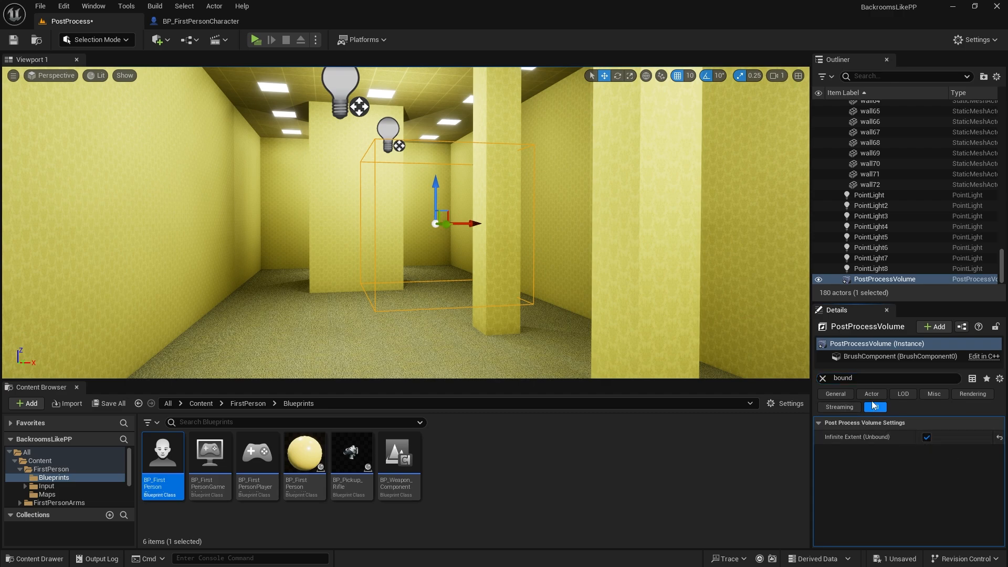
Enable the Min EV100 and Max EV100 exposure overrides on the PostProcessVolume and set Min EV100 to 1
type("b")
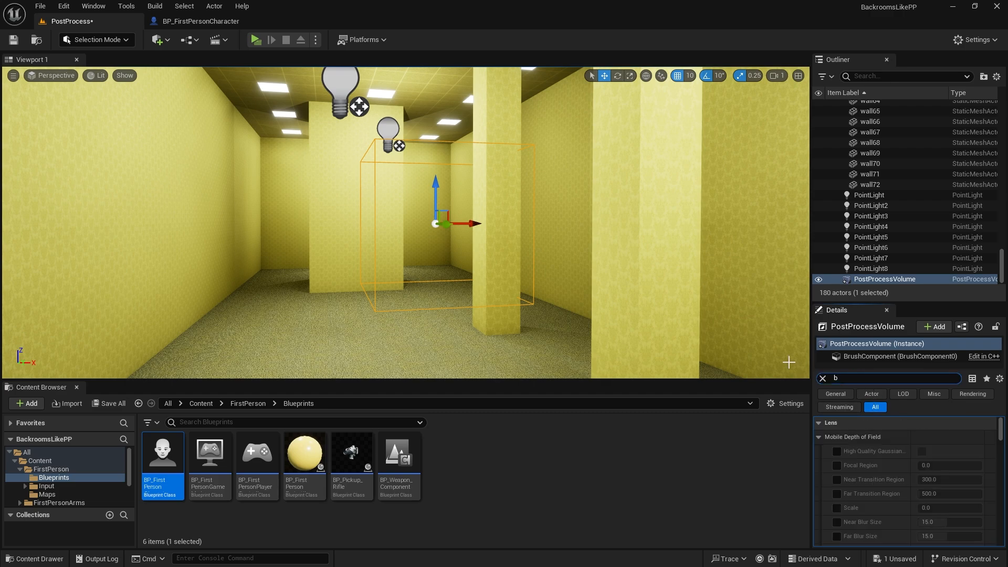
type("right")
left_click(837, 451)
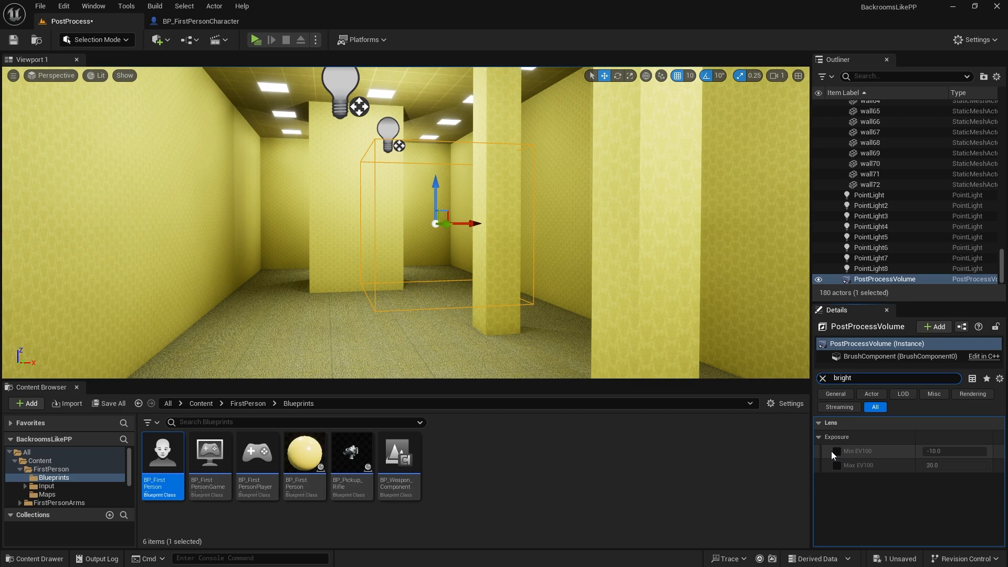
left_click(836, 466)
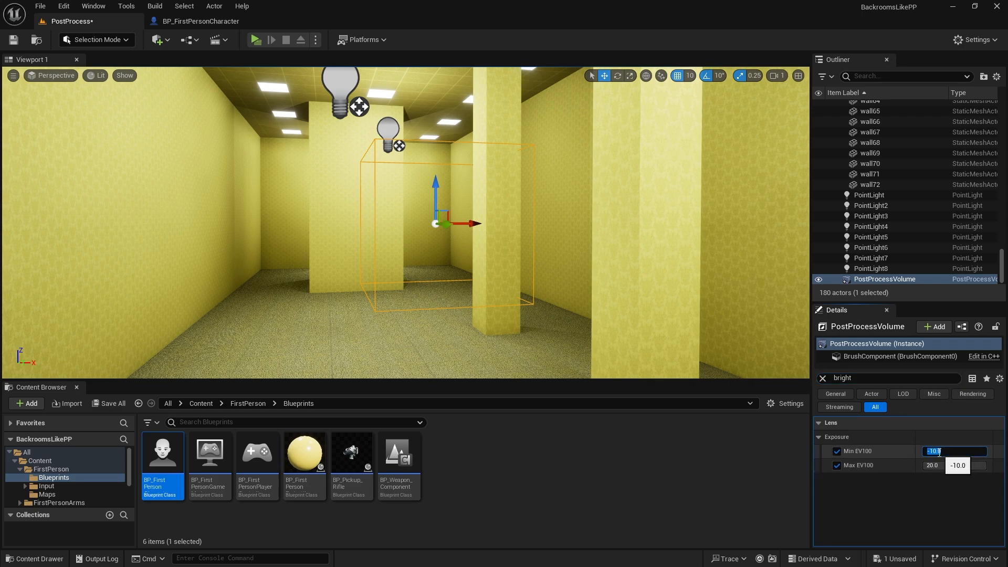
left_click(940, 452)
type("1")
key("Return")
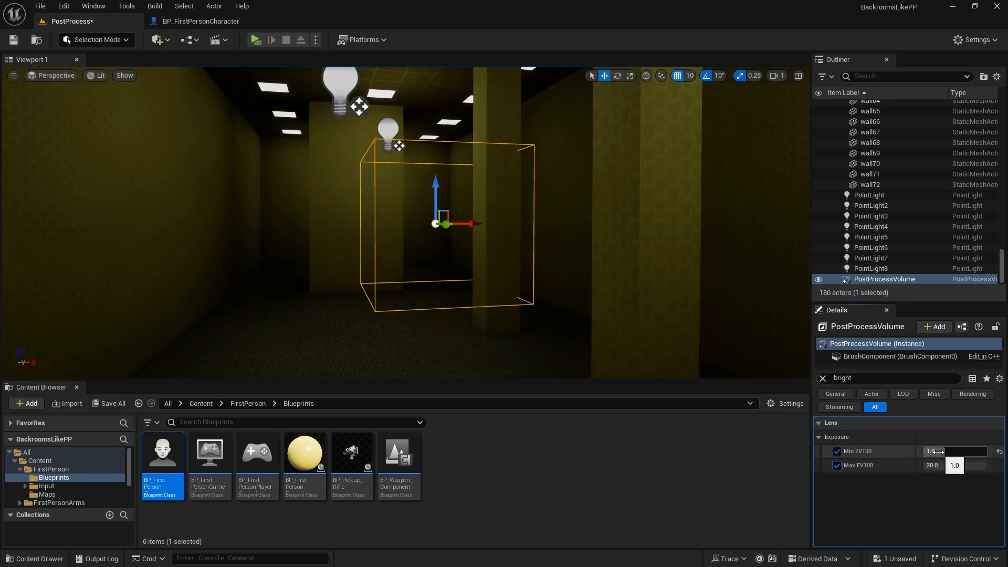
key("Return")
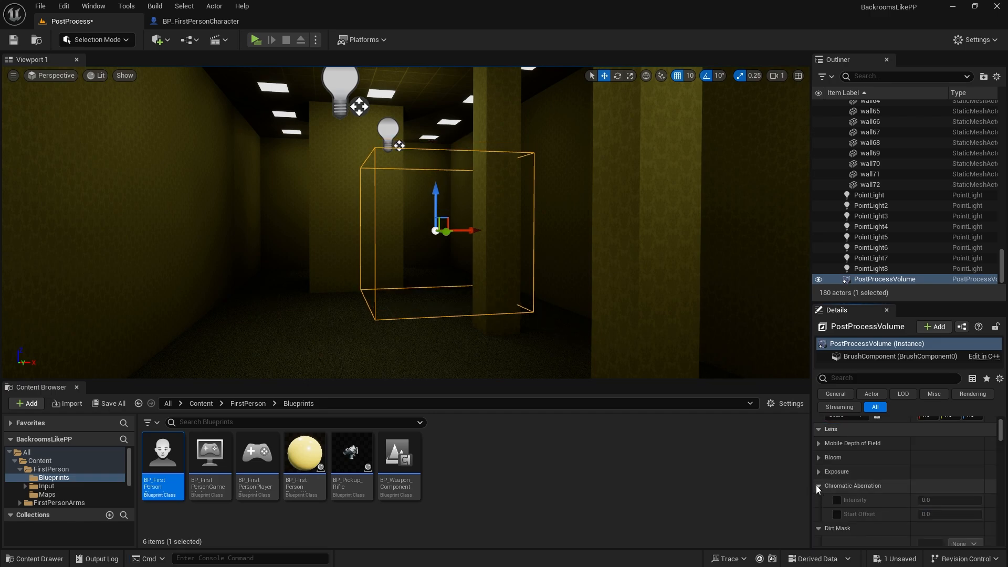
Enable the Dirt Mask Texture, Dirt Mask Intensity and Dirt Mask Tint overrides on the PostProcessVolume
left_click(818, 485)
scroll(860, 504, "down", 2)
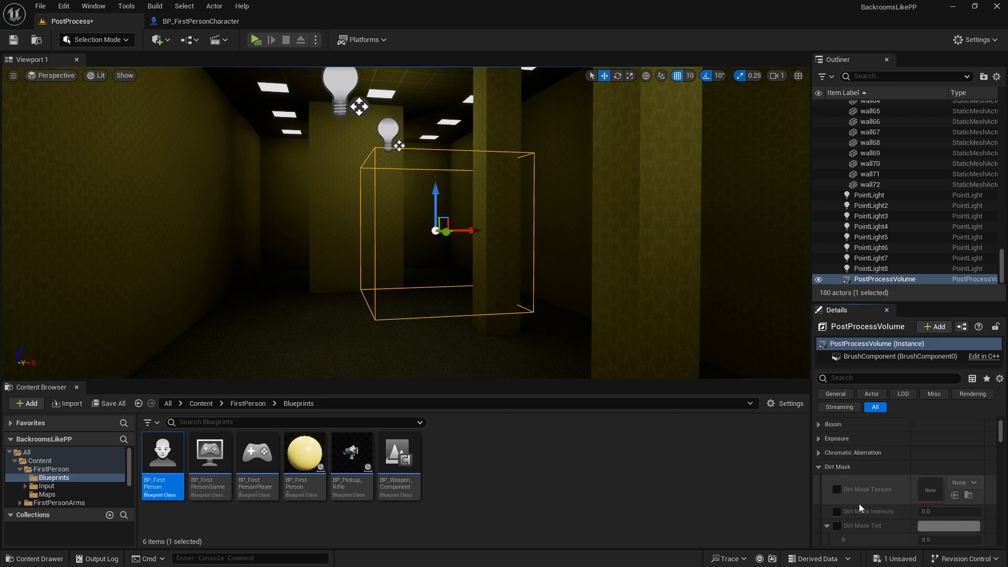
left_click(836, 489)
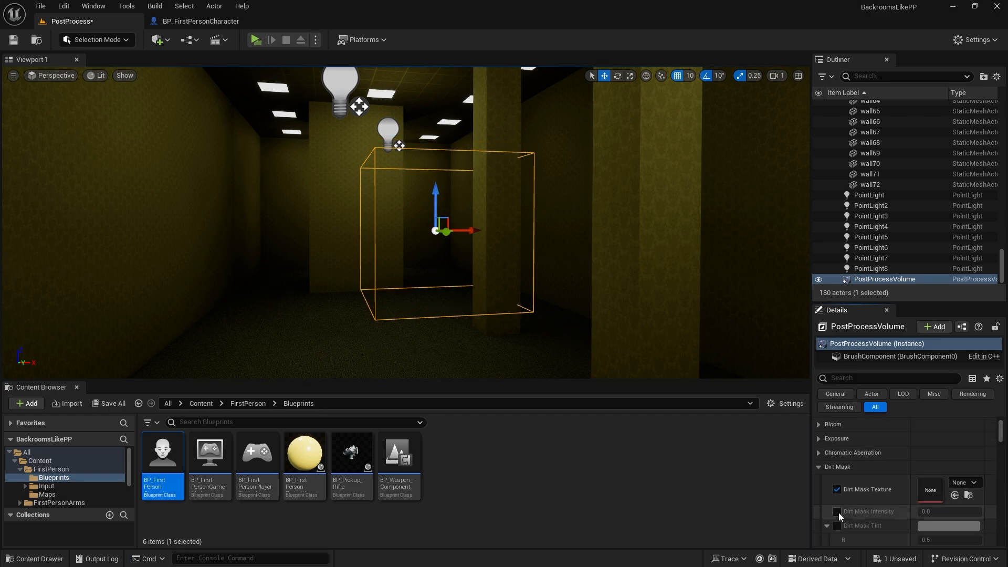
left_click(837, 512)
left_click(837, 525)
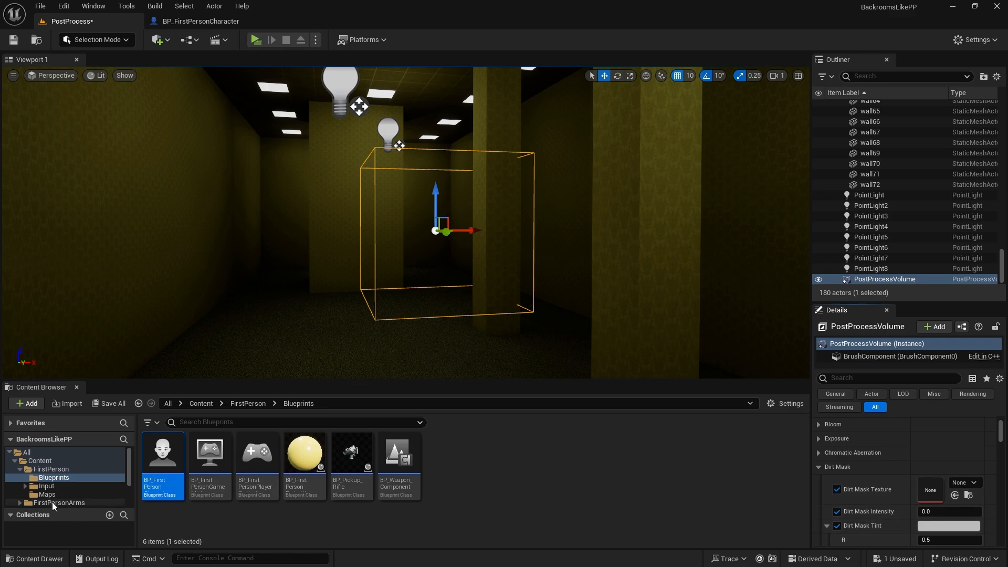
Assign the _DirtyCamLens texture from the Textures folder as the volume's Dirt Mask Texture
left_click(41, 465)
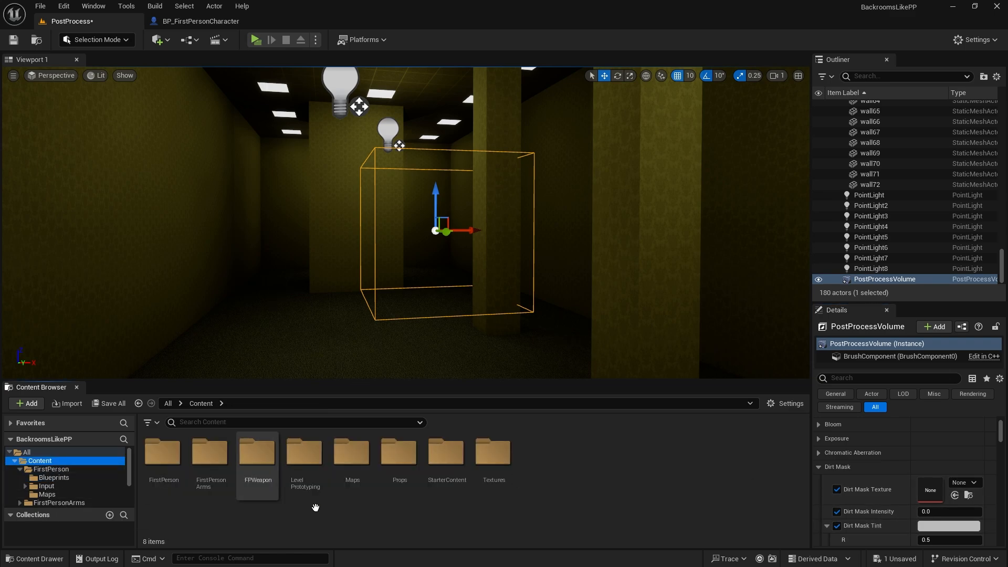
double_click(494, 452)
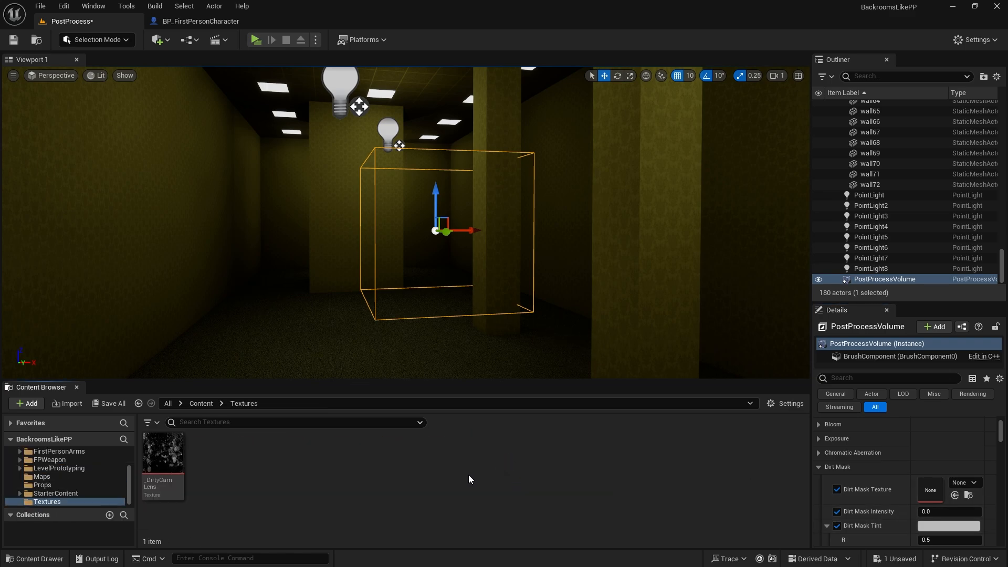
double_click(163, 455)
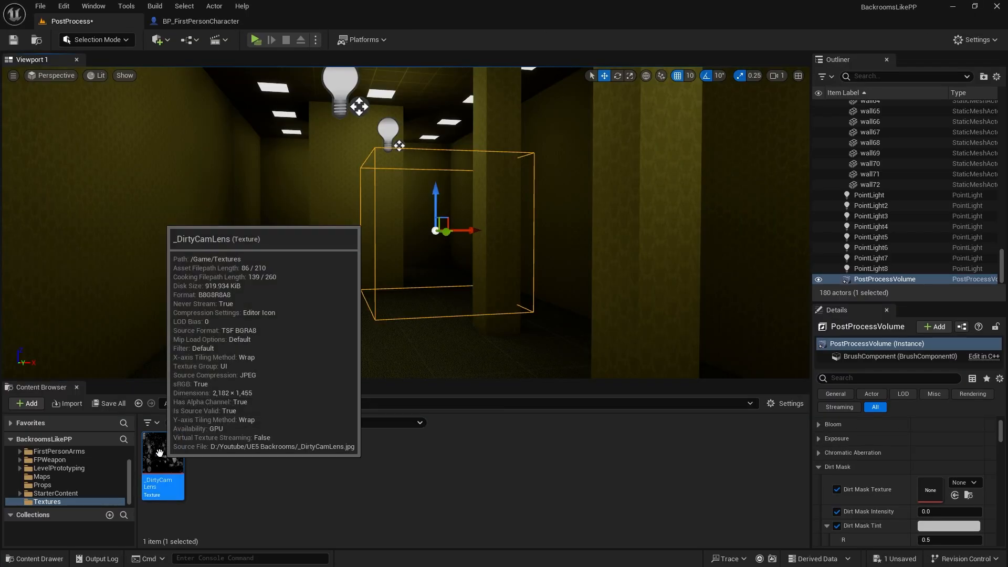
left_click_drag(160, 452, 930, 491)
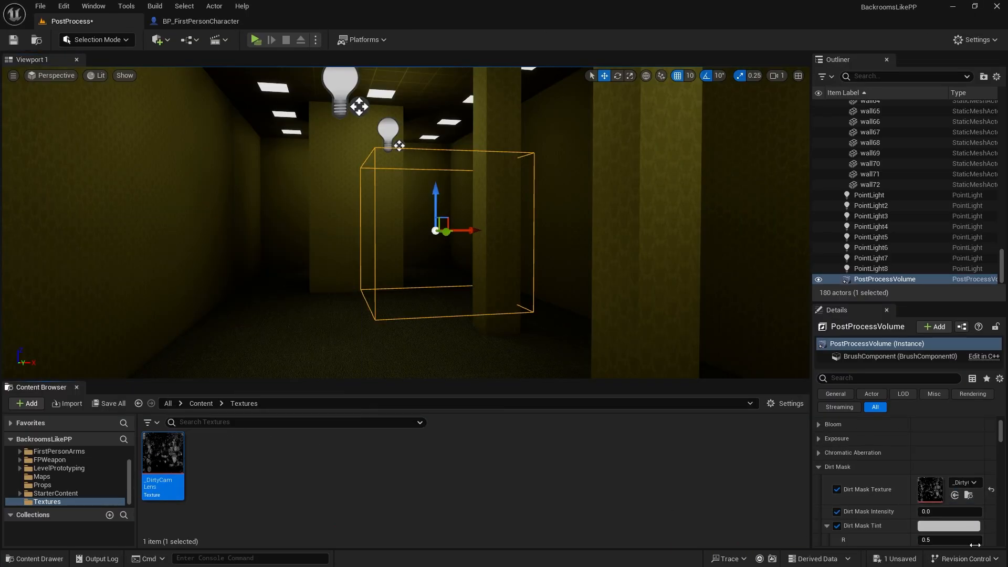
Set the Dirt Mask Intensity to 8 and the Dirt Mask Tint to pure white
left_click(928, 512)
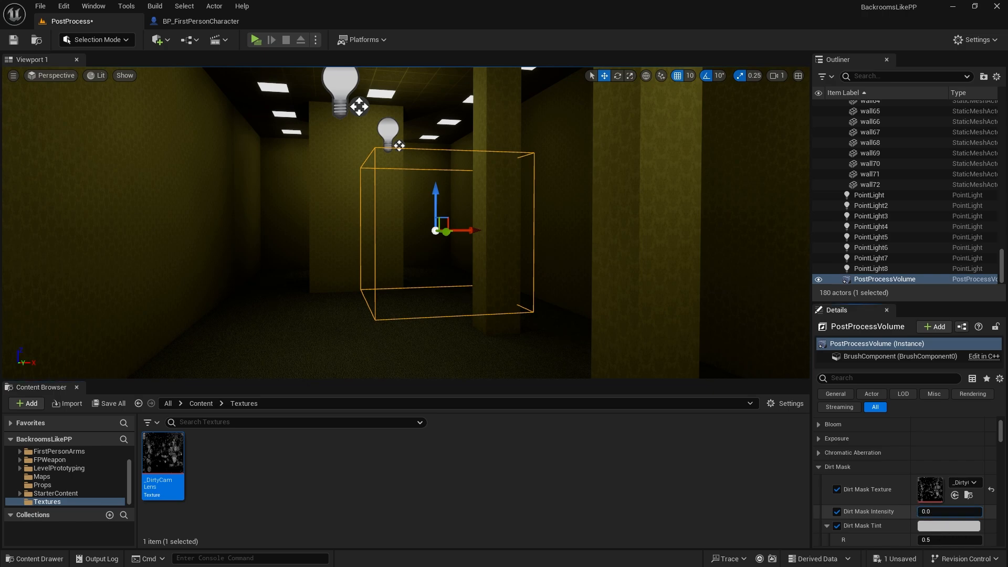
left_click_drag(928, 512, 941, 512)
key("Return")
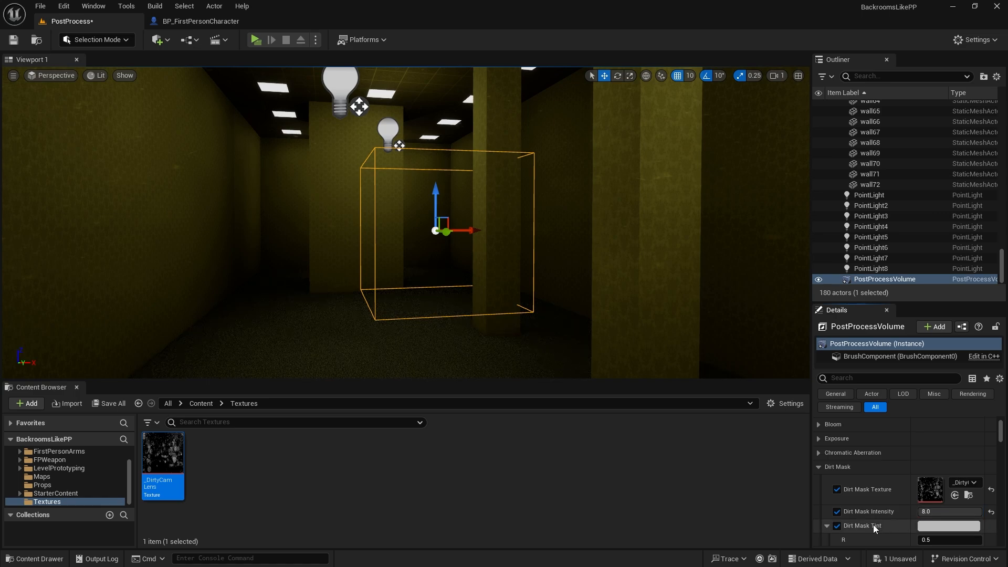
left_click(939, 526)
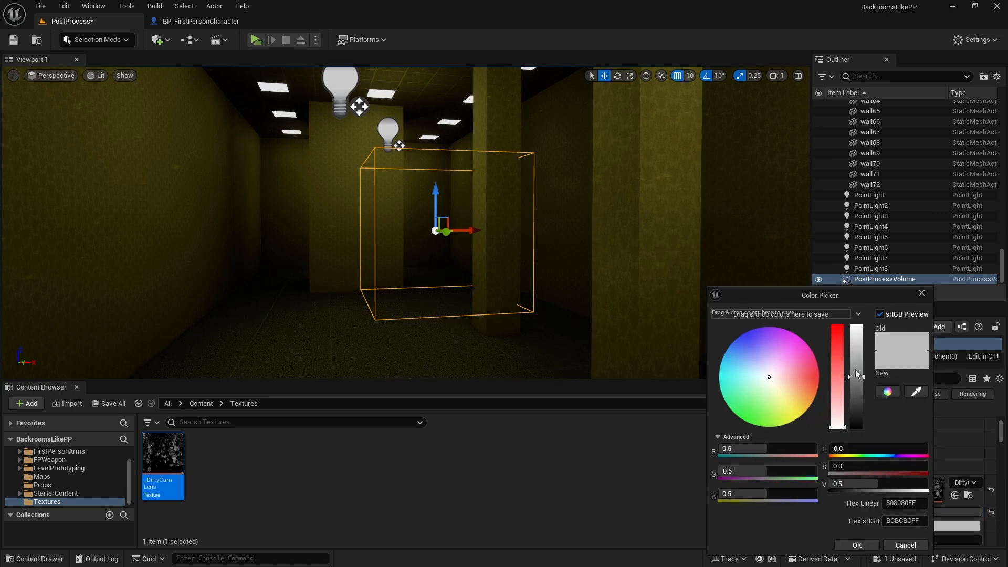
left_click_drag(855, 374, 851, 303)
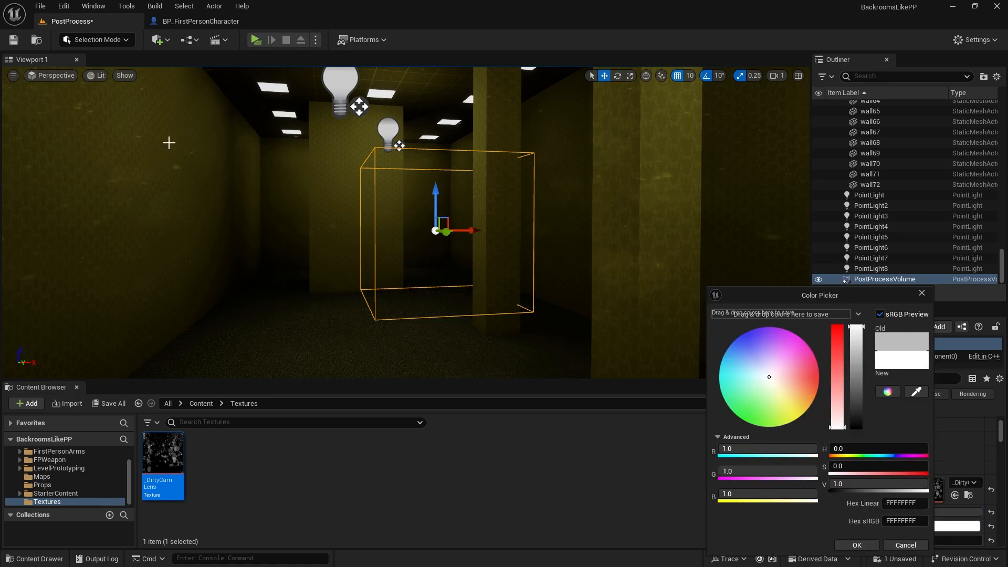
left_click(851, 548)
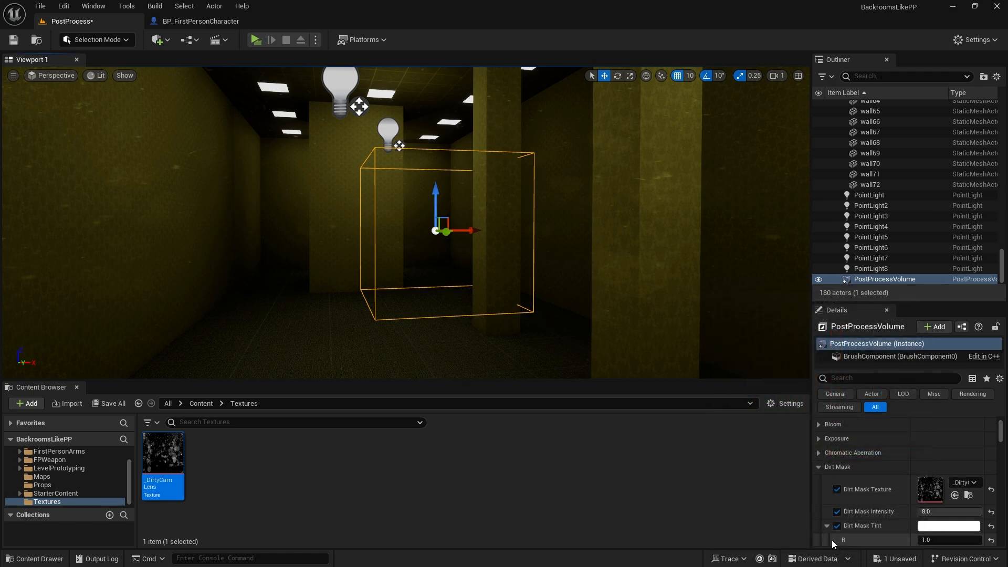
Play-test the level by walking forward to check the dirty lens and exposure effects
left_click(257, 41)
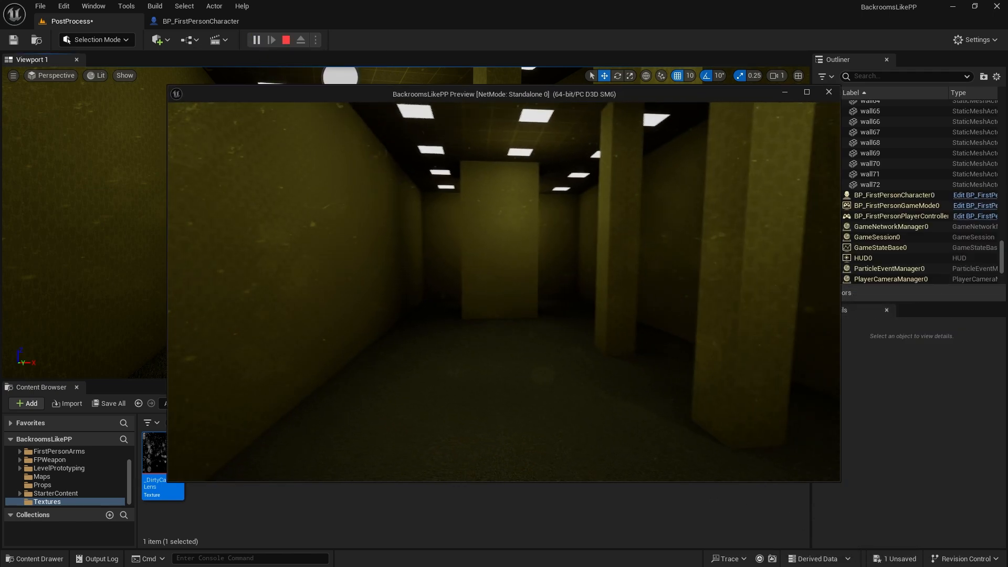
key("w")
key("w")
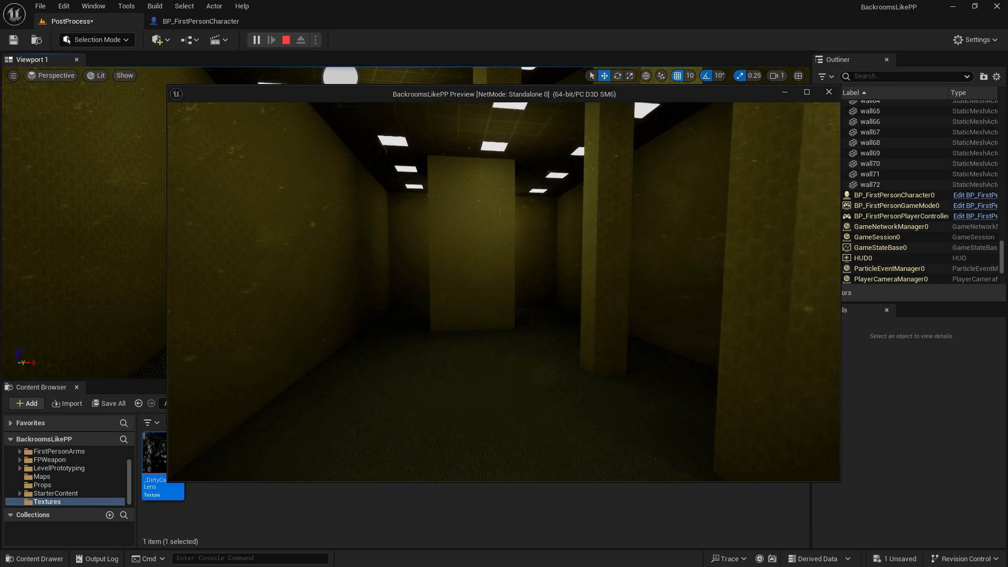
key("w")
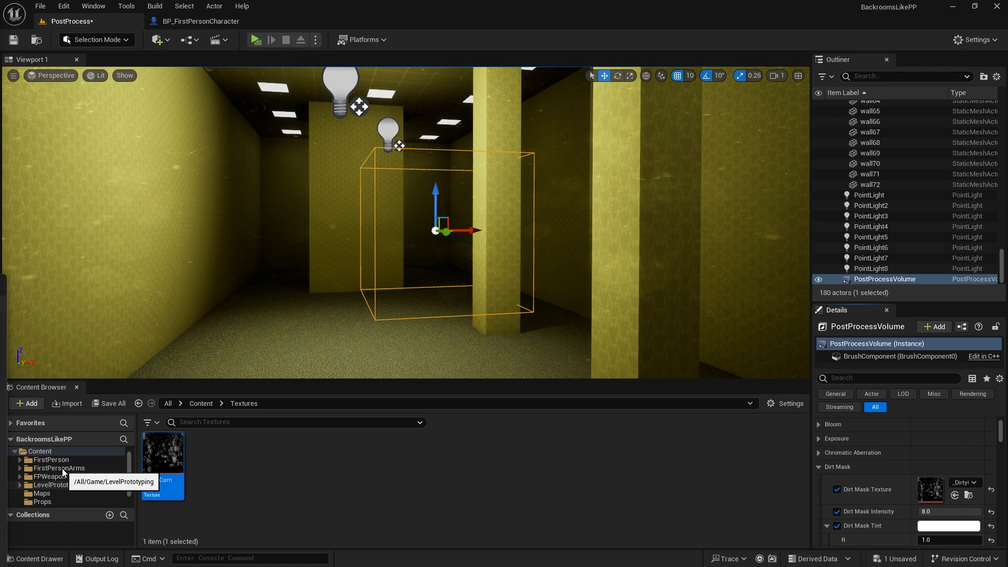
Create a User Widget blueprint named WB_Blur in the Content folder
scroll(96, 468, "up", 3)
left_click(40, 460)
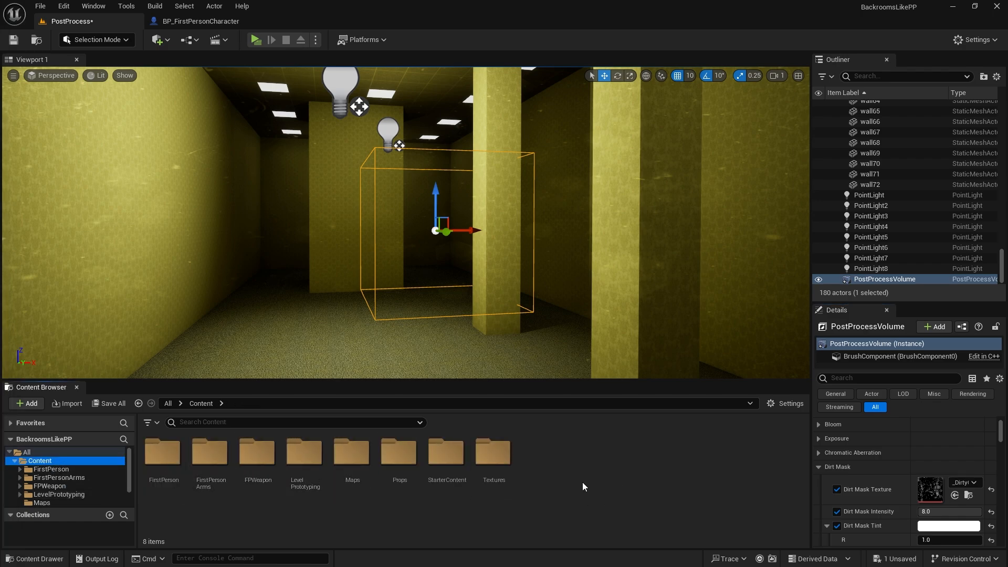
right_click(558, 481)
mouse_move(622, 304)
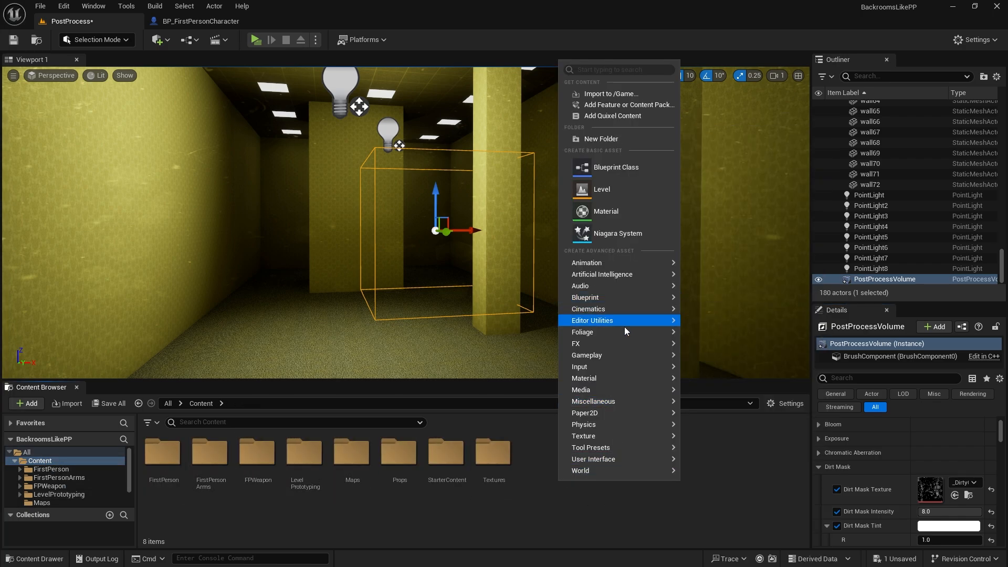
mouse_move(607, 459)
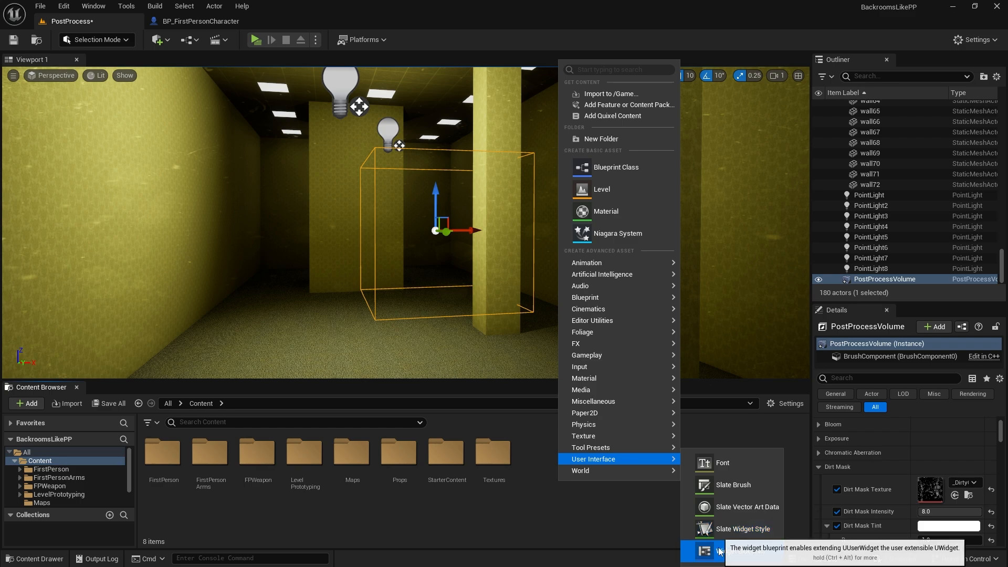
left_click(735, 551)
left_click(394, 210)
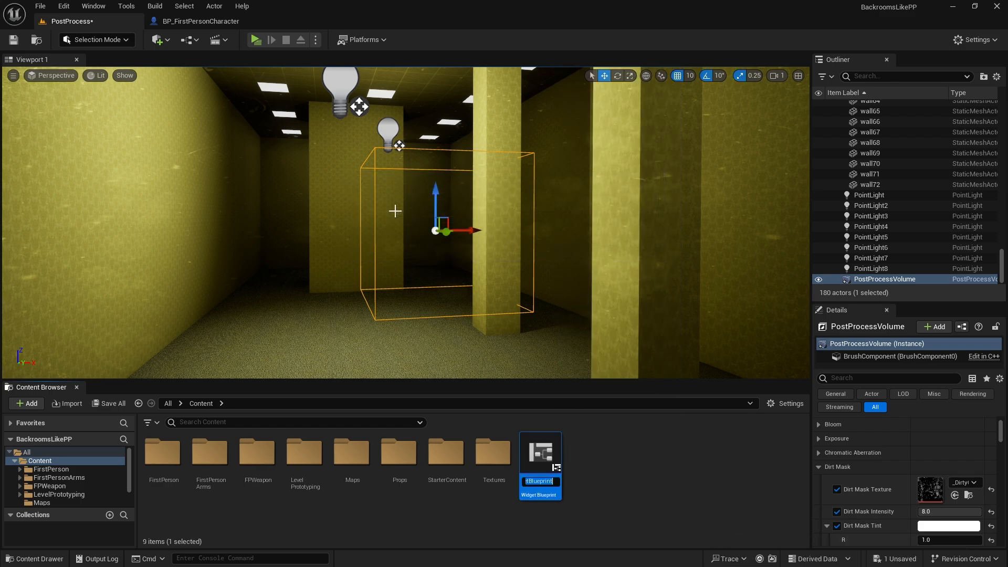
type("WB_Blur")
key("Return")
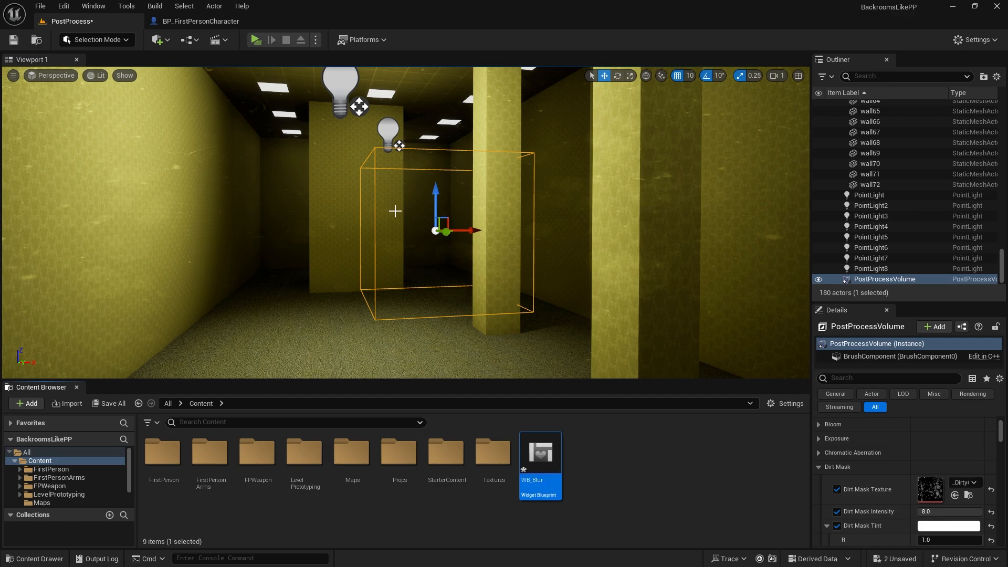
Open WB_Blur for editing and add a Canvas Panel as its root widget
double_click(538, 456)
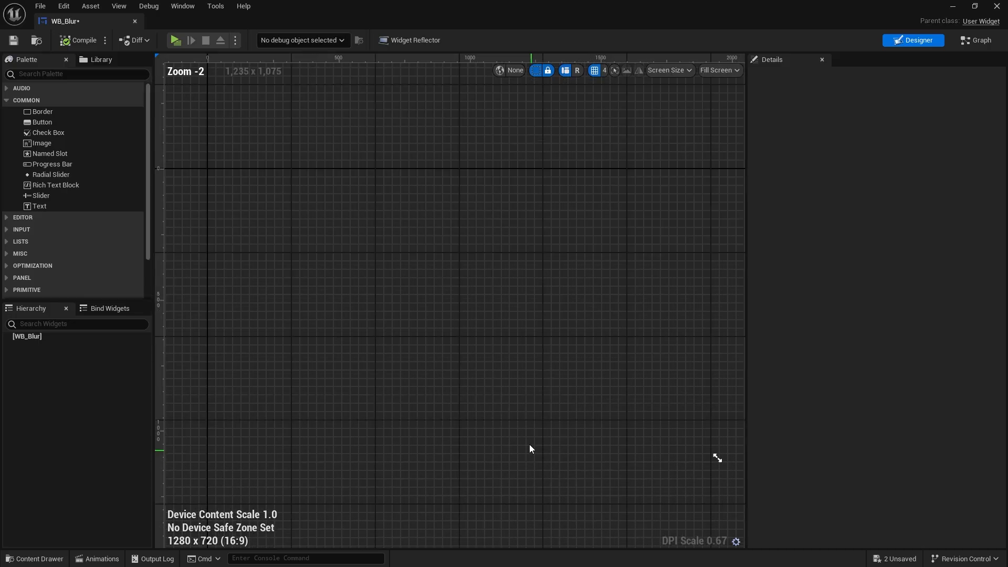
left_click(29, 337)
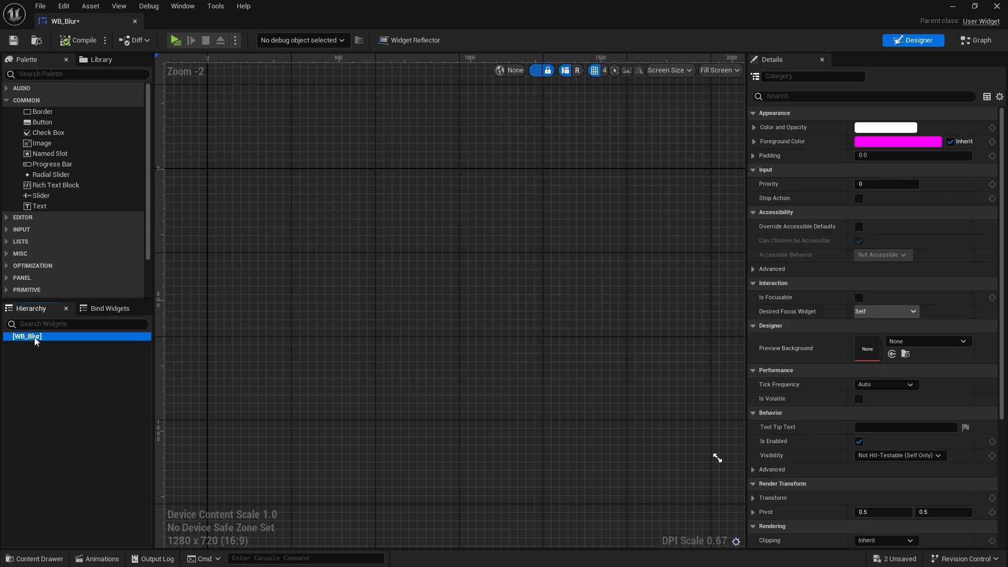
left_click(65, 74)
type("canvas")
left_click_drag(53, 99, 33, 339)
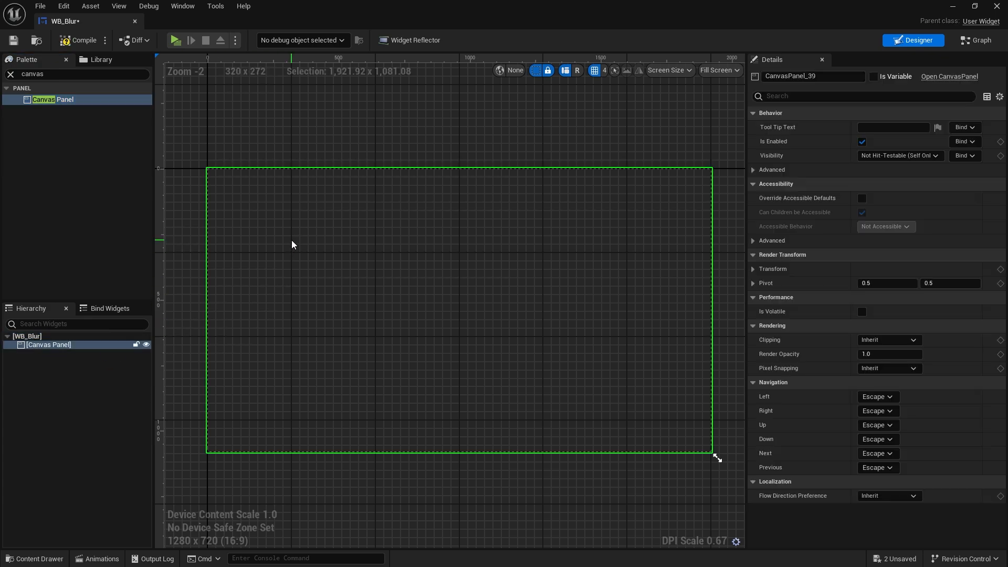
Add a Background Blur widget as a child of the Canvas Panel in WB_Blur
left_click(46, 74)
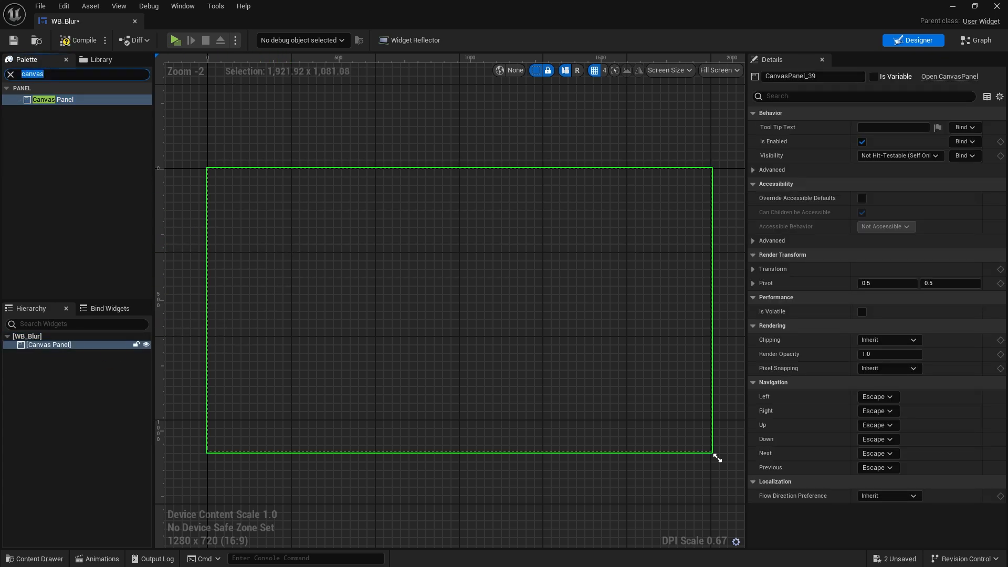
type("blur")
left_click(48, 99)
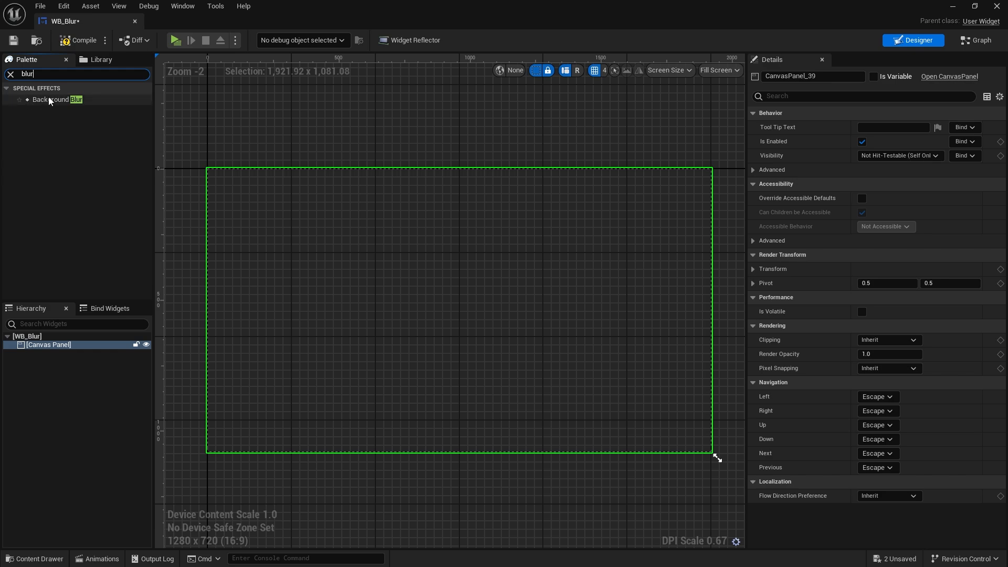
left_click_drag(48, 133, 52, 342)
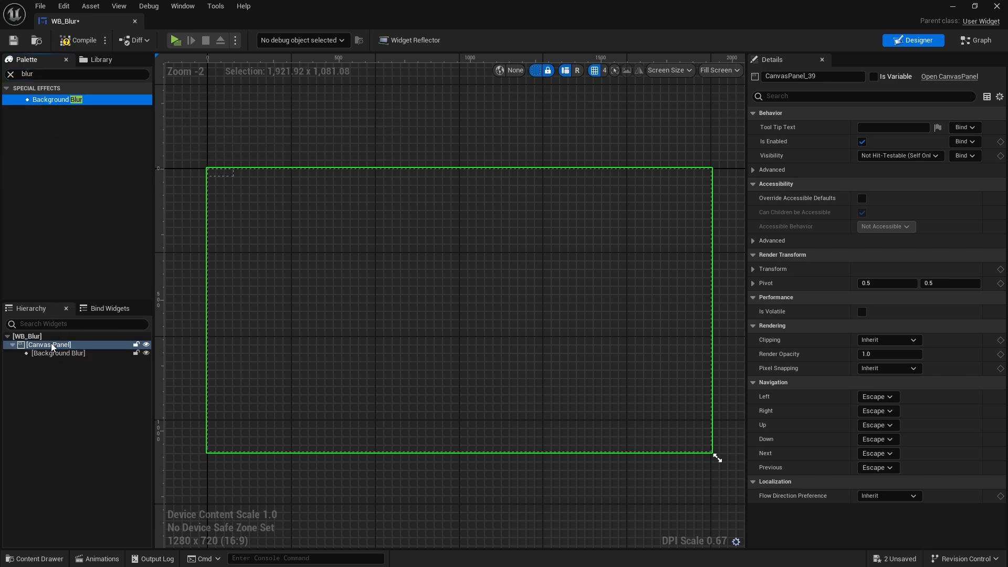
Anchor the Background Blur to stretch across the whole canvas and set its Offset Right and Offset Bottom to 0
left_click(228, 173)
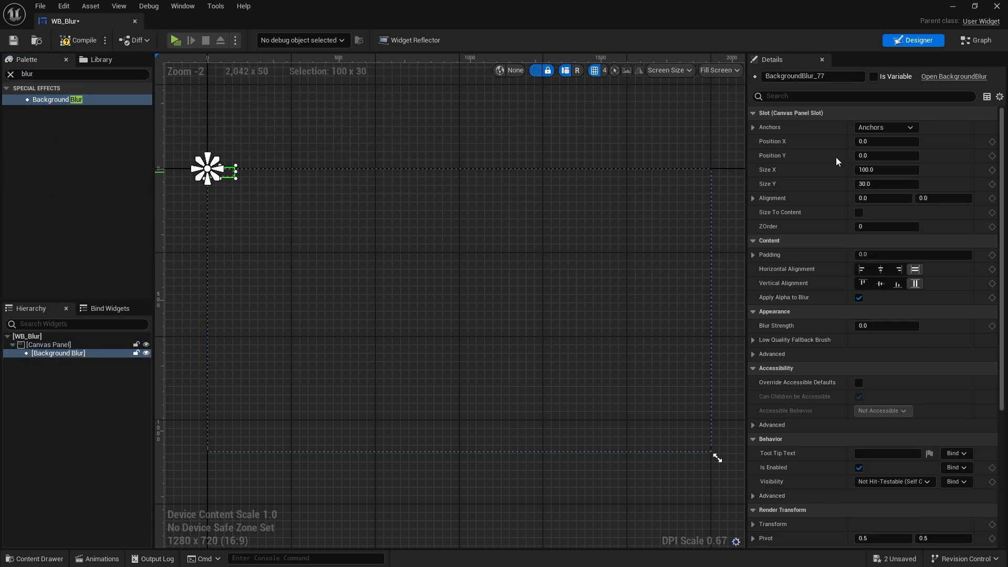
left_click(911, 127)
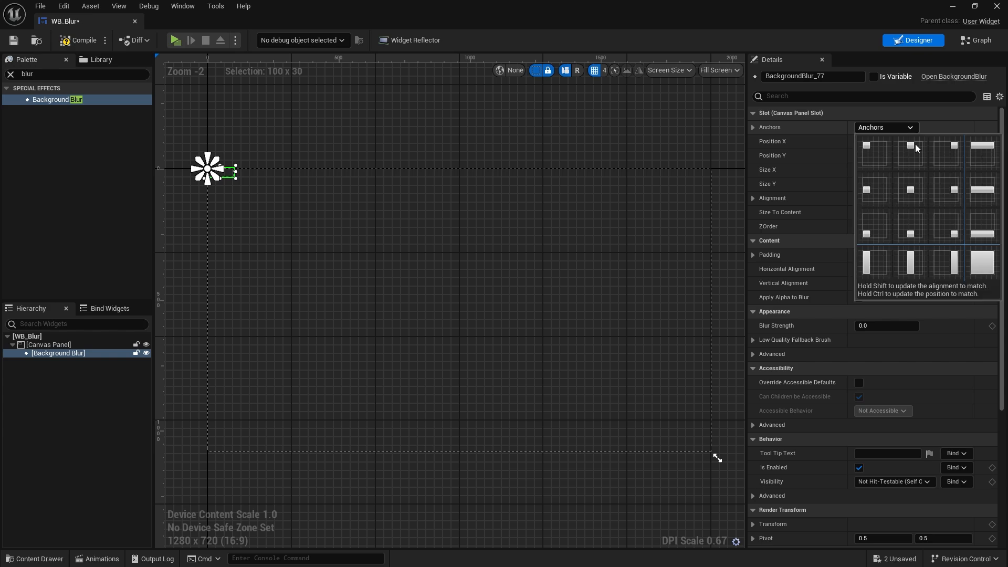
left_click(983, 263)
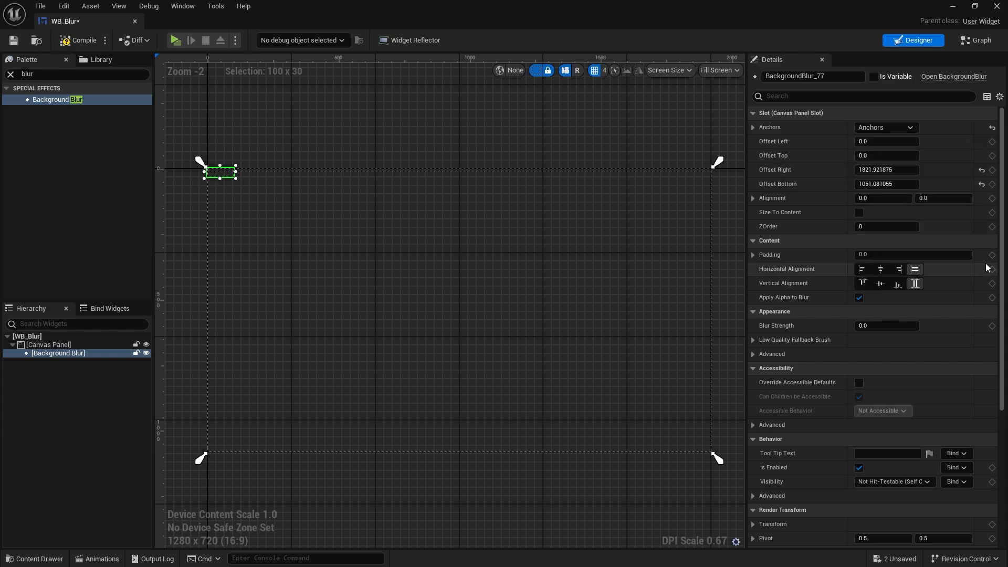
left_click(904, 171)
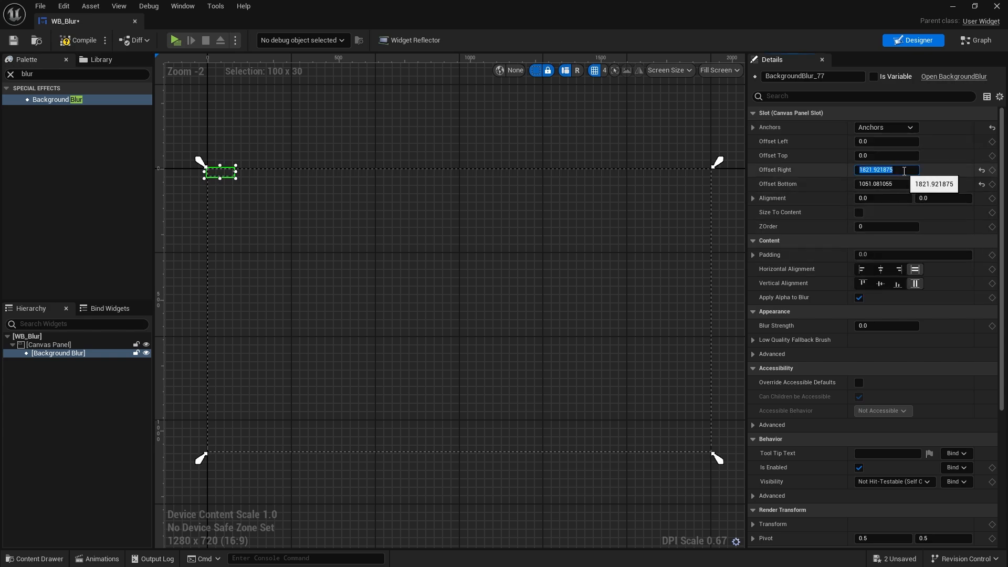
type("0")
key("Tab")
type("0")
key("Return")
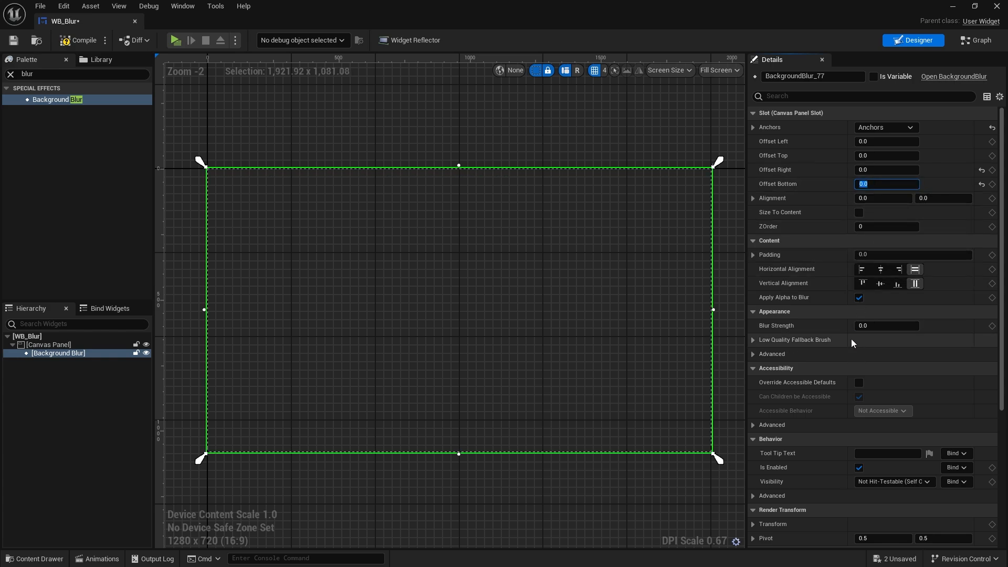
Set the Background Blur's Blur Strength to 0.75, then compile, save and close WB_Blur
mouse_move(866, 326)
left_mouse_down()
mouse_move(892, 326)
mouse_move(865, 326)
left_mouse_up()
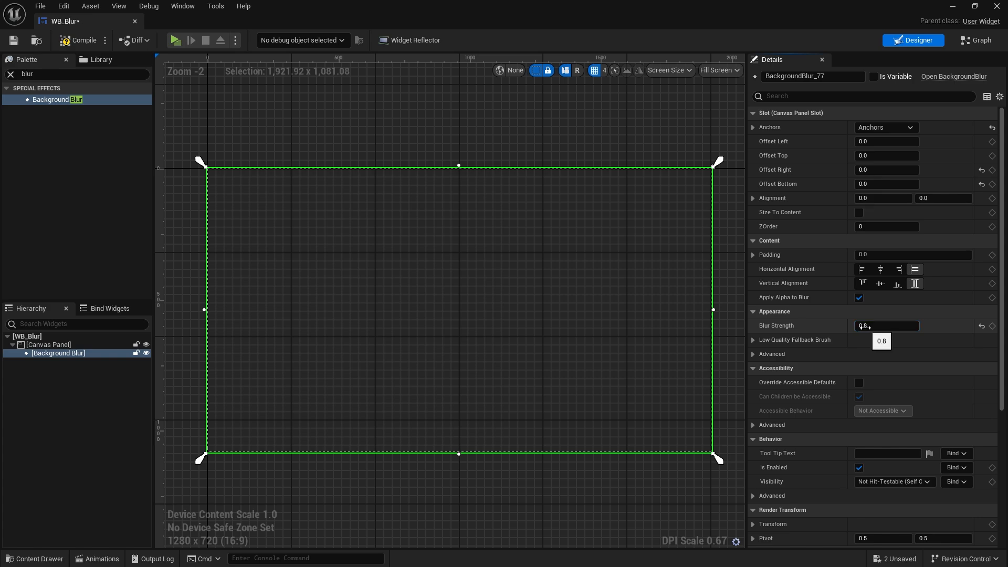
left_click(865, 327)
type(".75")
key("Return")
left_click(81, 41)
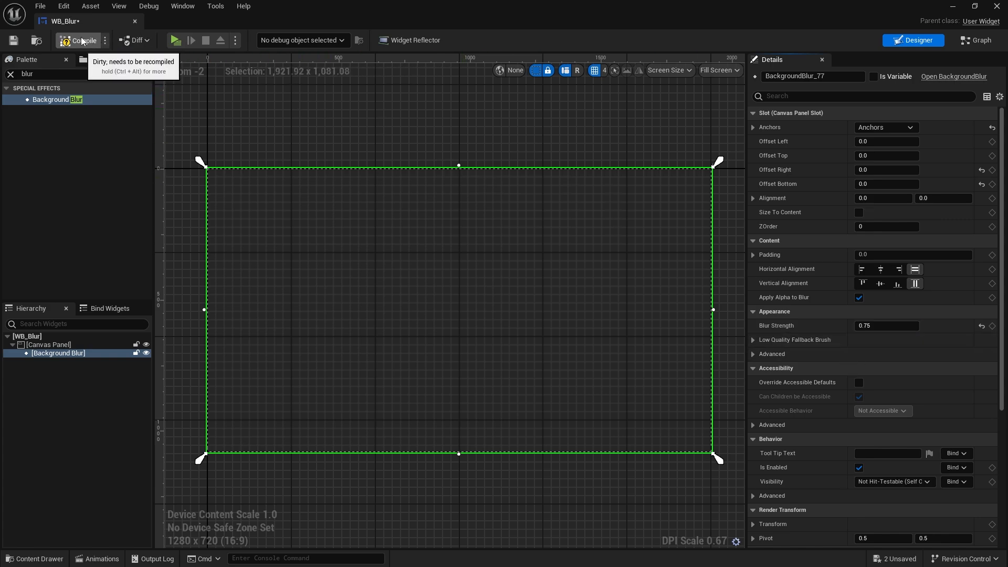
left_click(14, 40)
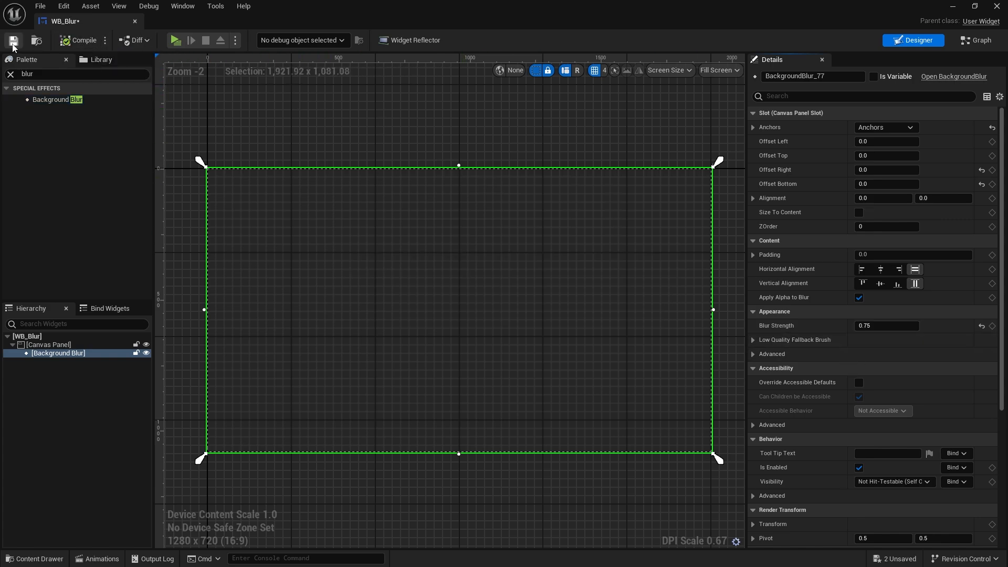
left_click(135, 21)
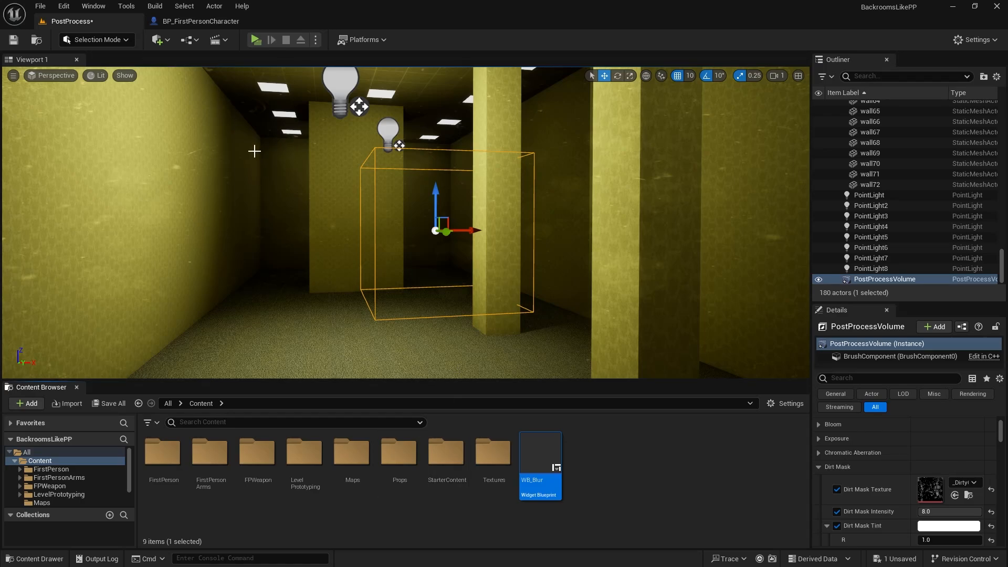
Open the Level Blueprint of the PostProcess level
left_click(193, 42)
mouse_move(241, 95)
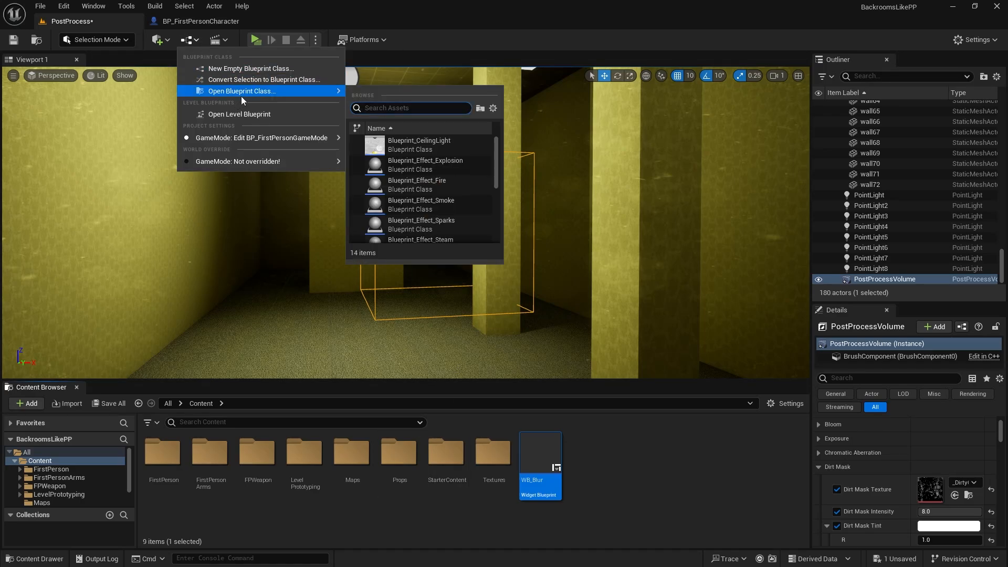
left_click(238, 114)
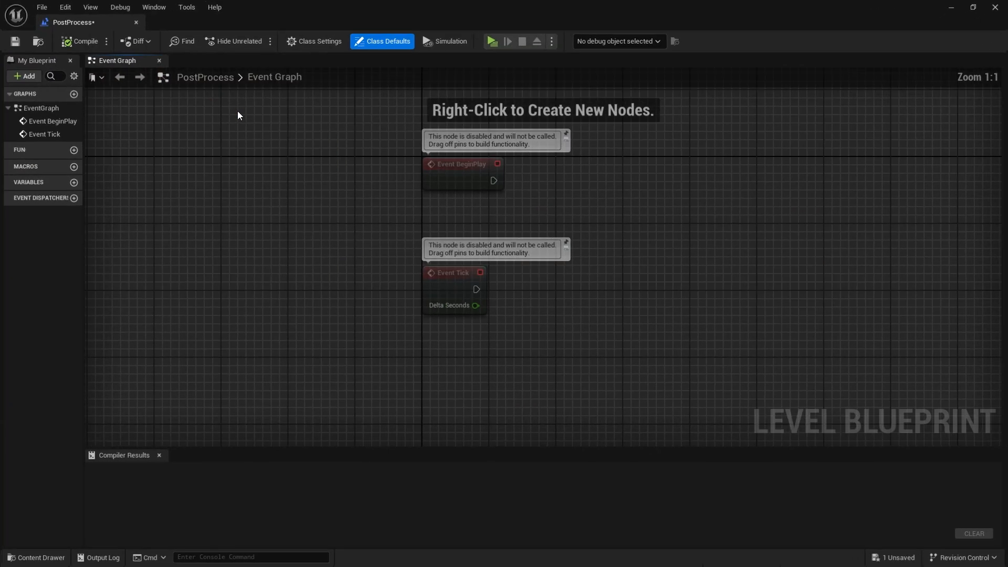
Add a Create Widget node executed from Event BeginPlay and set its class to WB_Blur
right_click_drag(694, 213, 517, 217)
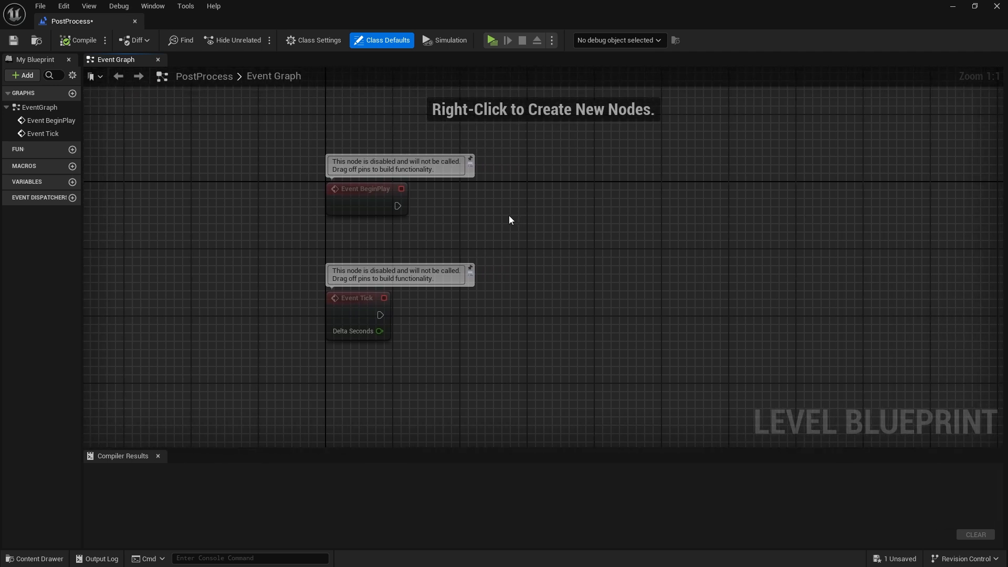
left_click_drag(402, 206, 613, 200)
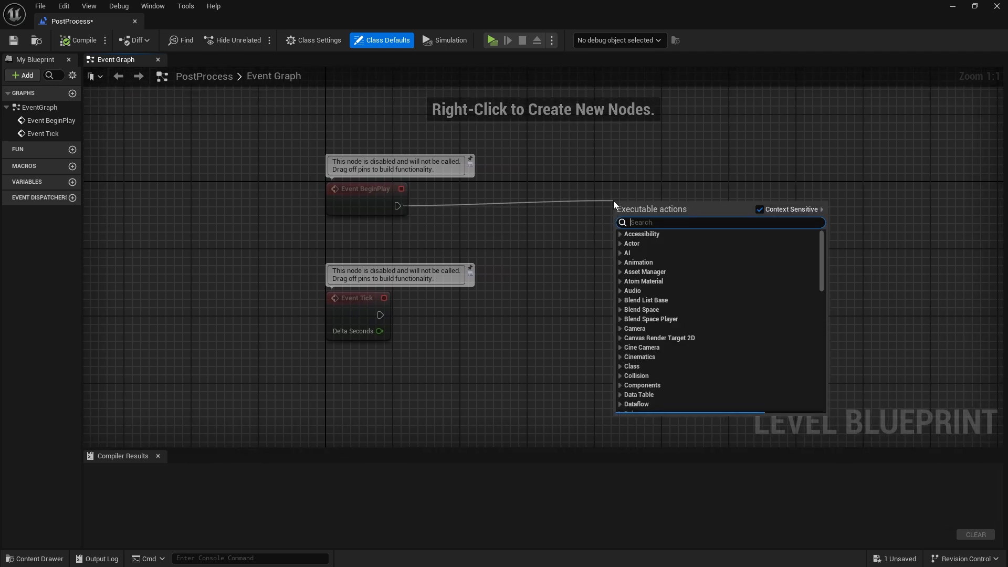
type("create")
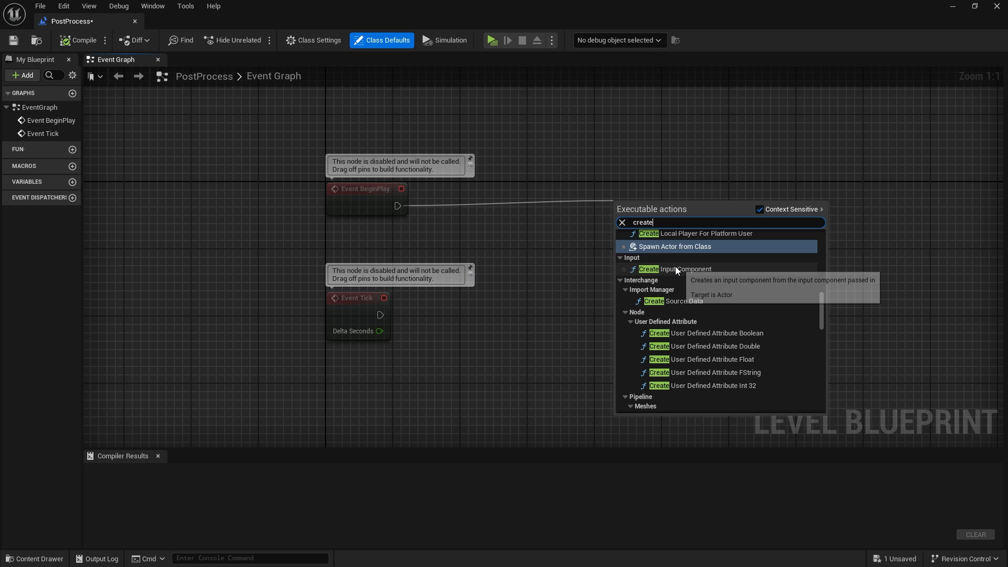
type(" wid")
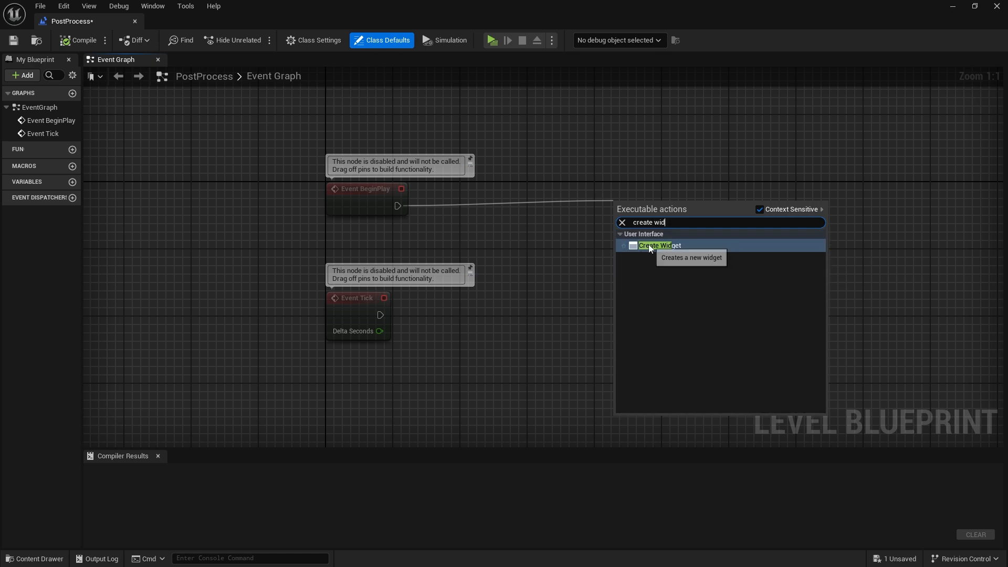
left_click(650, 248)
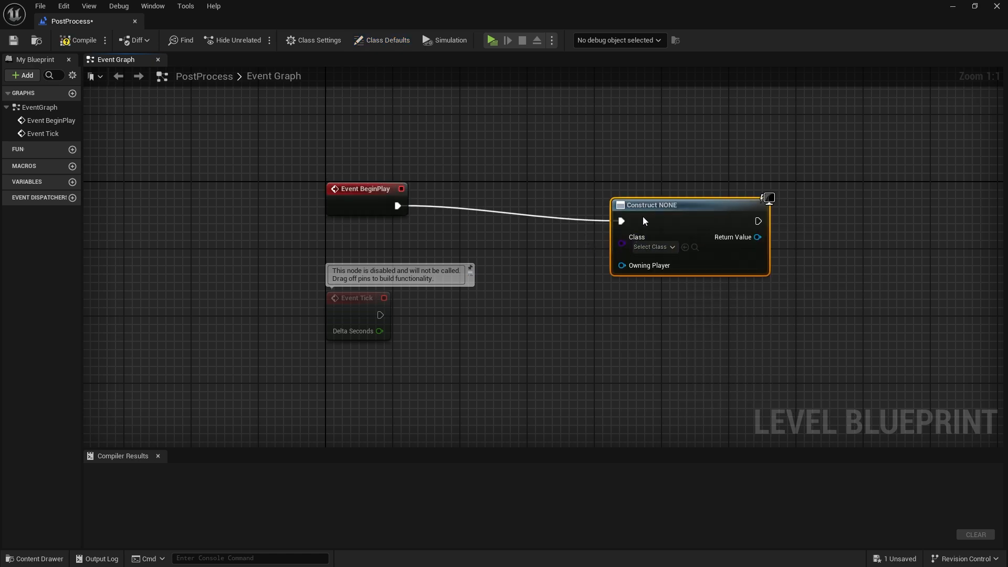
left_click_drag(643, 216, 525, 194)
left_click(550, 234)
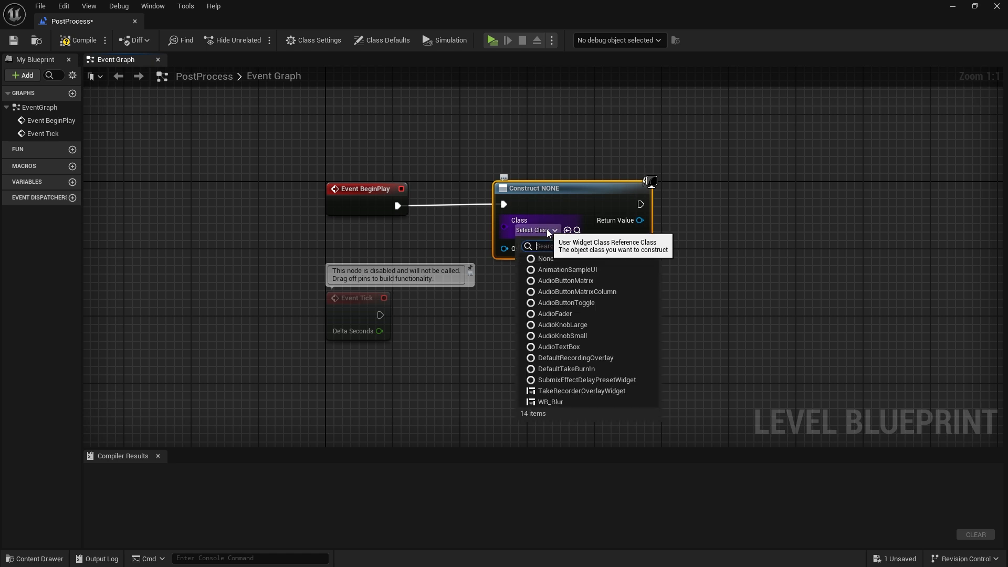
left_click(557, 402)
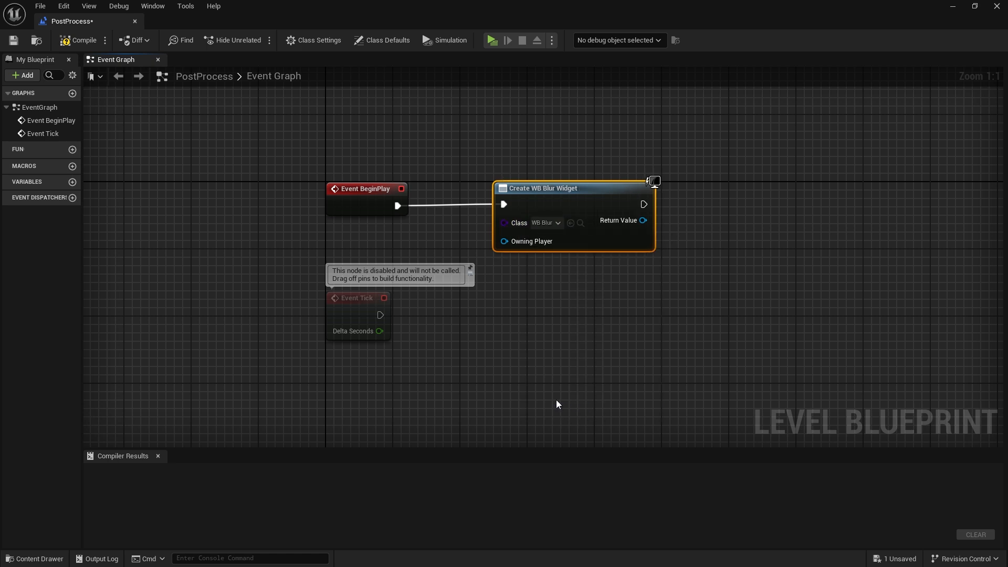
Connect an Add to Viewport node to the created widget's Return Value, then compile, save and close the Level Blueprint
left_click_drag(643, 220, 719, 217)
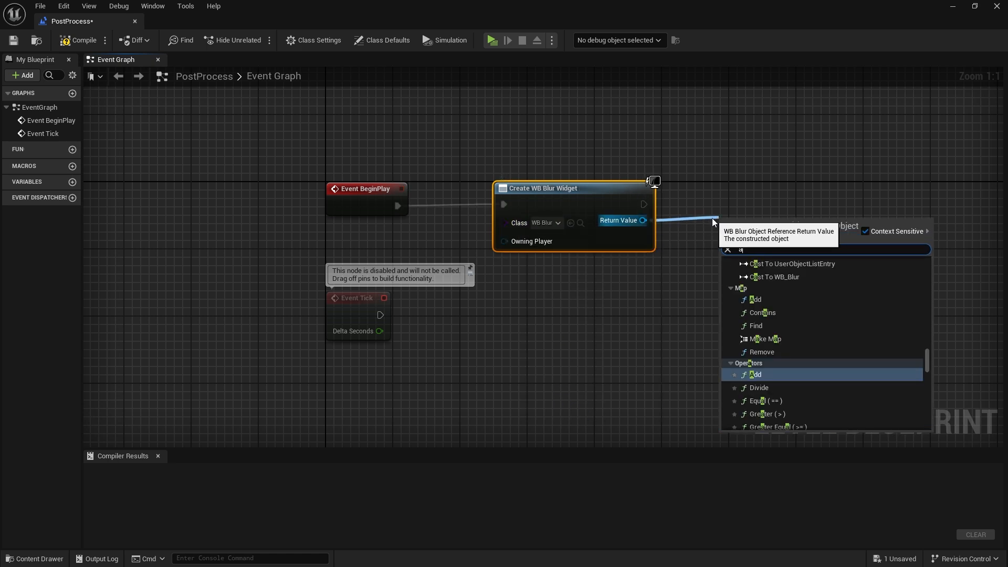
type("add")
left_click(772, 259)
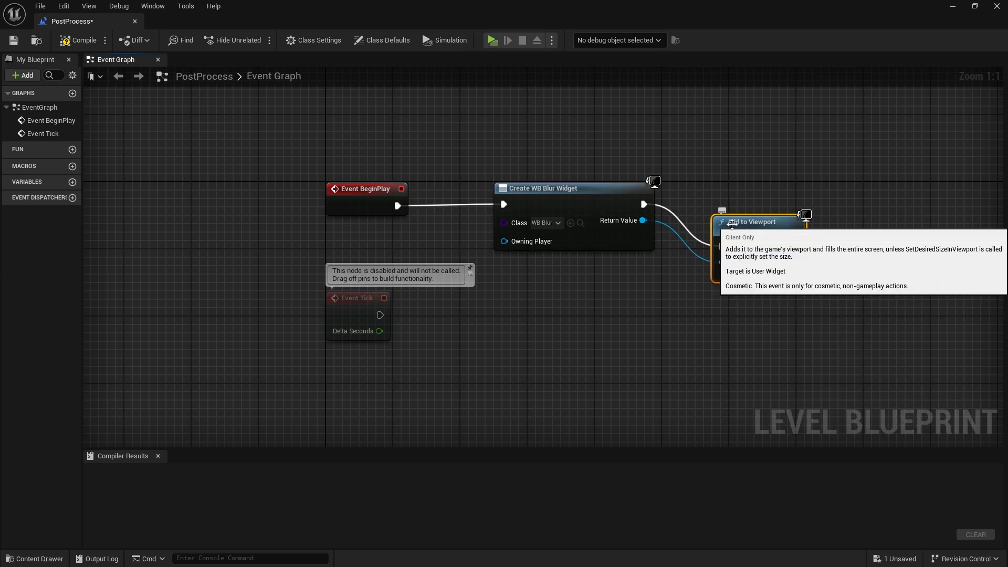
left_click(79, 40)
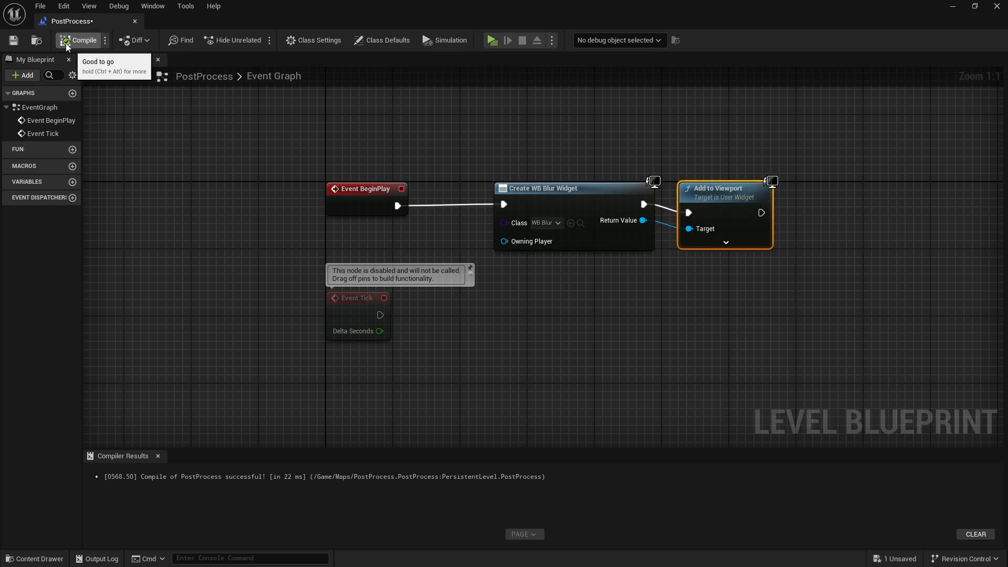
left_click(14, 40)
left_click(134, 21)
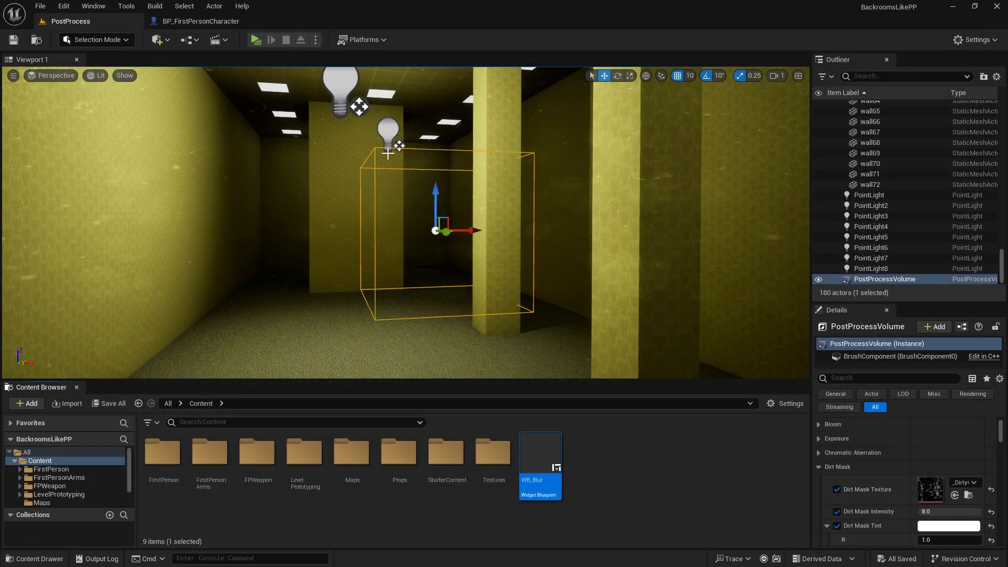
Play-test the level by walking forward to check the blur overlay
left_click(257, 39)
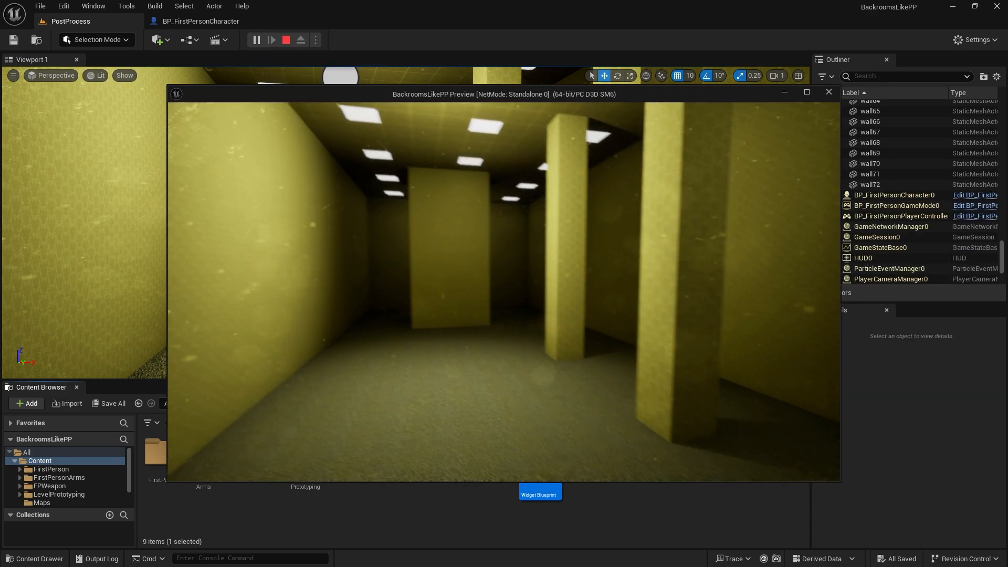
key("w")
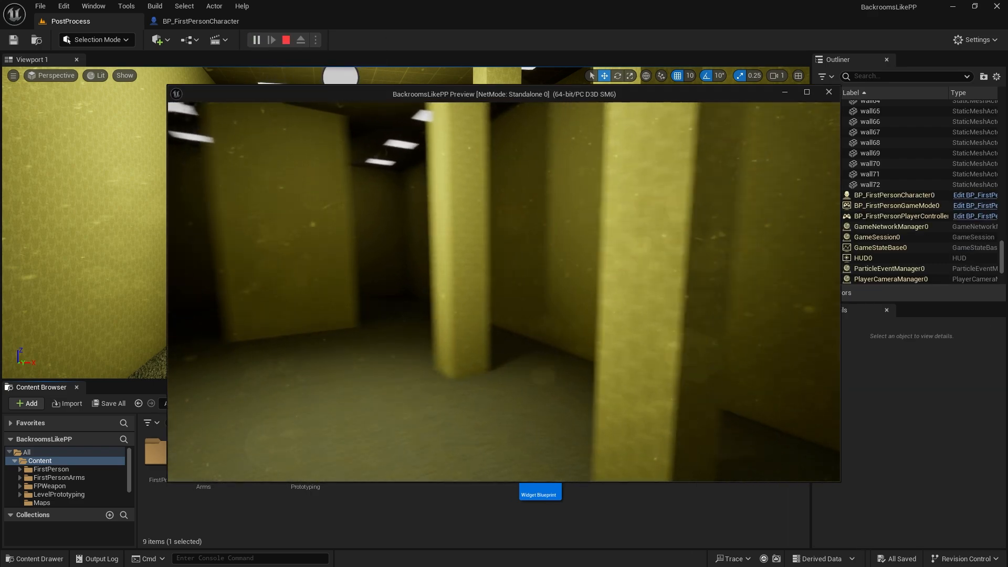
key("w")
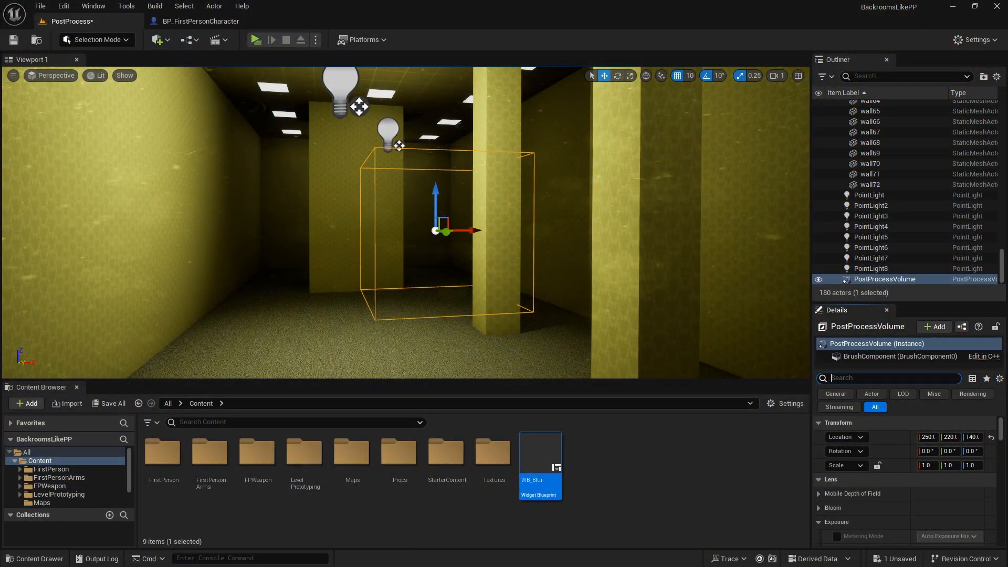
Enable Film Grain Intensity on the PostProcessVolume and set it to 1
right_click_drag(436, 264, 459, 275)
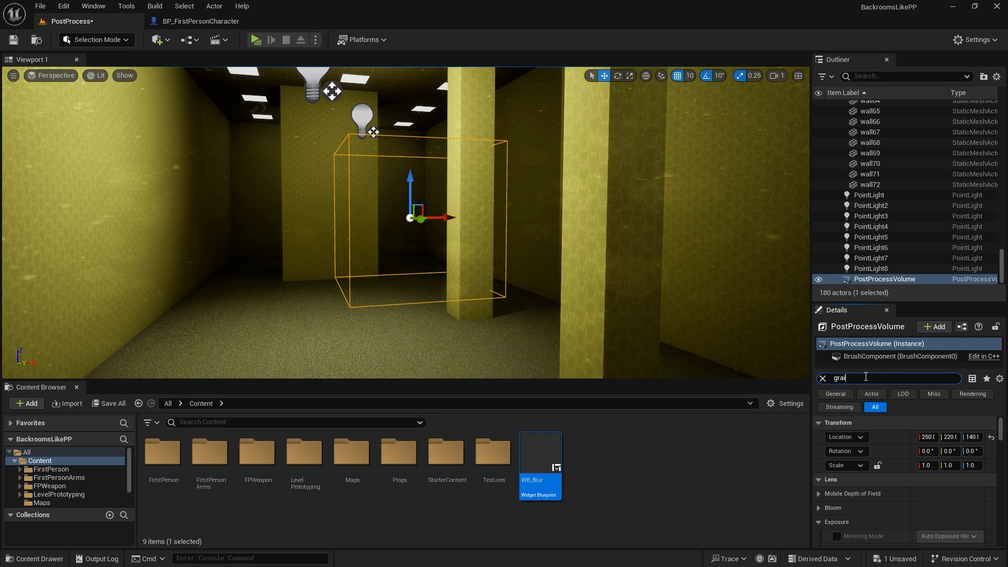
type("n")
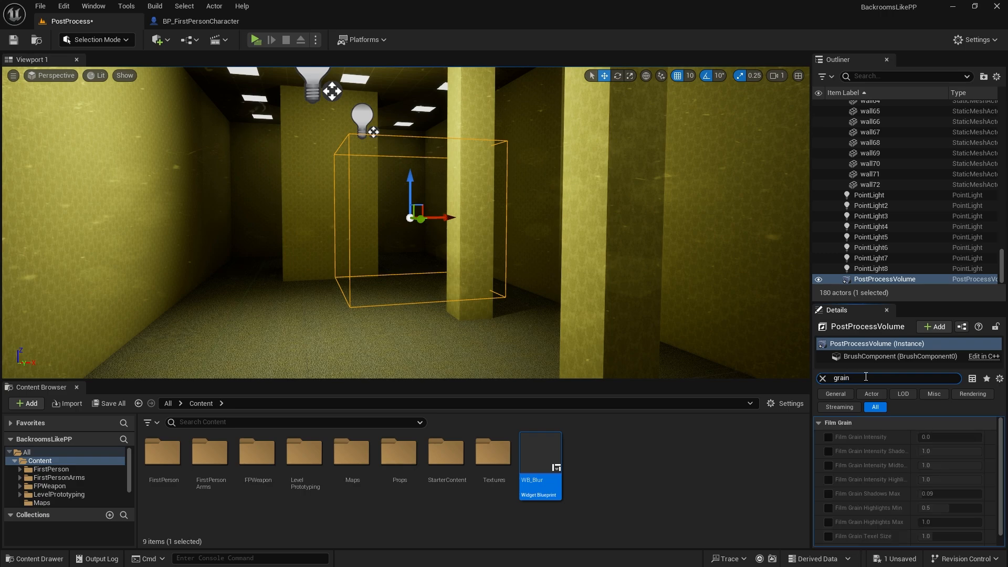
left_click(828, 437)
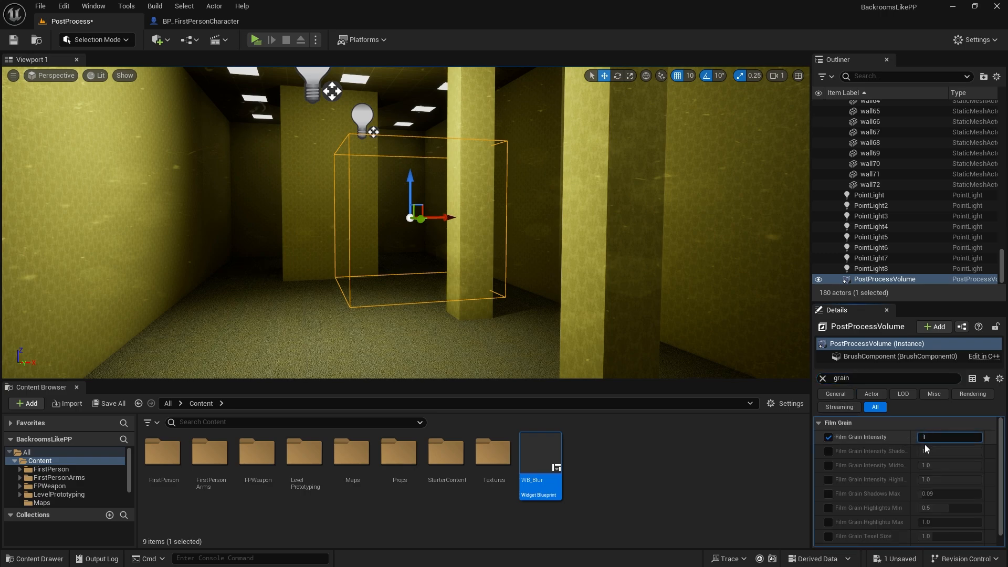
key("Return")
Enable Film Grain Texel Size on the PostProcessVolume and set it to 1.5
scroll(840, 483, "down", 2)
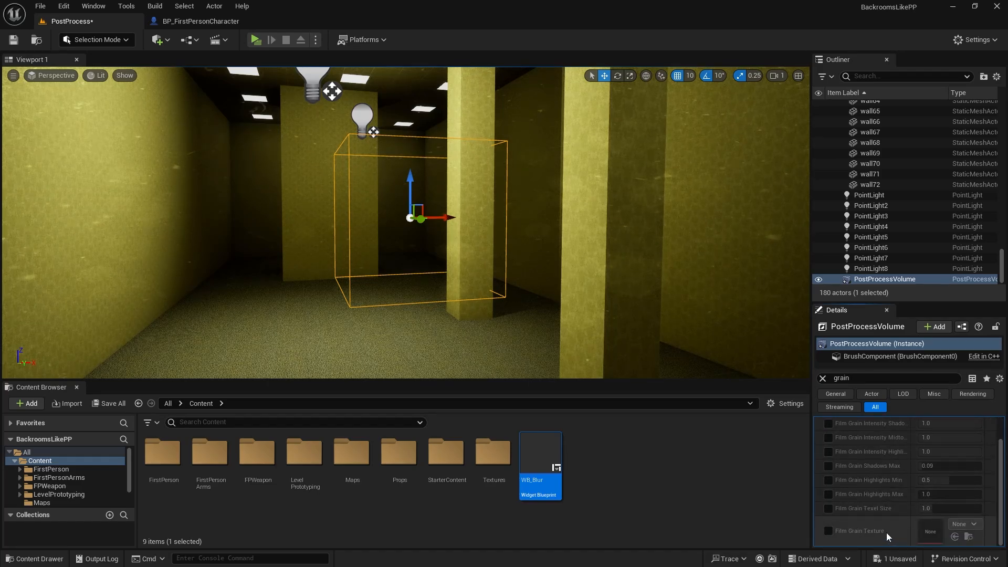
left_click(830, 509)
mouse_move(940, 508)
left_mouse_down()
mouse_move(948, 509)
mouse_move(926, 509)
left_mouse_up()
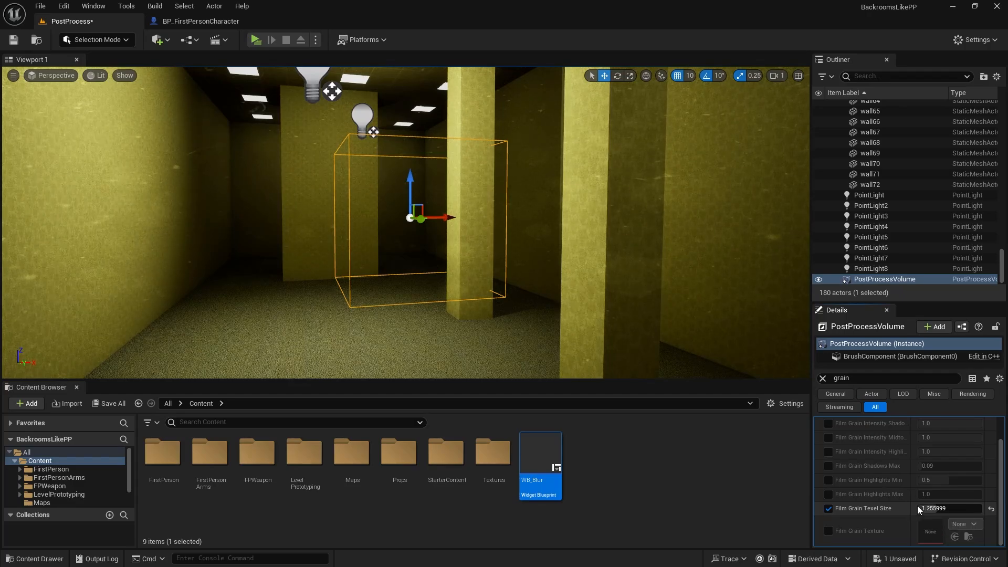
left_click(933, 508)
type("1.")
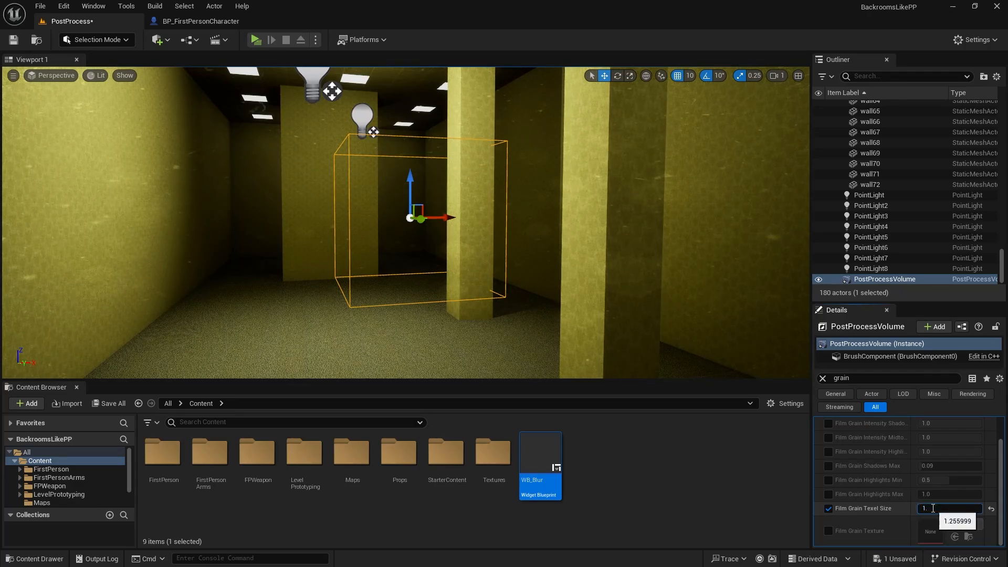
type("5")
key("Return")
Play-test the level by walking forward to check the film grain effect
key("alt+p")
left_click(438, 300)
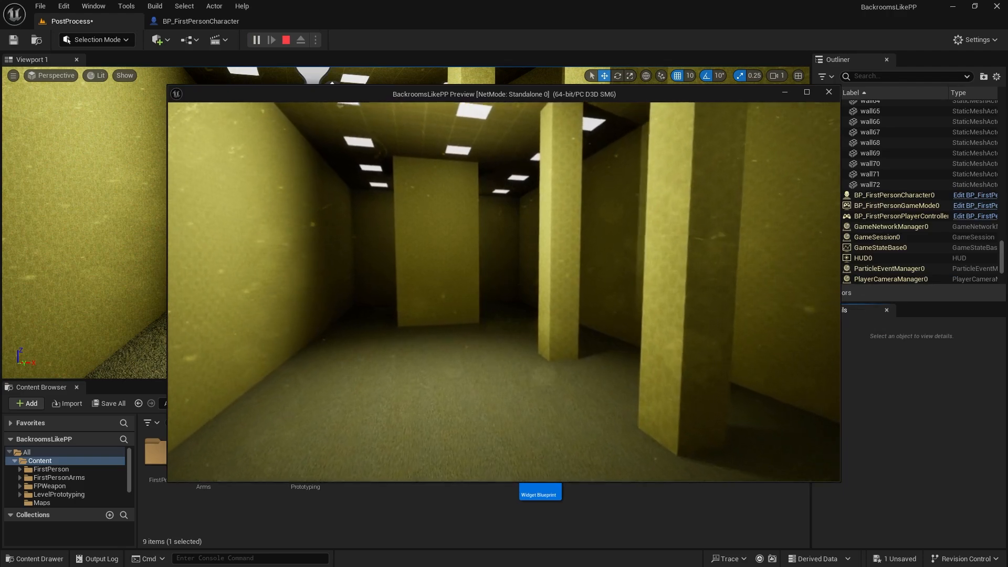
key("w")
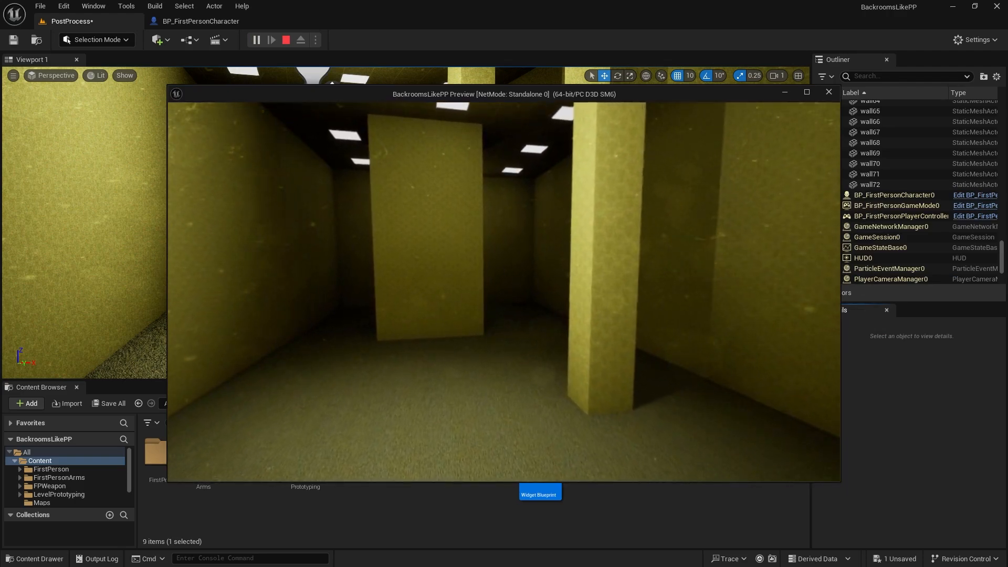
key("w")
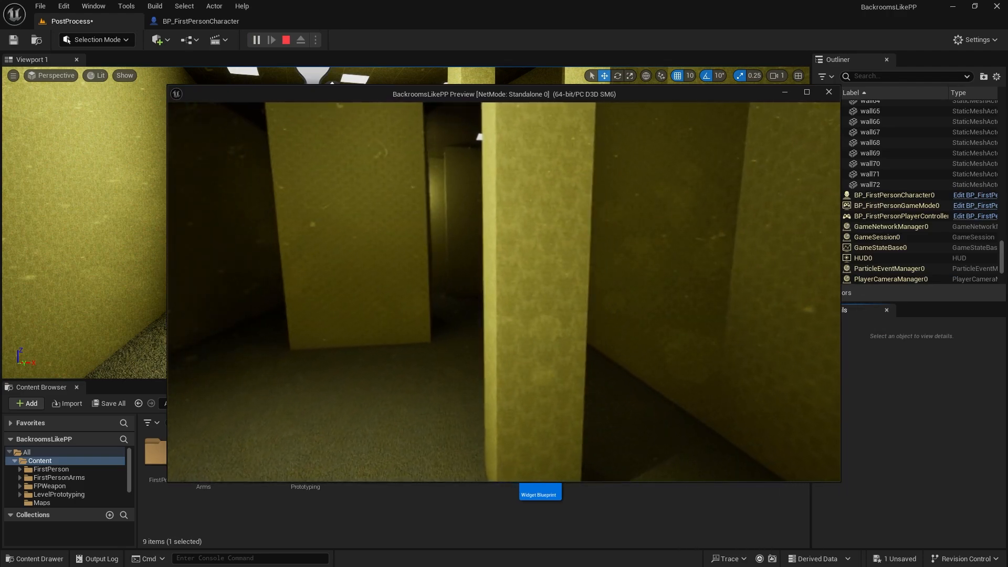
key("w")
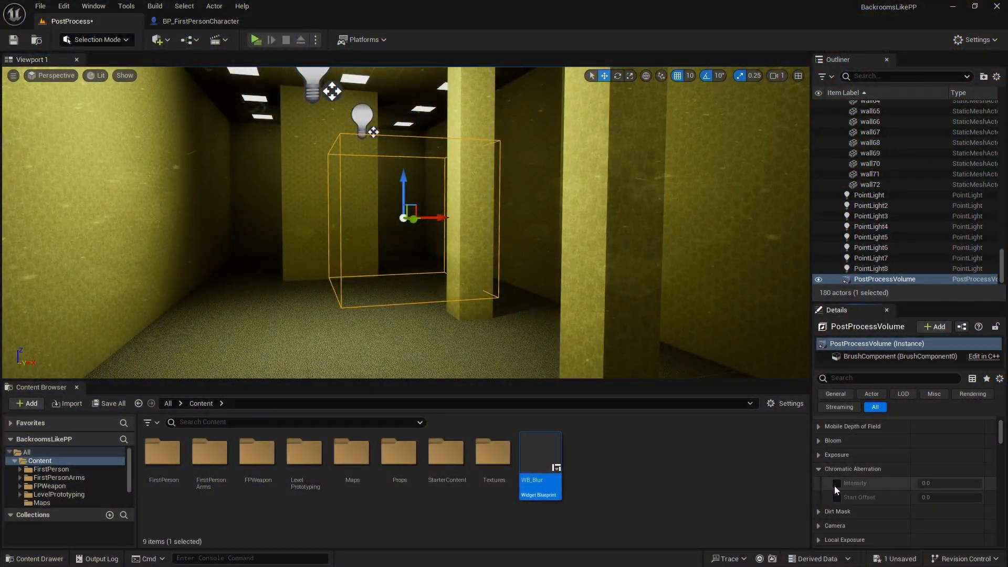
Enable Chromatic Aberration Intensity and Start Offset on the PostProcessVolume, setting Intensity to about 0.58 and adjusting the Start Offset
left_click(837, 483)
left_click(837, 497)
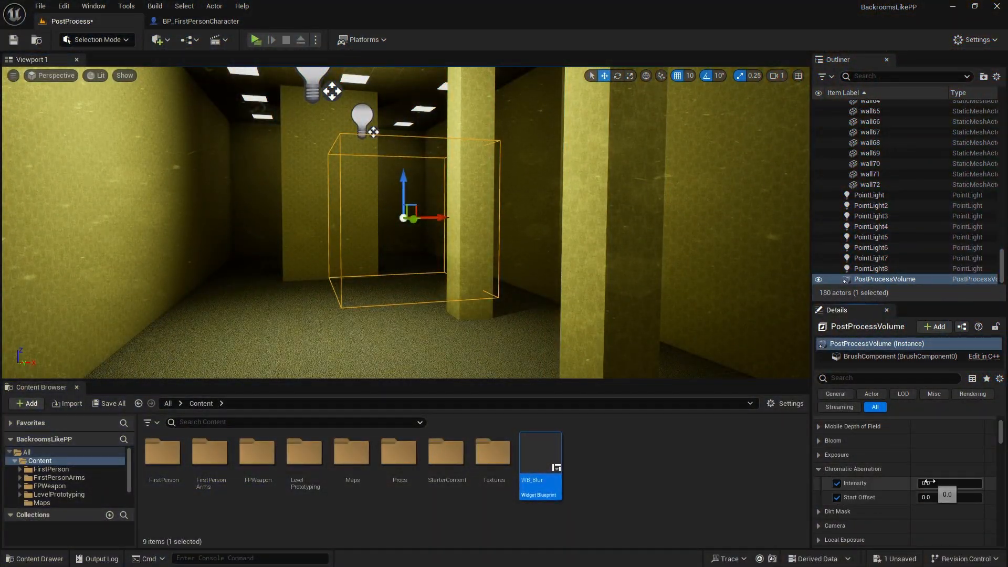
left_click_drag(927, 482, 943, 497)
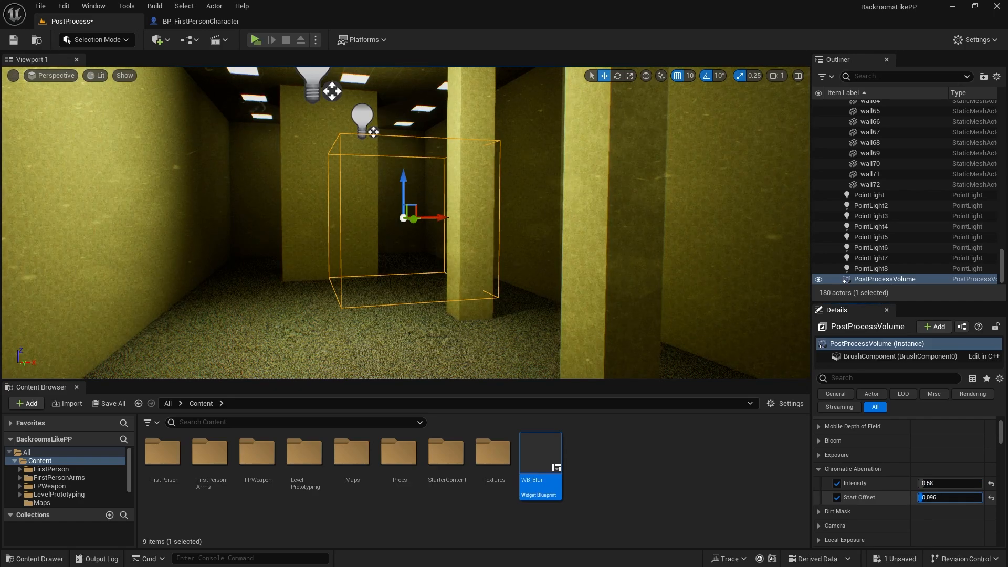
left_click_drag(943, 497, 899, 499)
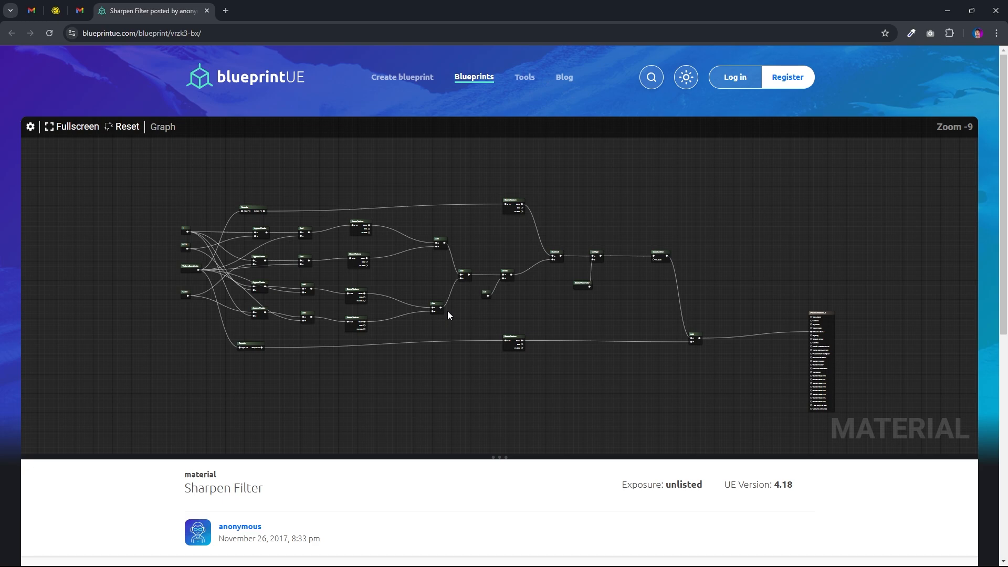
Select and copy all the nodes of the Sharpen Filter material graph on the blueprintUE page
scroll(447, 311, "down", 1)
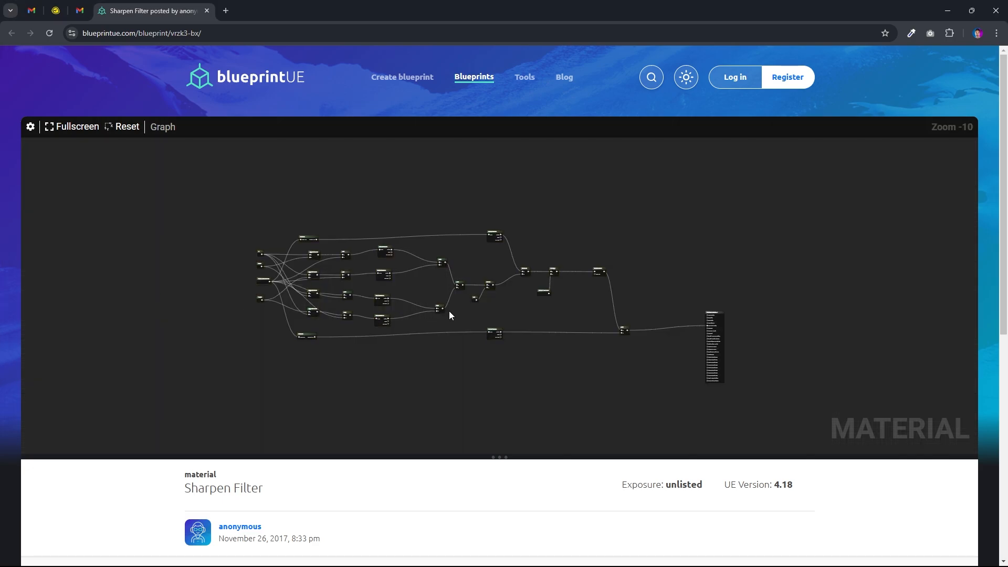
scroll(449, 311, "down", 1)
scroll(449, 313, "up", 2, "ctrl")
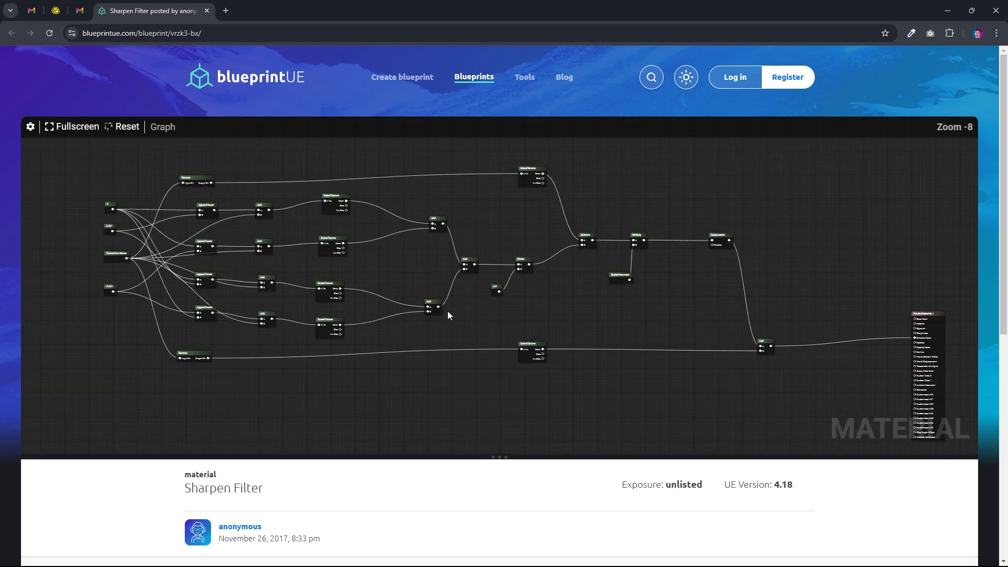
scroll(448, 313, "down", 1, "ctrl")
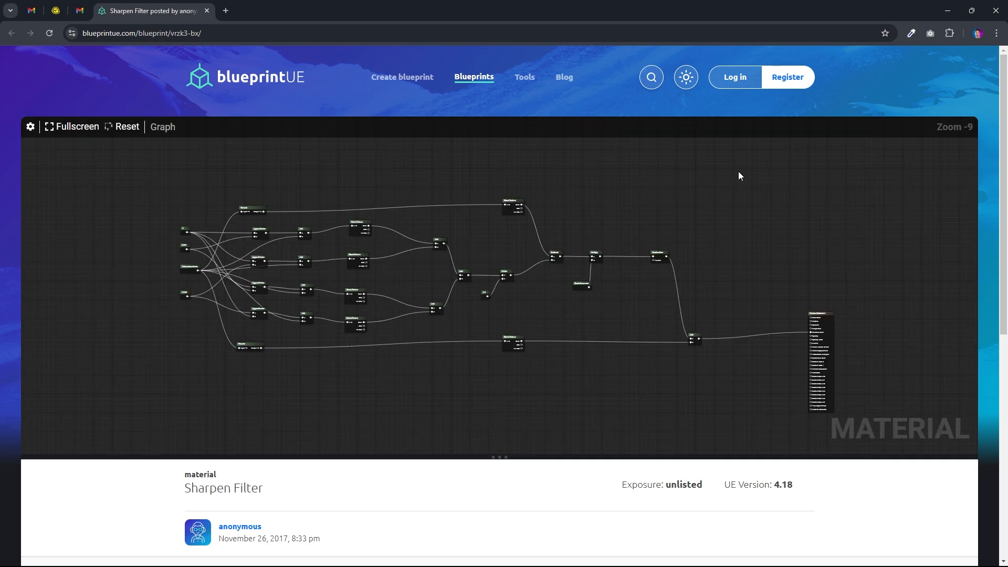
left_click_drag(734, 182, 142, 405)
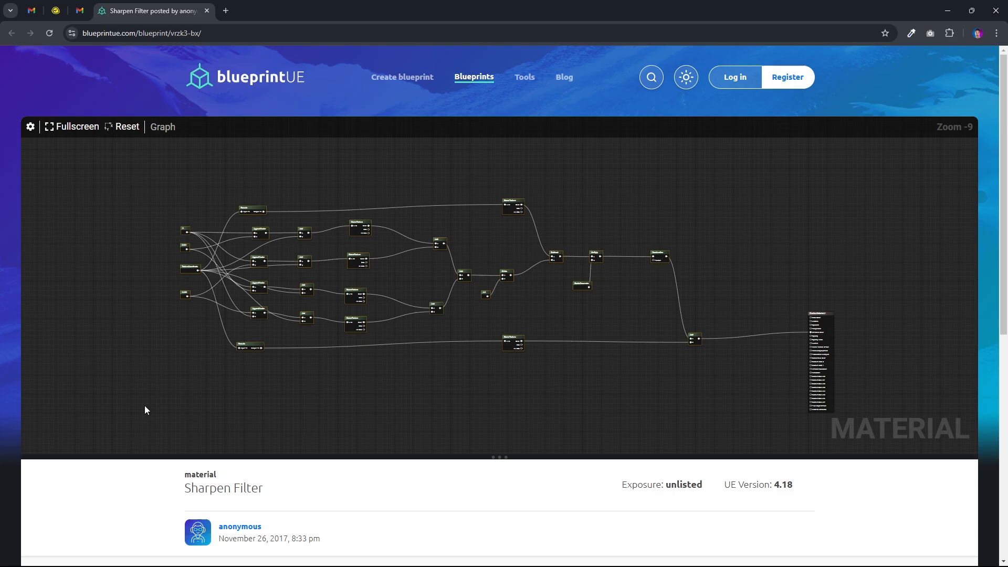
Switch back to Unreal Editor and create a material named SharpenMaterial in the Content folder
key("alt+Tab")
right_click(607, 477)
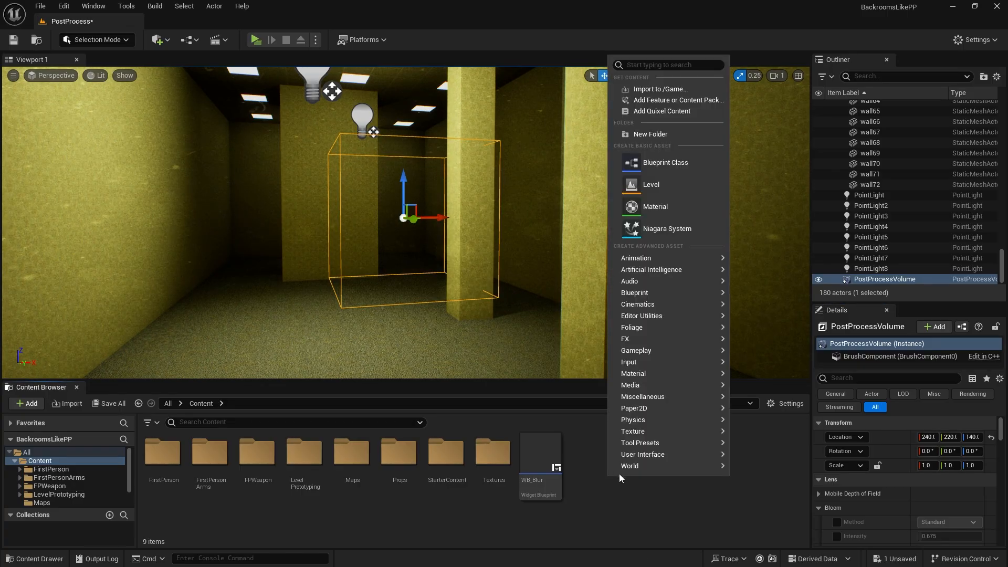
left_click(653, 206)
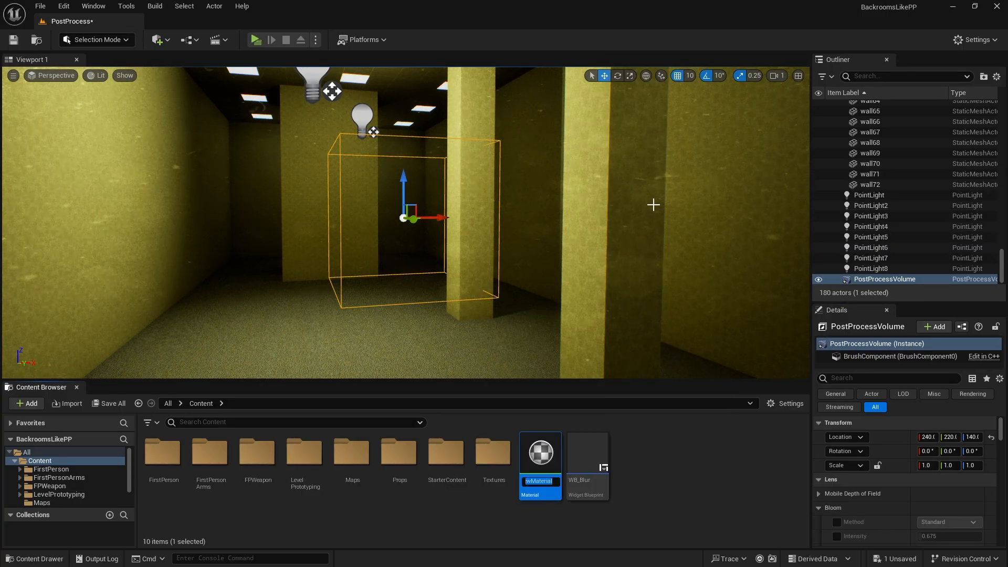
type("S")
key("Return")
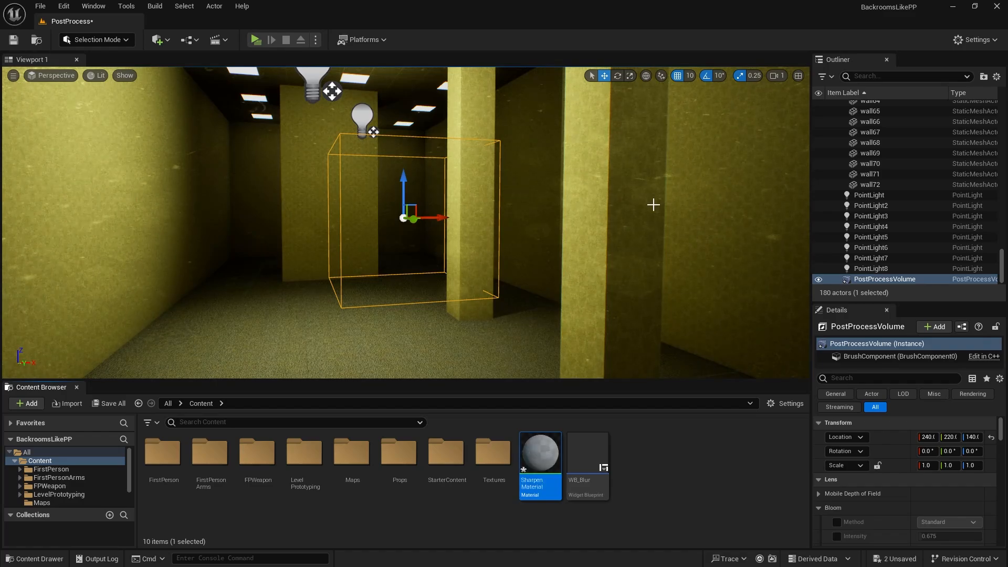
Open SharpenMaterial and set its Material Domain to Post Process
double_click(539, 455)
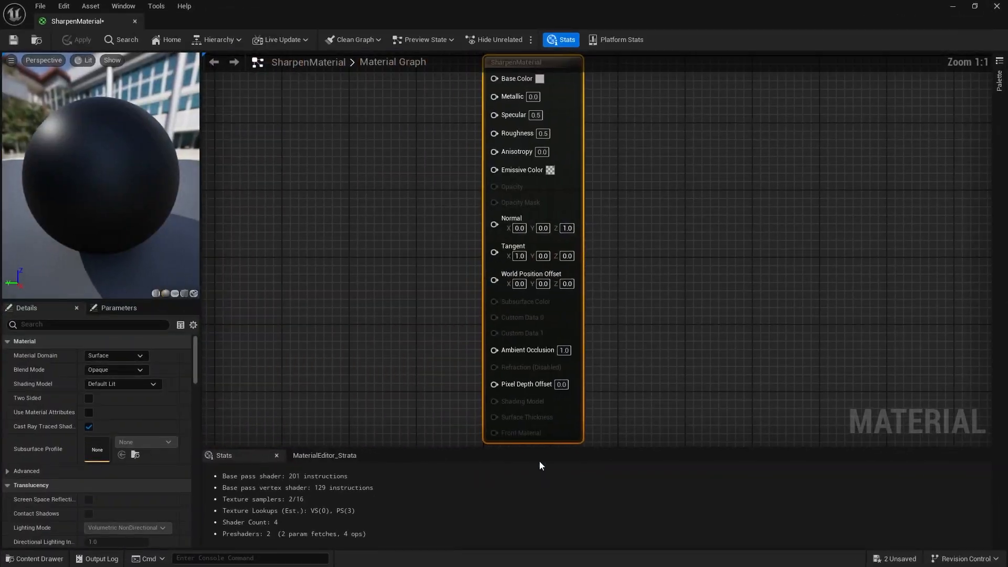
right_click_drag(643, 111, 691, 153)
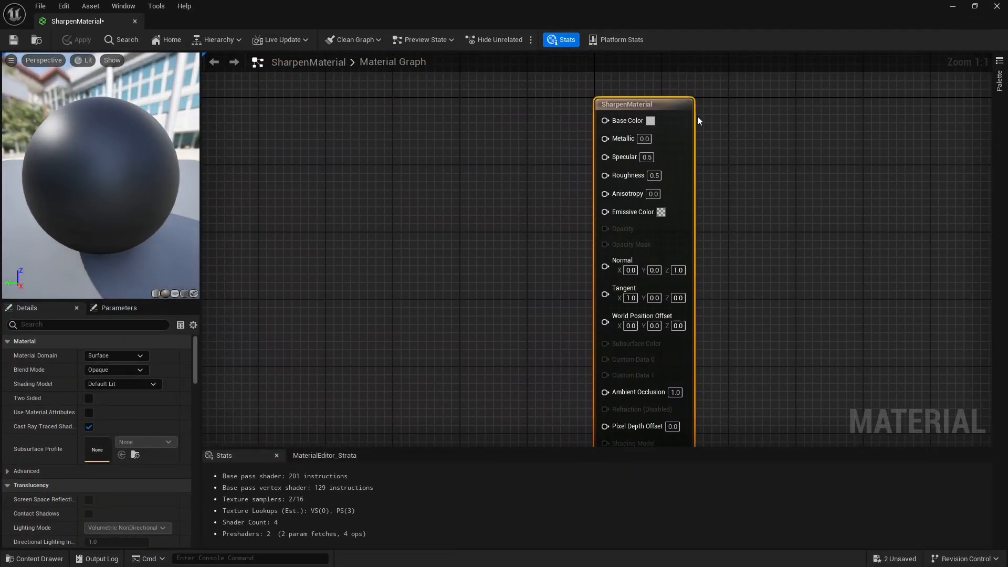
left_click(105, 357)
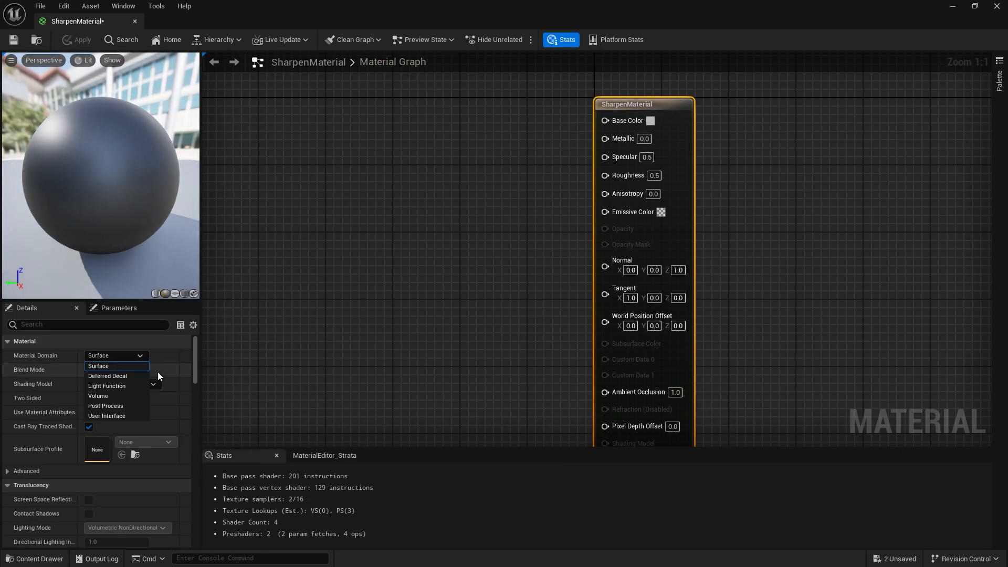
left_click(120, 406)
Paste the copied sharpen nodes, connect their final Add output to Emissive Color, and save and close the material
scroll(557, 208, "down", 6)
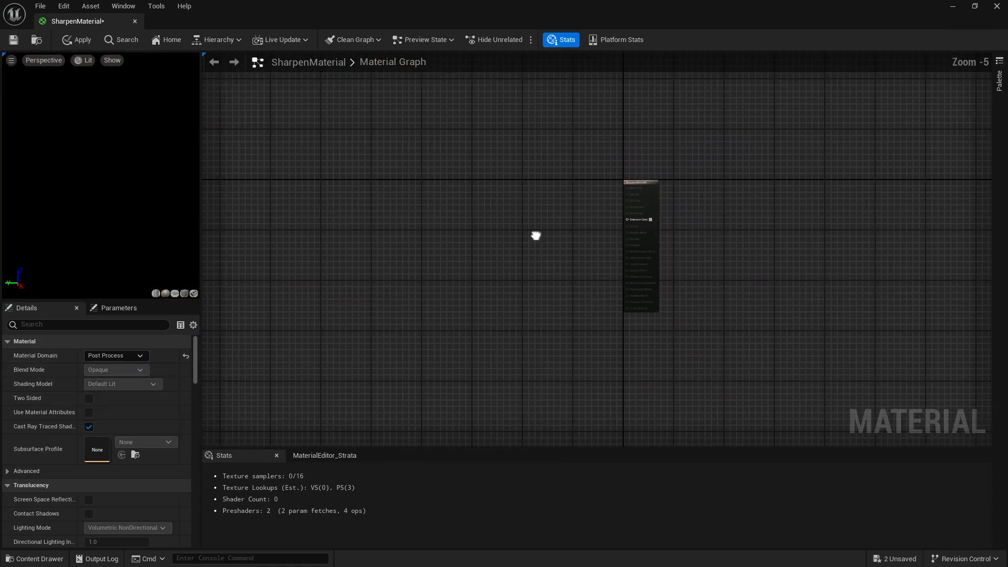
right_click_drag(339, 233, 423, 225)
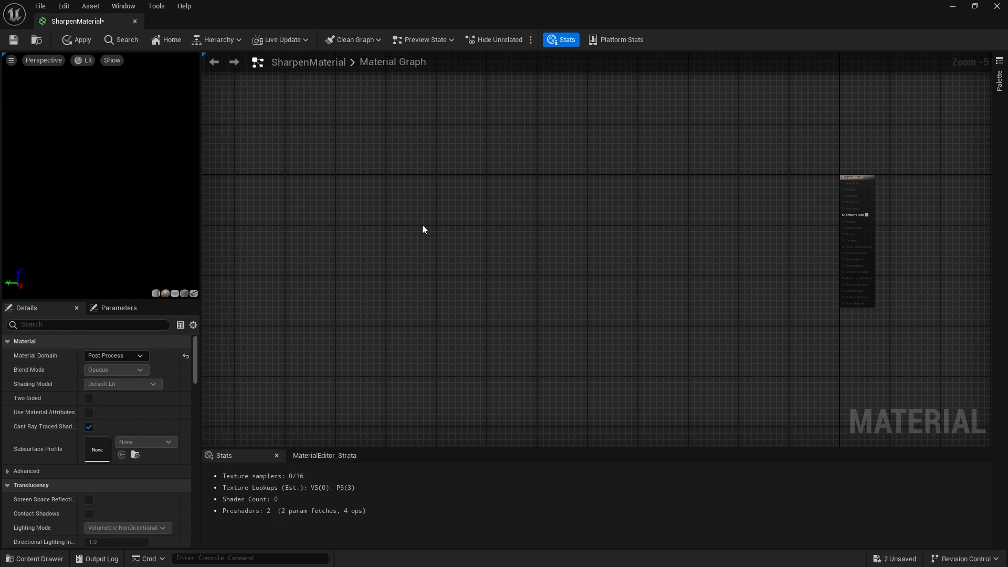
key("ctrl+v")
left_click_drag(856, 322, 844, 215)
right_click_drag(436, 288, 584, 337)
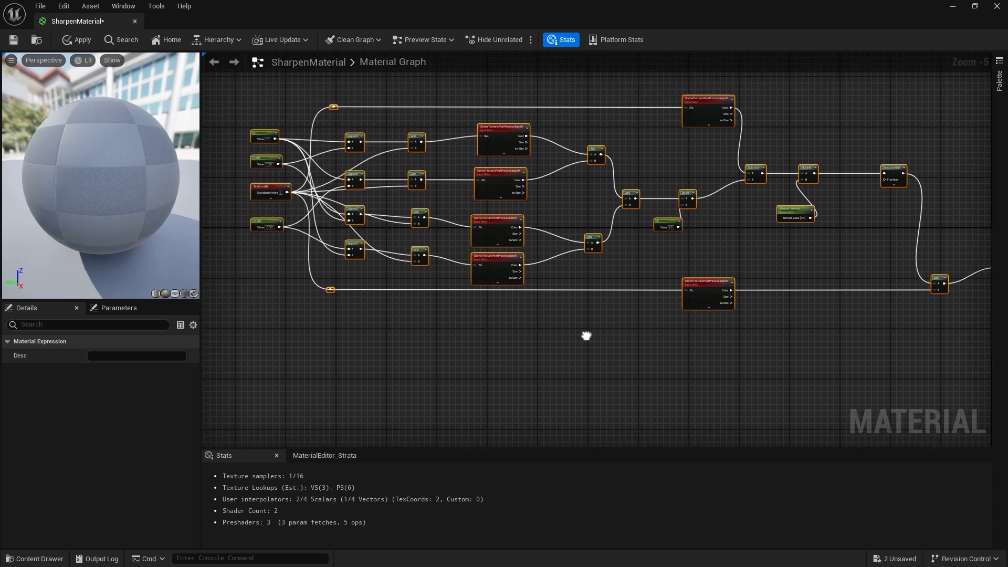
left_click(502, 363)
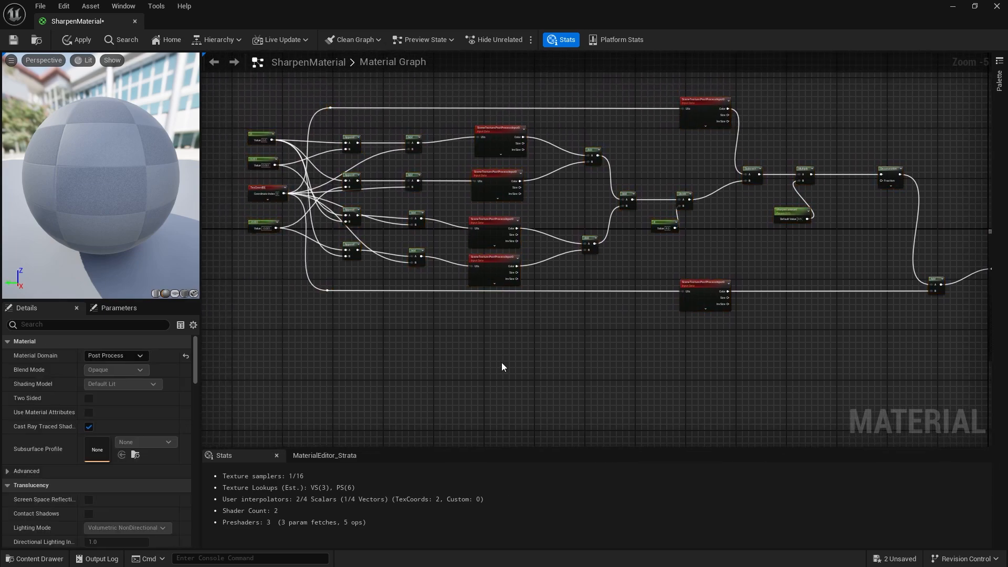
left_click(14, 40)
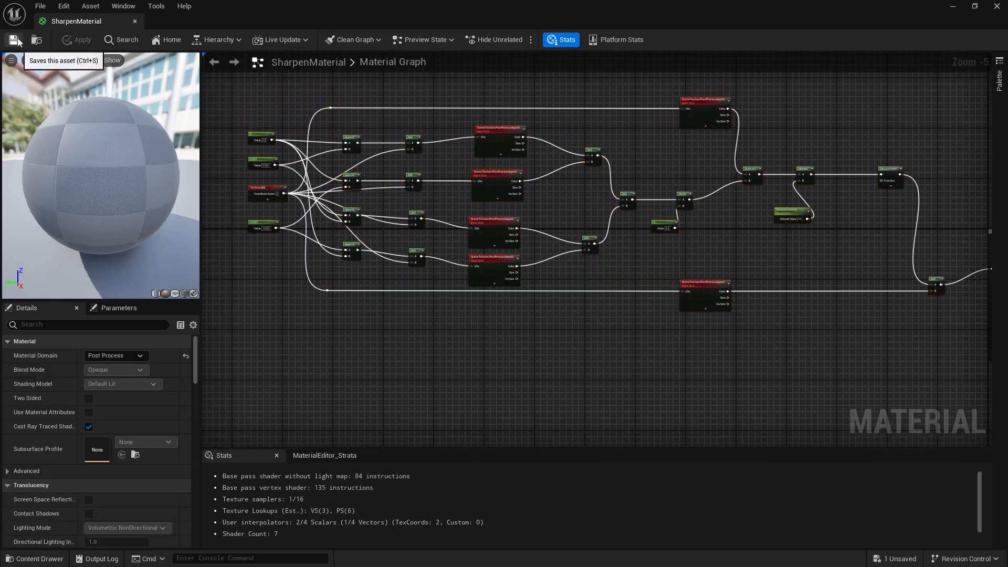
left_click(135, 21)
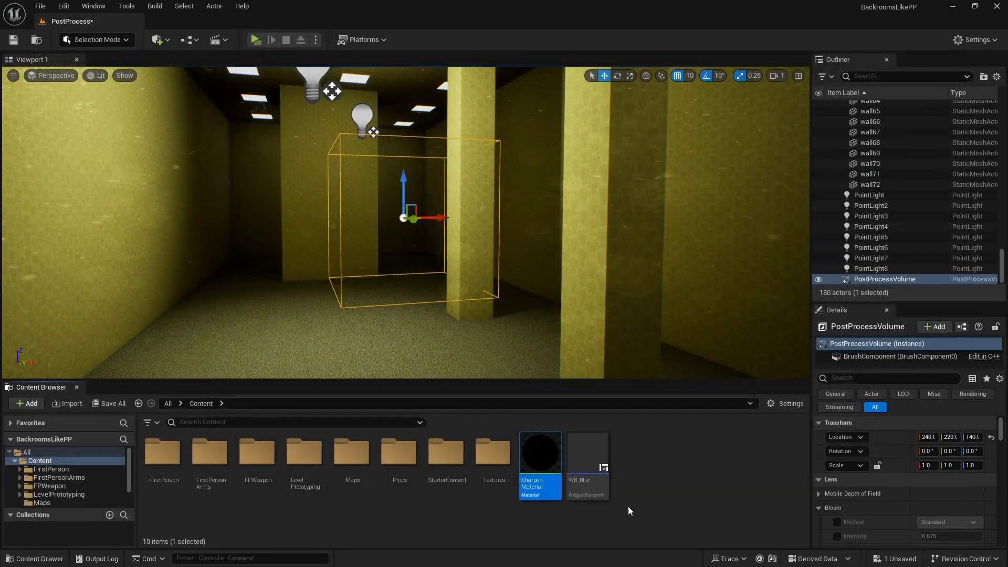
Create a material instance from SharpenMaterial, keep the name SharpenMaterial_Inst, and save it
right_click(544, 457)
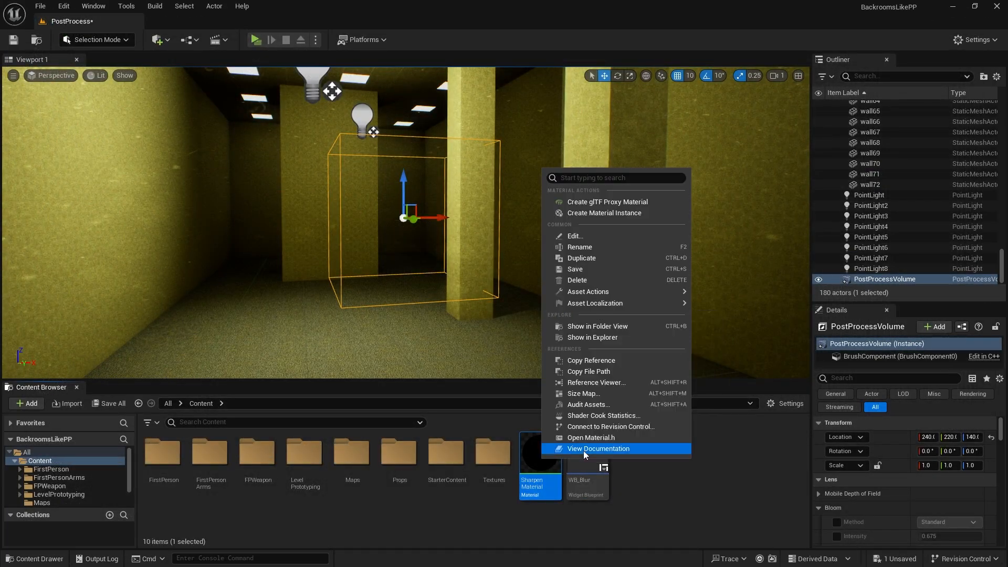
left_click(624, 213)
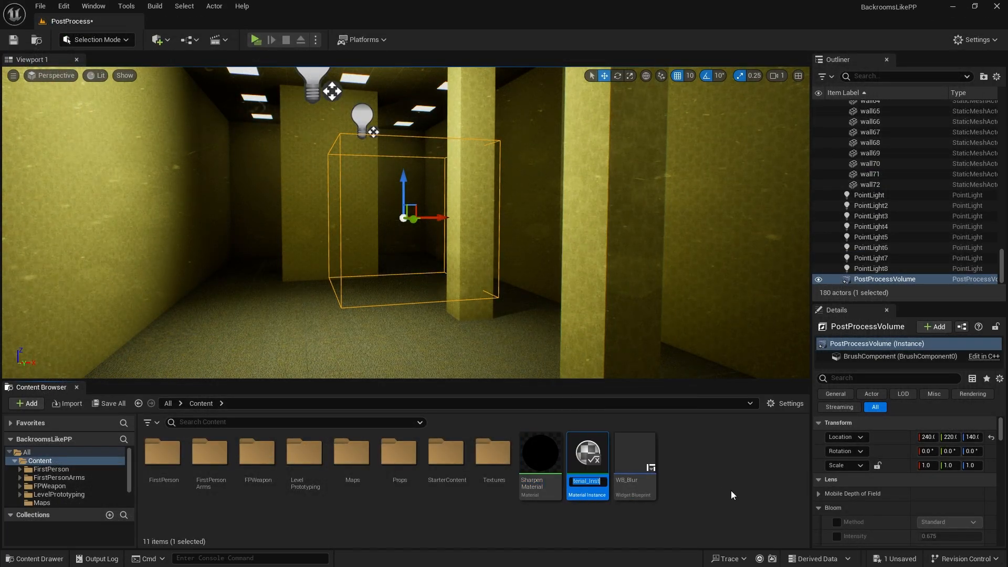
key("Return")
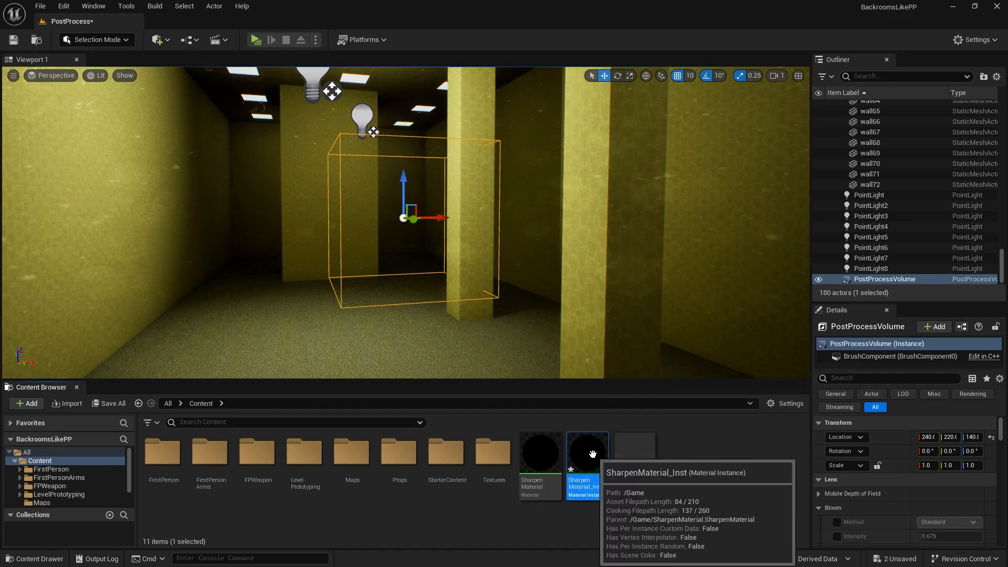
key("ctrl+s")
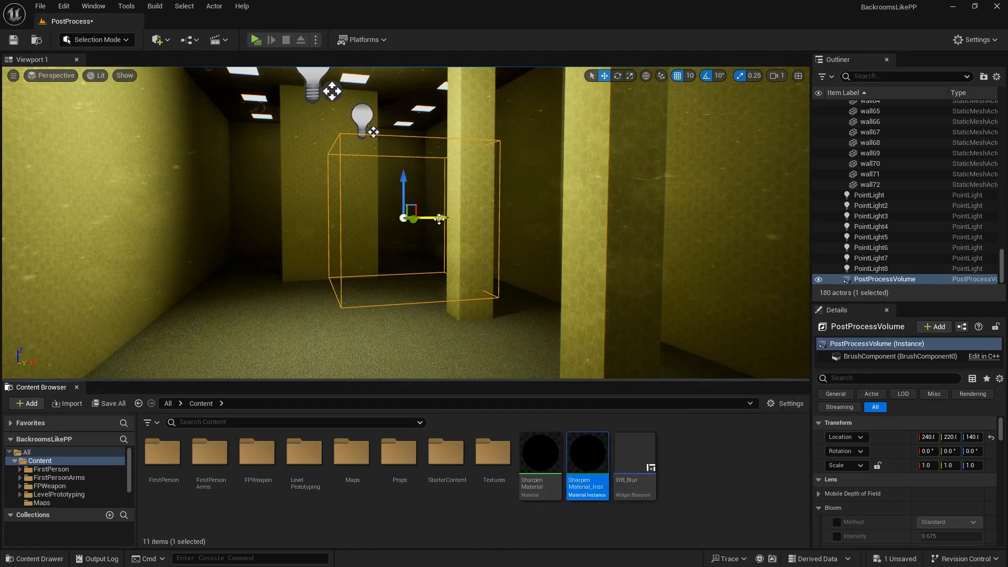
Move the PostProcessVolume to X 230 and add one element to its Post Process Materials array, choosing the entry type
left_click_drag(440, 219, 434, 219)
left_click(855, 378)
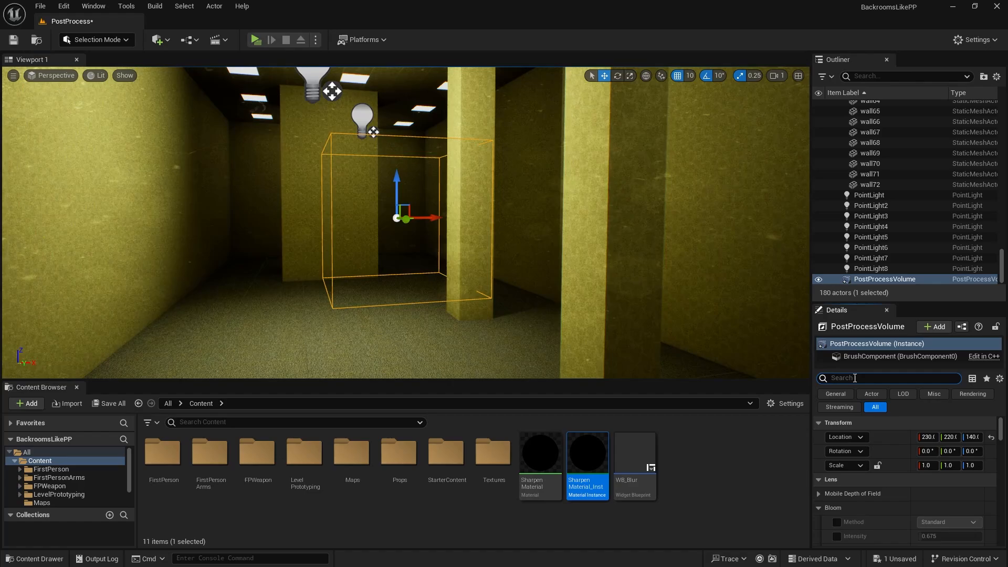
type("material")
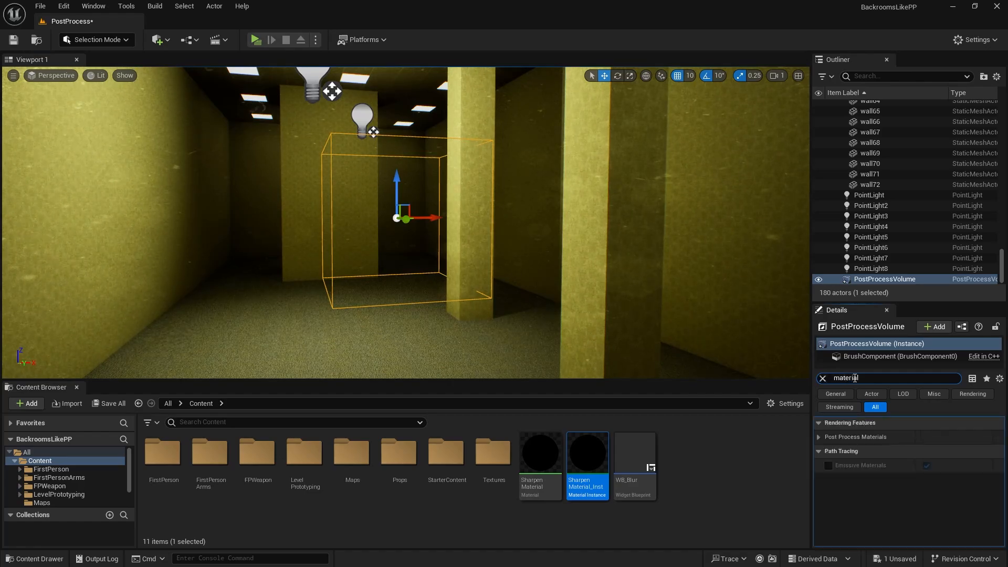
left_click(818, 437)
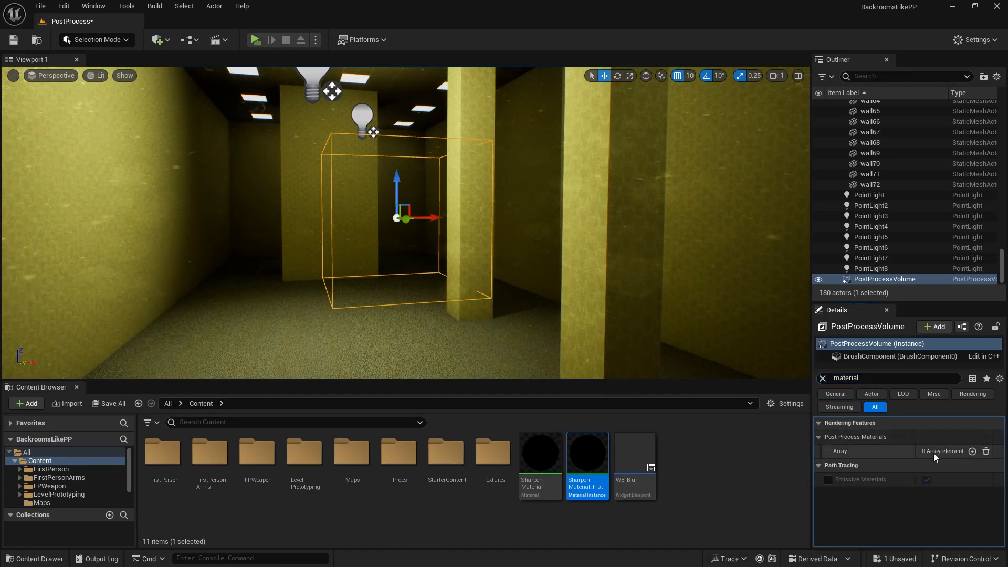
left_click(972, 452)
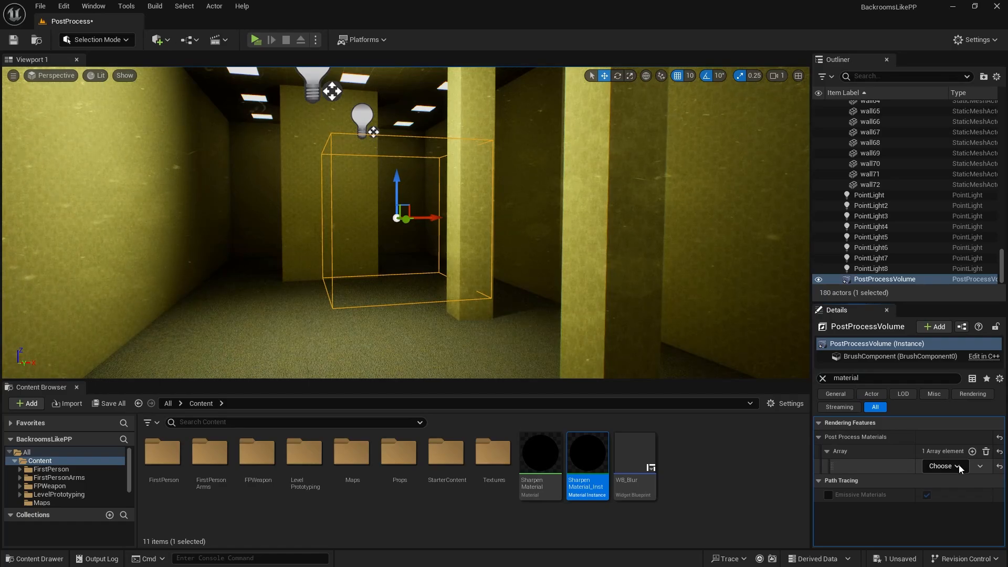
left_click(946, 483)
Open SharpenMaterial_Inst, enable the sharpen amount parameter, set it to 3, and save the instance
double_click(587, 462)
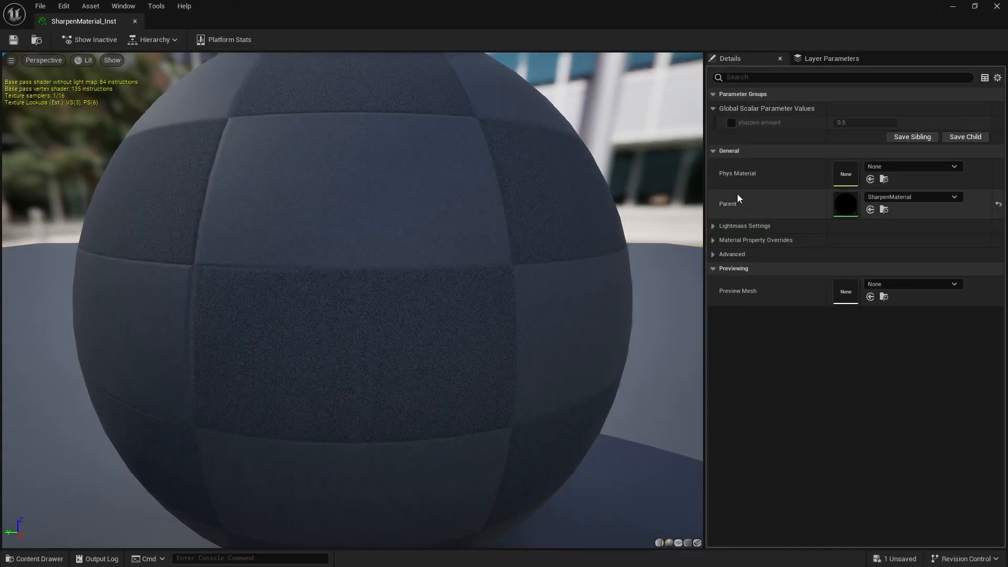
left_click(731, 122)
left_click(842, 122)
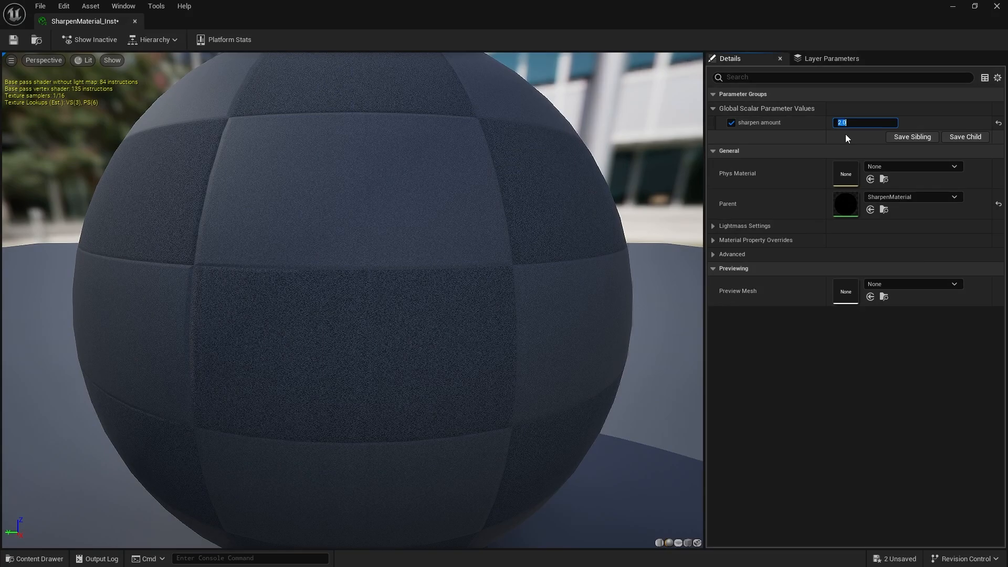
type("3")
key("Return")
left_click_drag(200, 132, 237, 148)
scroll(236, 145, "down", 5)
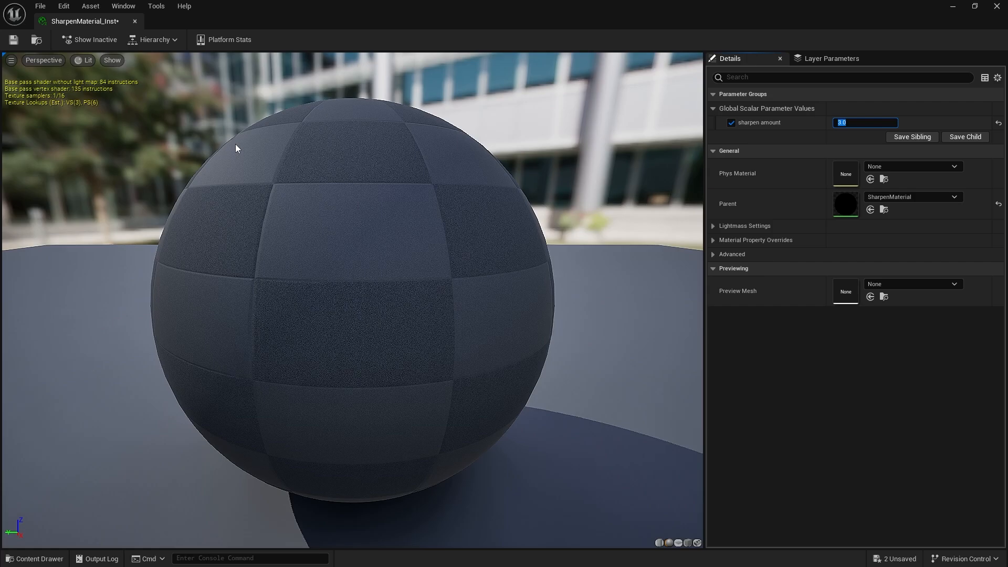
scroll(235, 146, "up", 2)
left_click(14, 39)
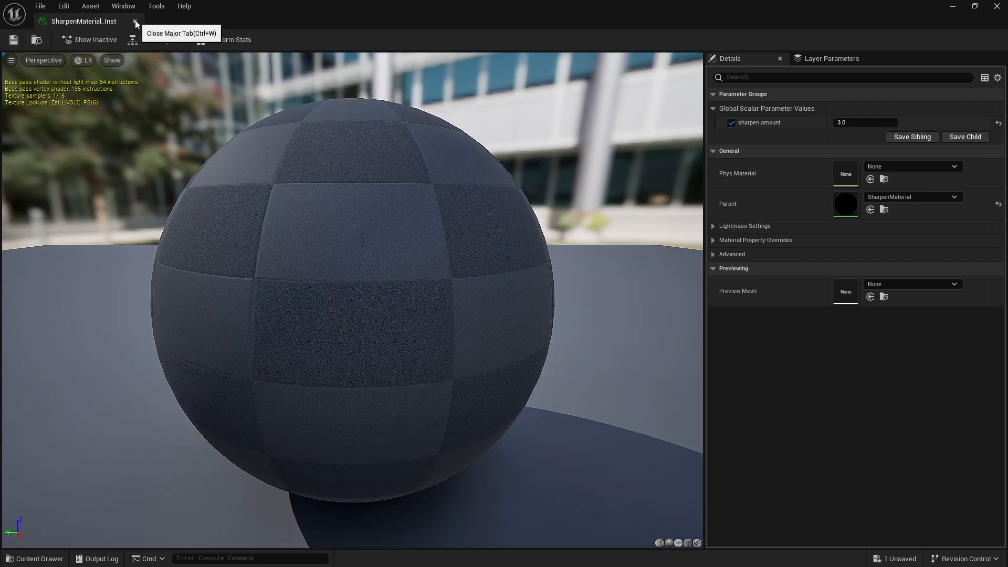
Close the sharpen material instance and create a material named FishEyeMaterial in the Content folder
left_click(136, 22)
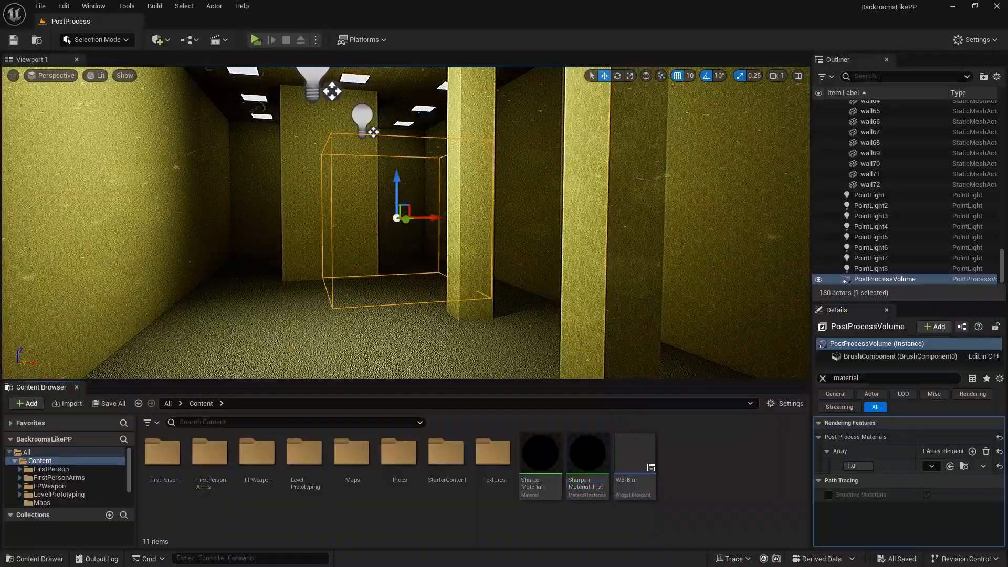
right_click(691, 494)
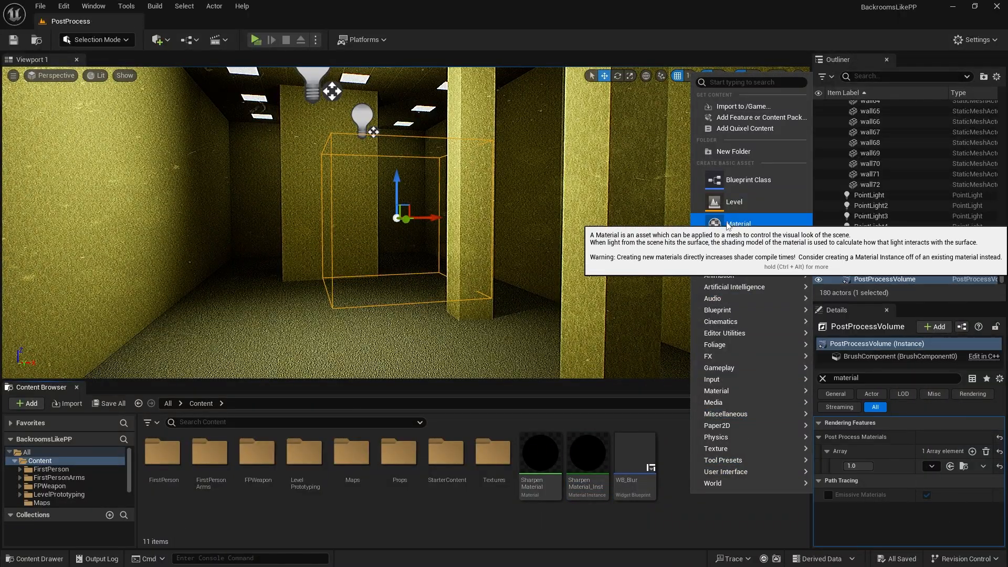
left_click(727, 220)
type("FishEye")
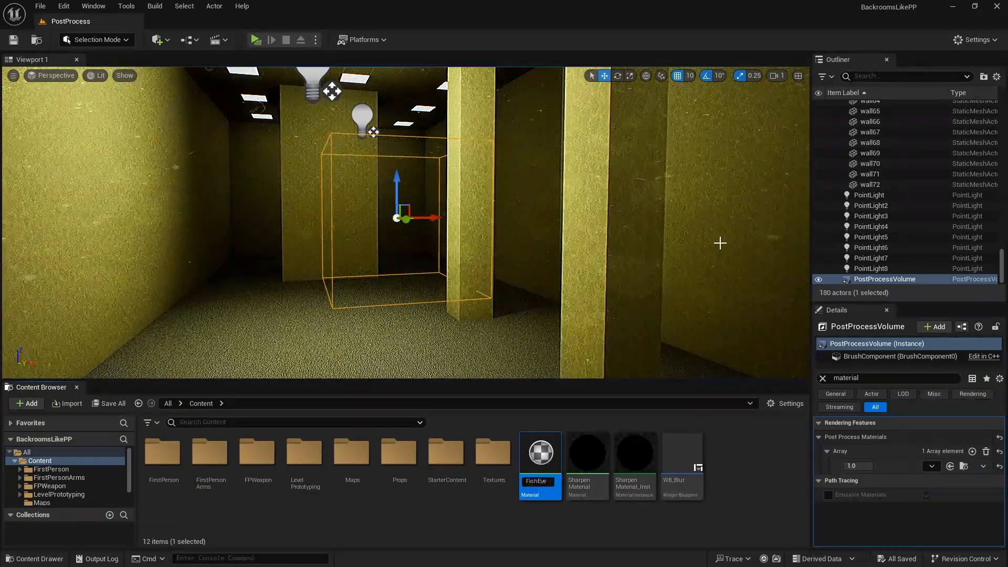
type("Material")
key("Return")
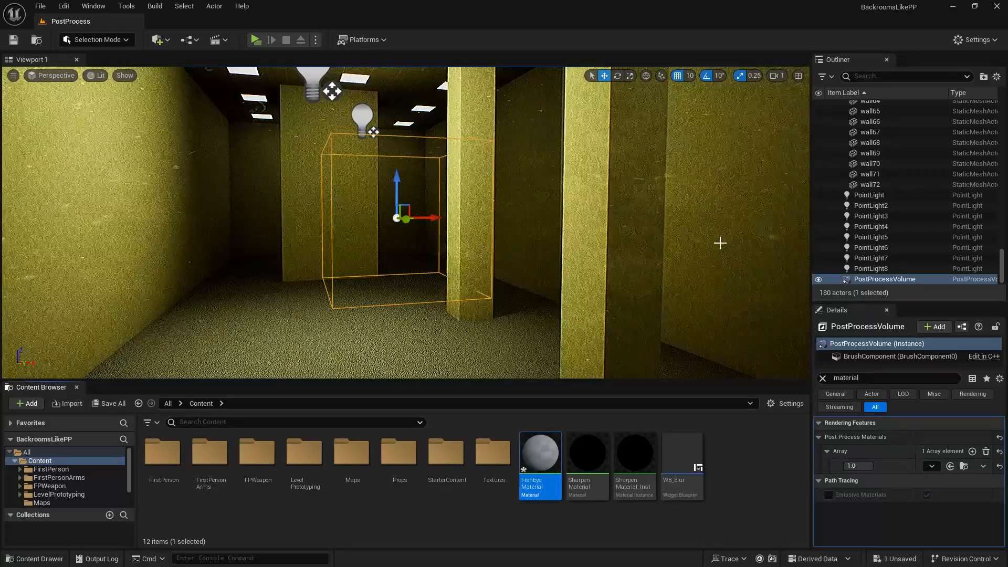
Open FishEyeMaterial and set its Material Domain to Post Process
double_click(540, 452)
right_click_drag(694, 131, 736, 159)
left_click(112, 356)
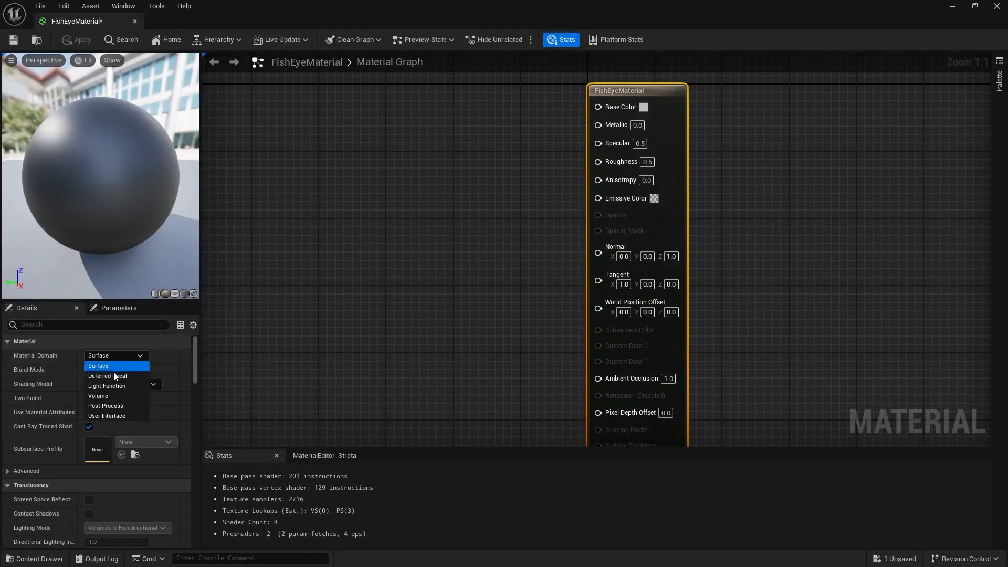
left_click(118, 409)
Add a ScreenPosition node to the FishEyeMaterial graph, well before the material's result node
scroll(551, 238, "down", 2)
right_click_drag(507, 282, 542, 266)
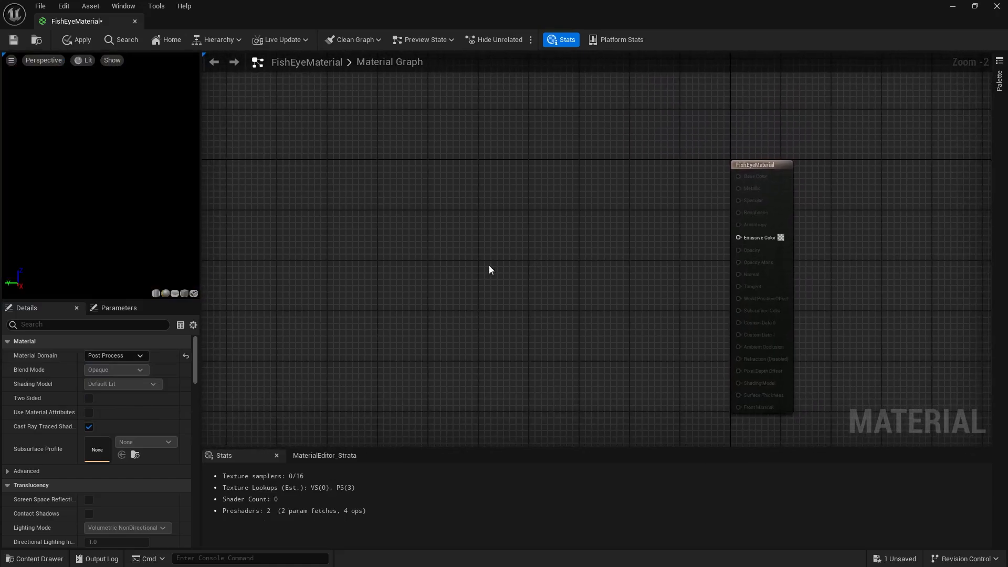
right_click(299, 203)
type("screenpos")
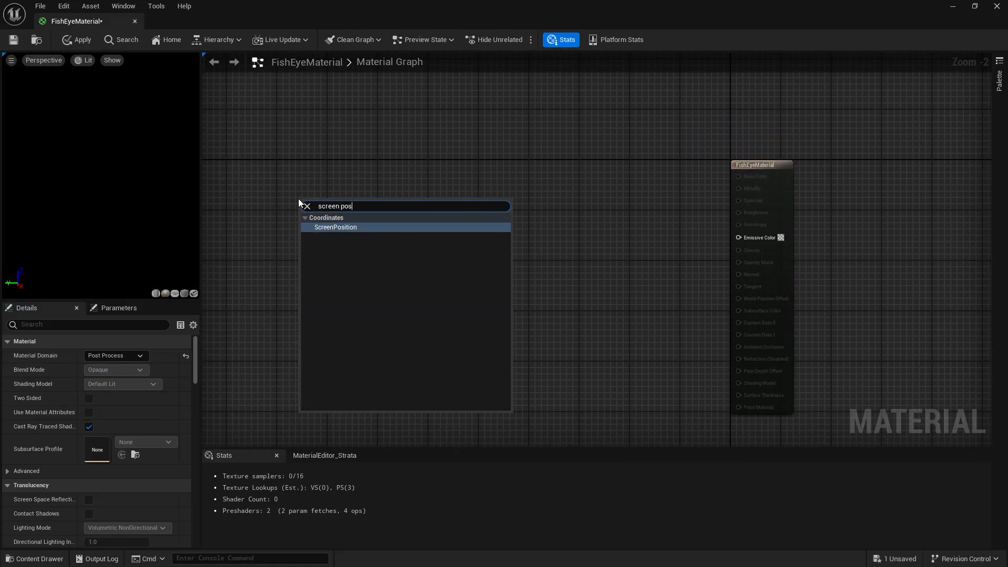
key("Return")
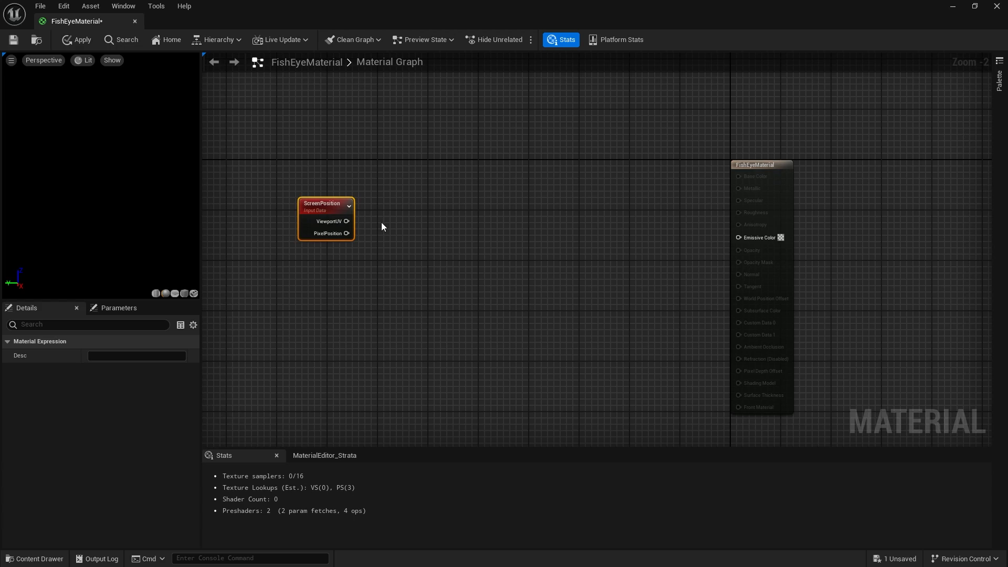
Connect ScreenPosition's ViewportUV to a new ComponentMask node using R and G, expand the mask's channels and align it with ScreenPosition
left_click_drag(347, 221, 419, 199)
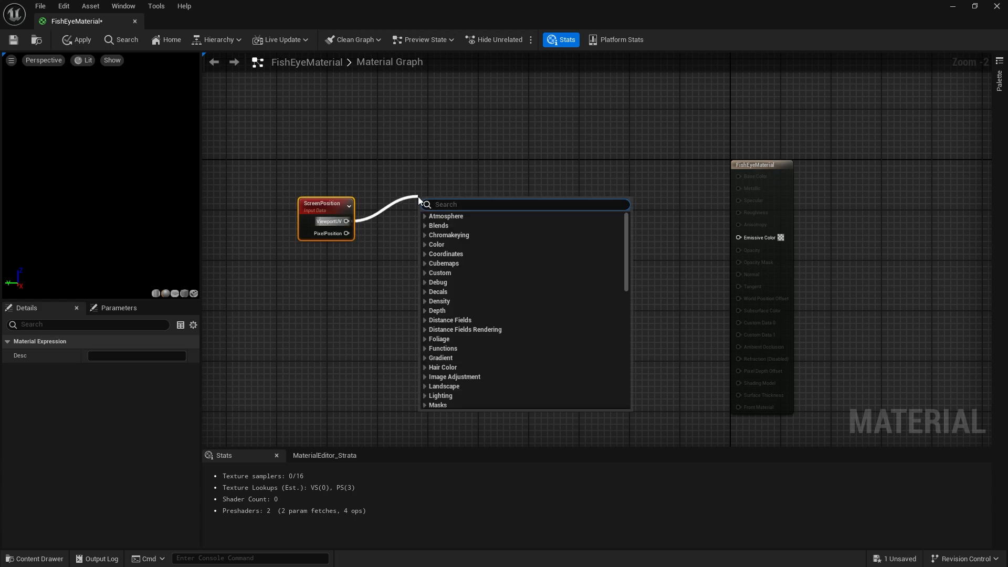
type("component mak")
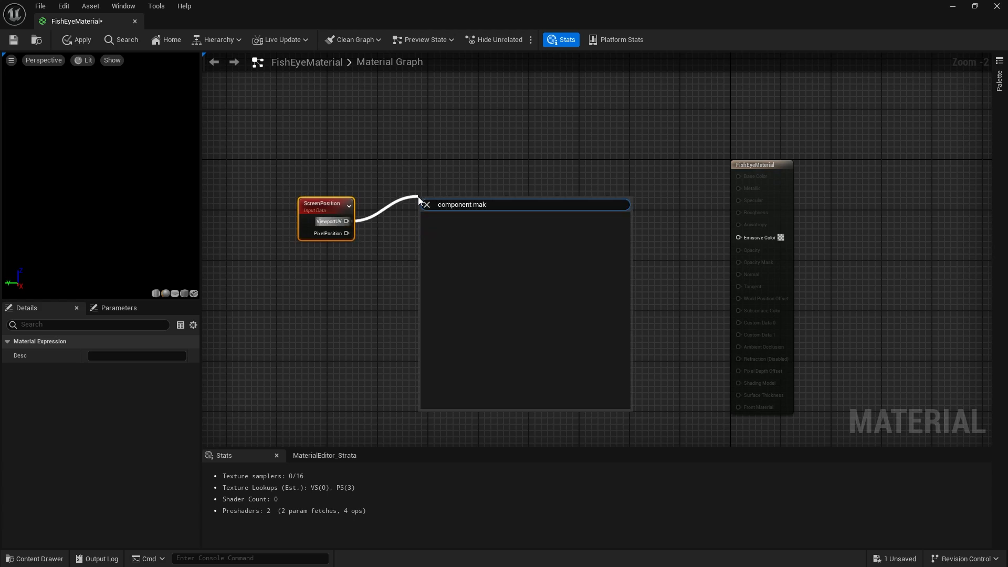
key("BackSpace")
key("BackSpace")
left_click(443, 224)
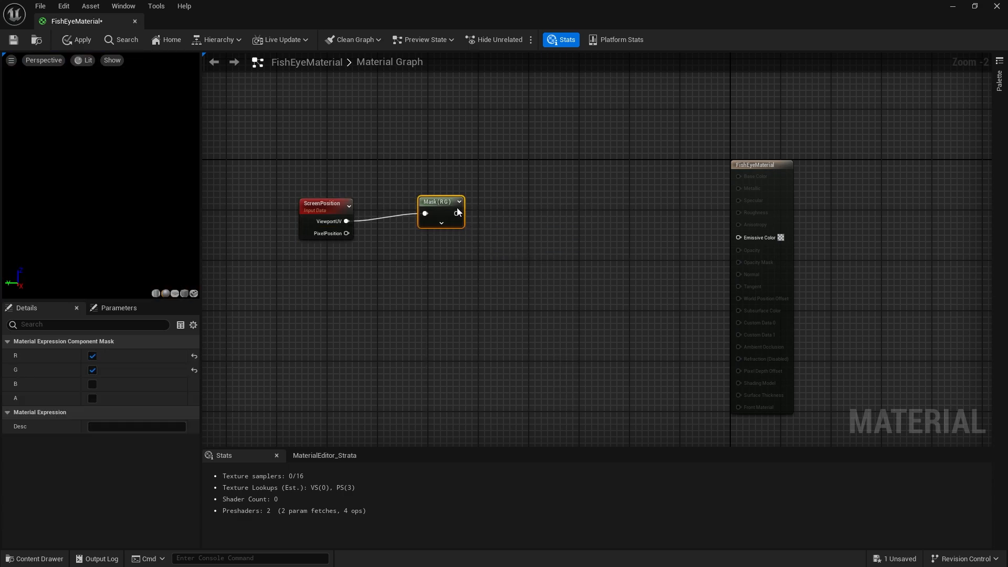
left_click(443, 223)
left_click_drag(446, 202, 430, 211)
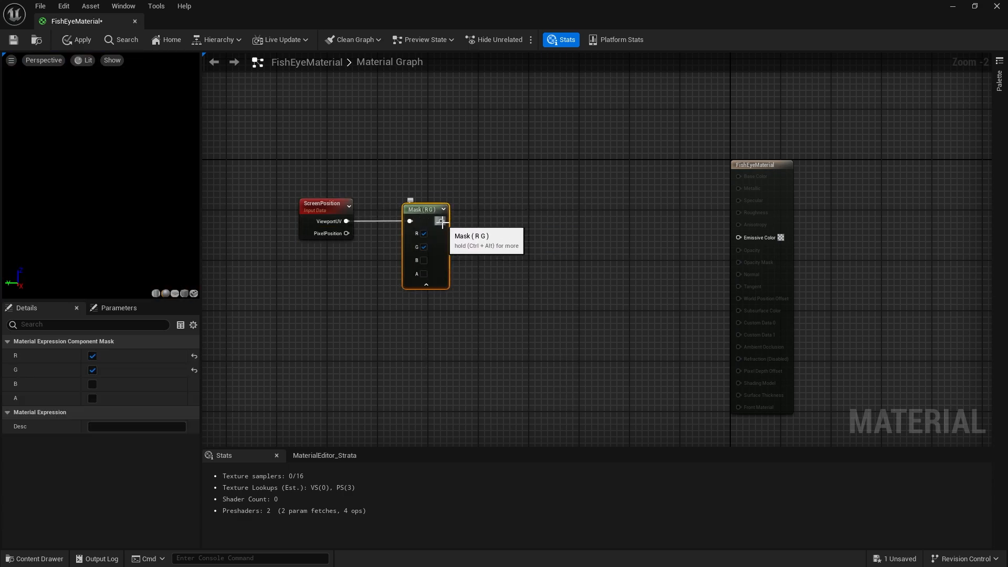
Create an Add node from the RG mask's output, feeding its A input
left_click_drag(441, 223, 541, 205)
type("add")
key("Return")
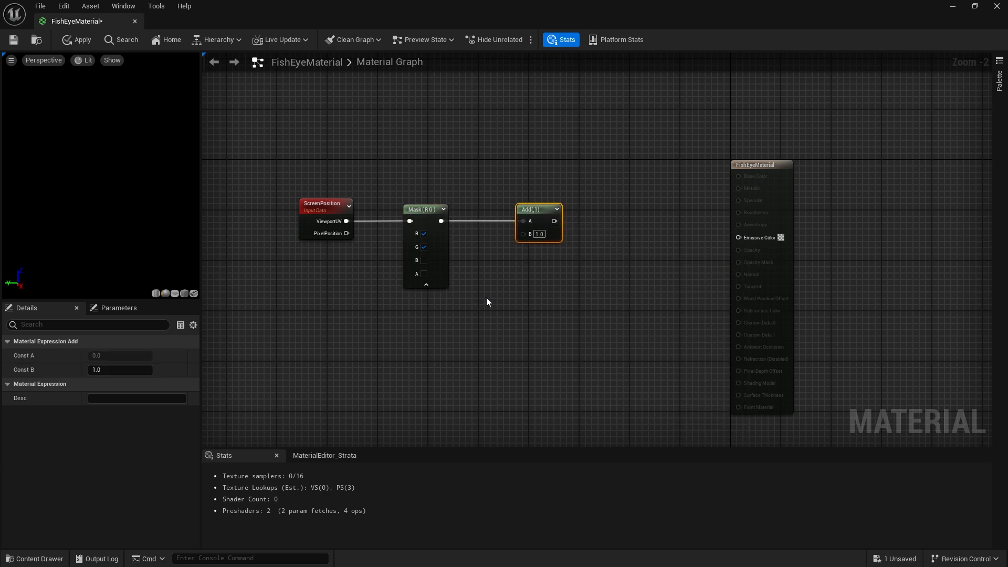
Connect a new constant of -0.5 to the Add node's B input and move the mask, constant and Add closer to ScreenPosition
left_click(486, 295)
left_click_drag(507, 290, 495, 255)
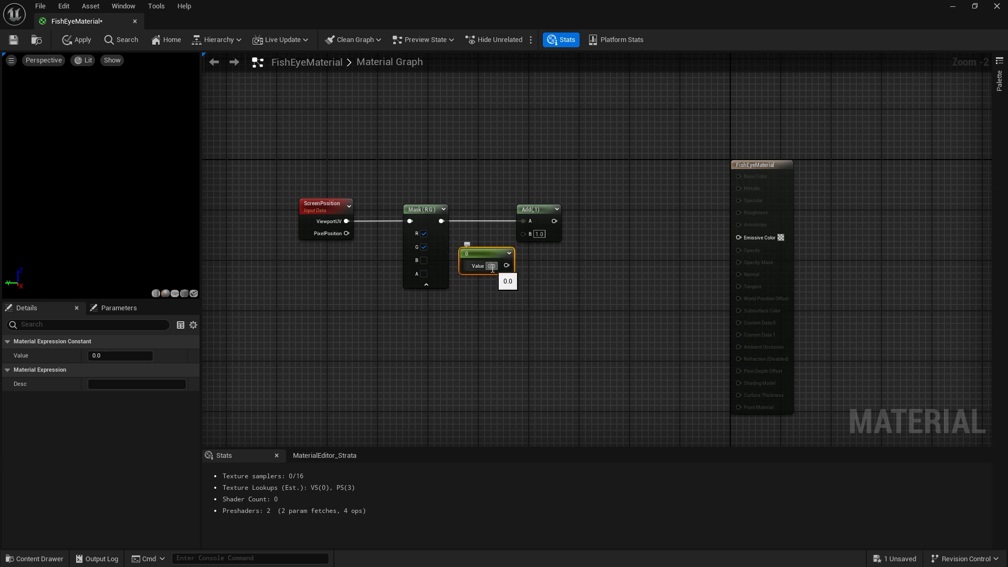
type("-0.5")
key("Return")
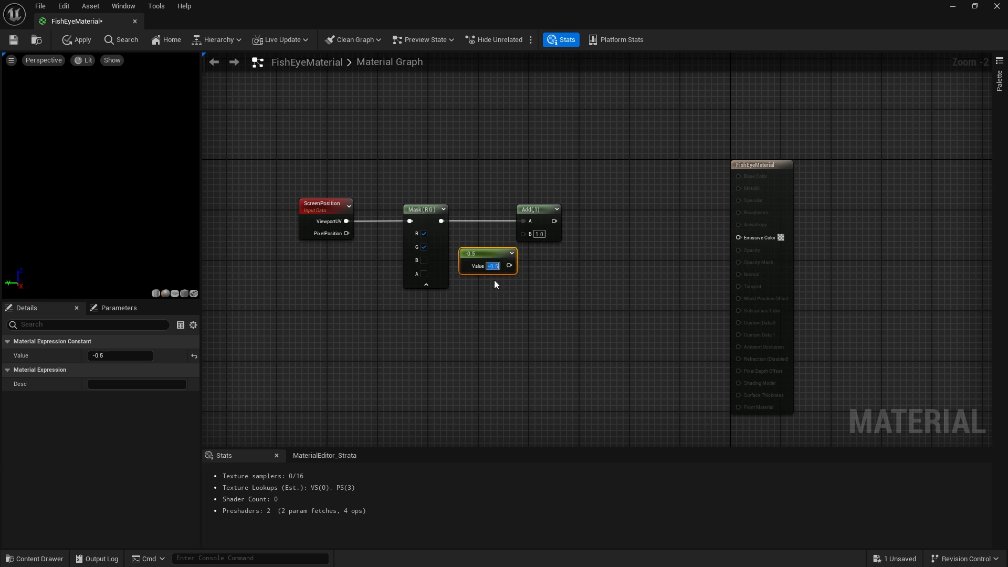
left_click_drag(508, 265, 491, 242)
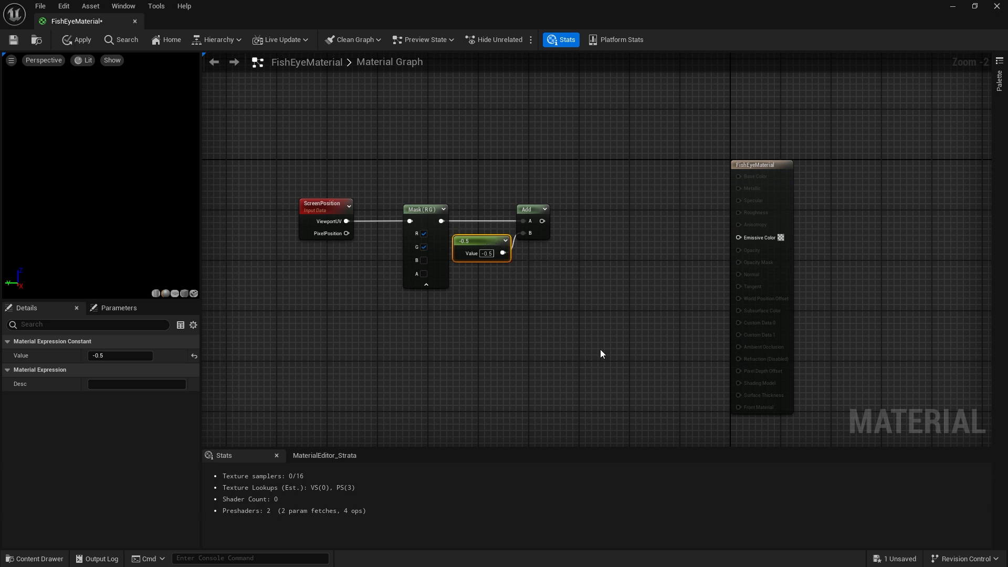
left_click_drag(567, 169, 431, 252)
left_click_drag(431, 208, 397, 210)
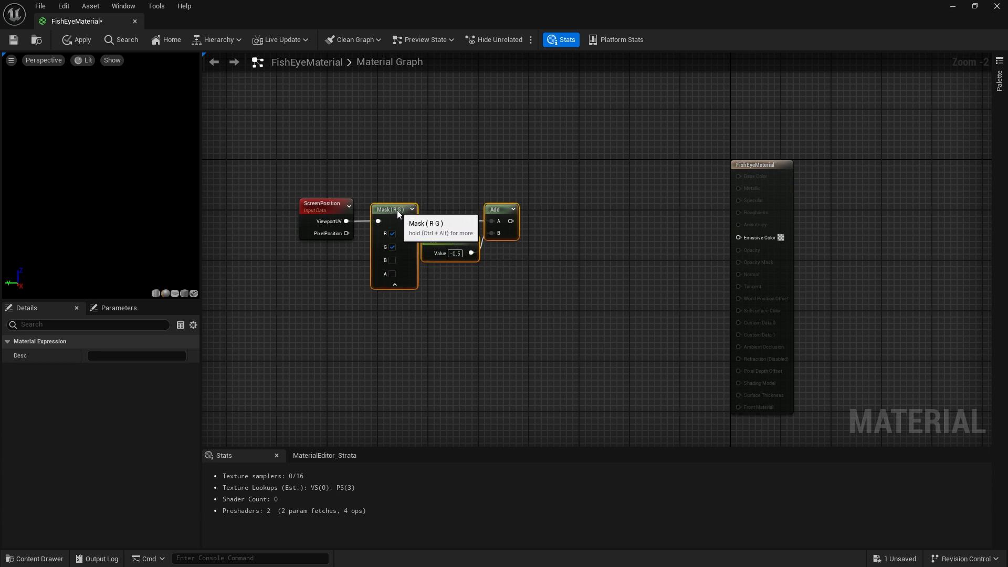
Feed the Add output into the UVs of a new RadialGradientExponential node placed below the existing nodes
right_click_drag(537, 358, 497, 287)
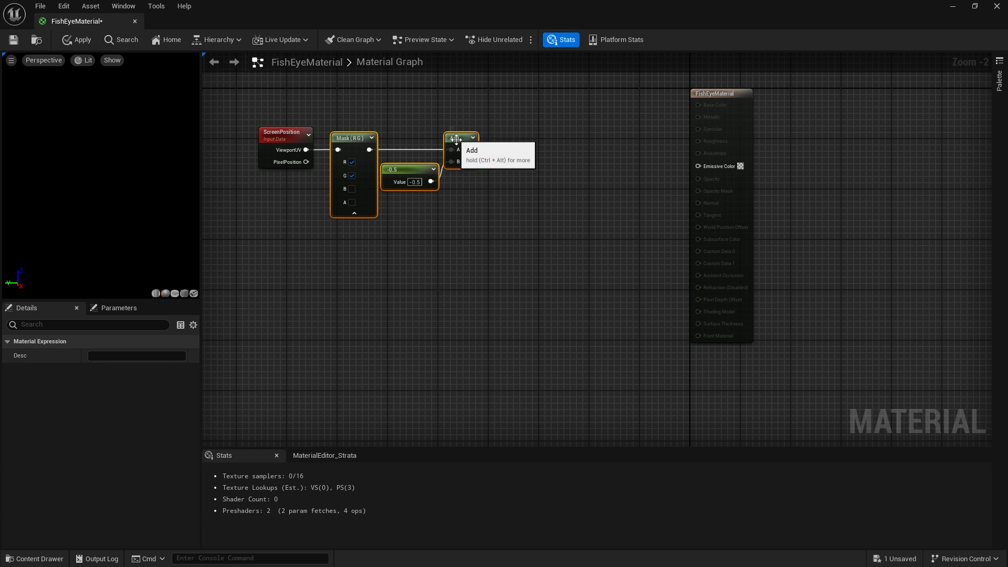
left_click_drag(470, 150, 323, 330)
type("radi")
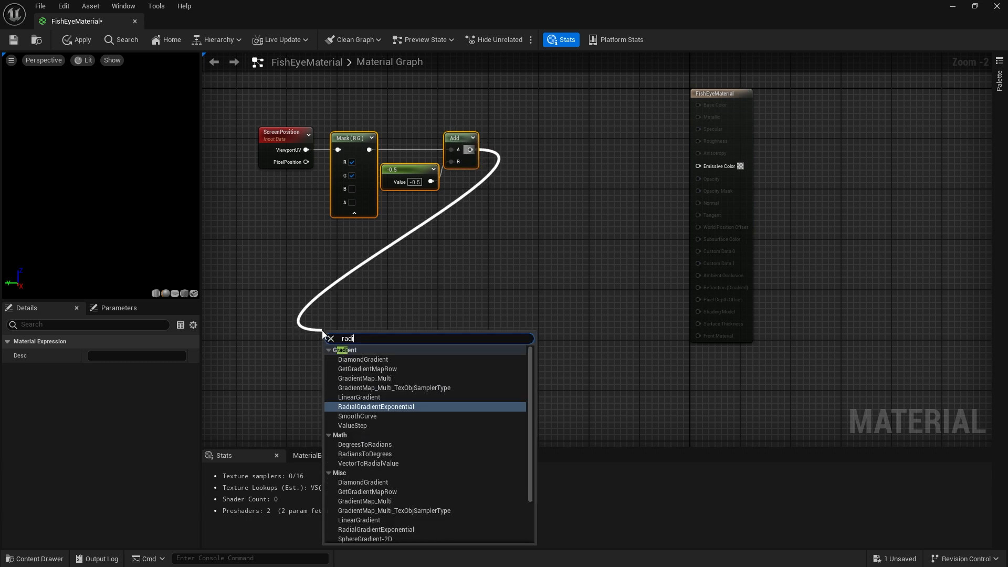
key("Return")
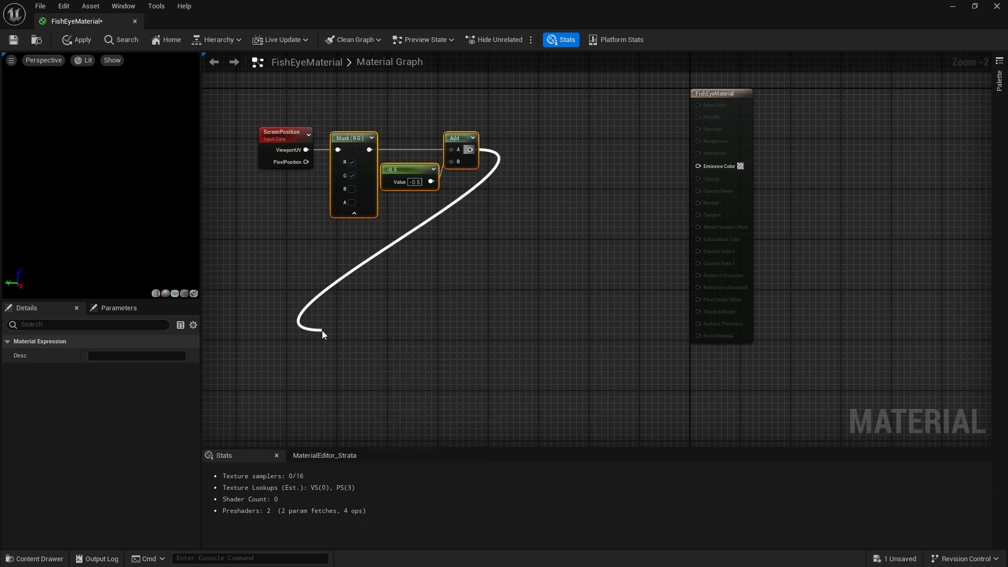
left_click_drag(346, 333, 395, 279)
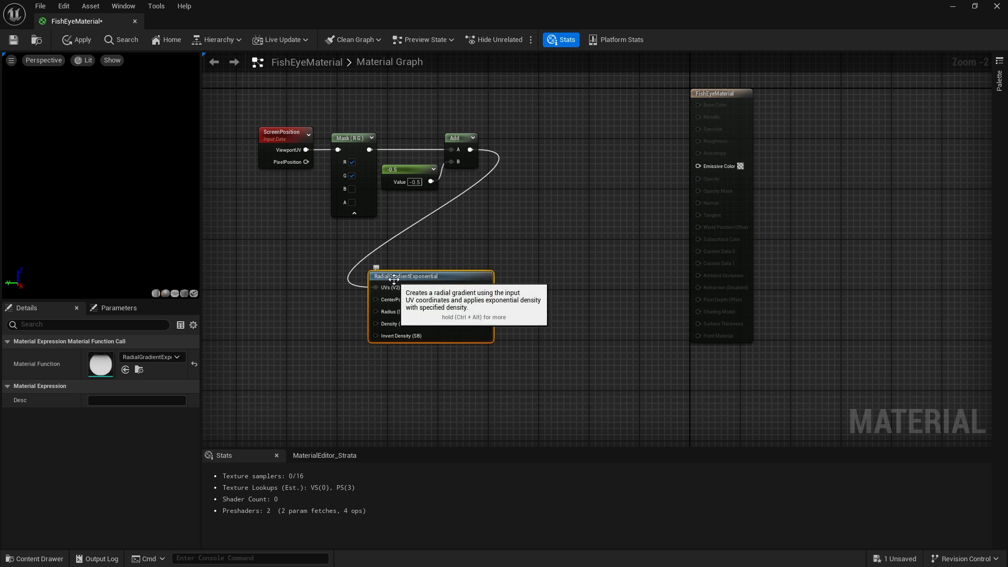
Add a constant with value 0 and connect it to the radial gradient's CenterPosition input
right_click_drag(410, 371, 527, 361)
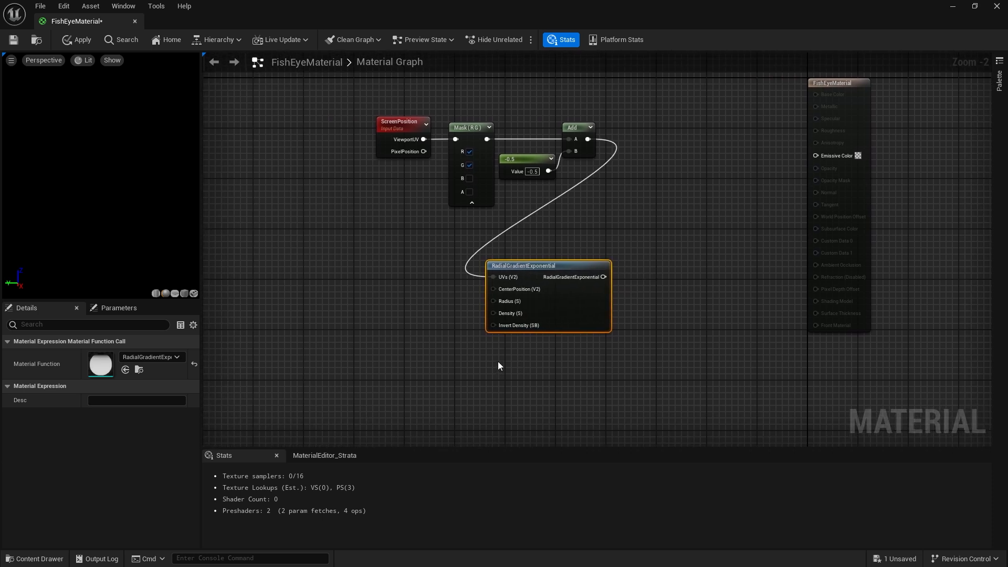
left_click(345, 291)
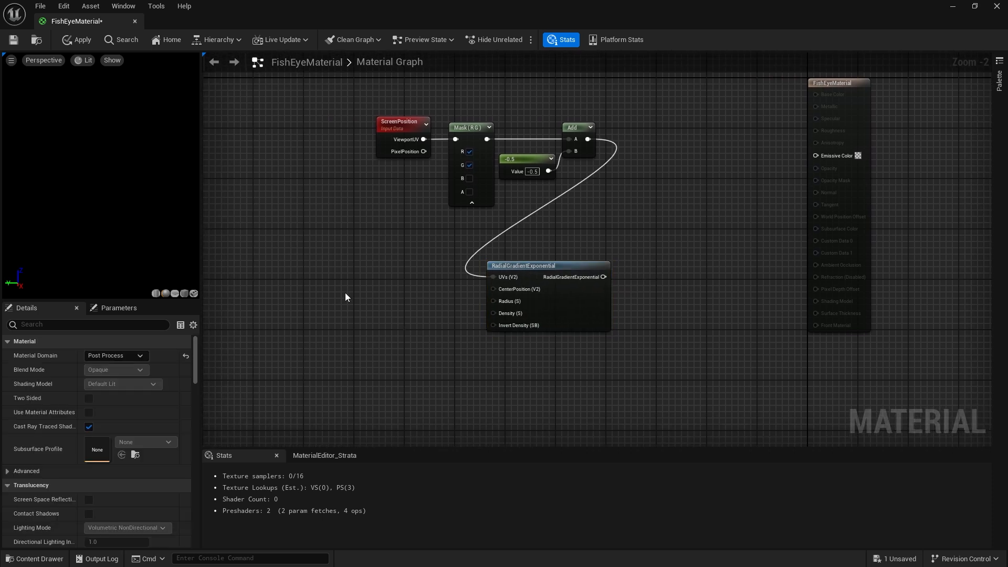
left_click(361, 288)
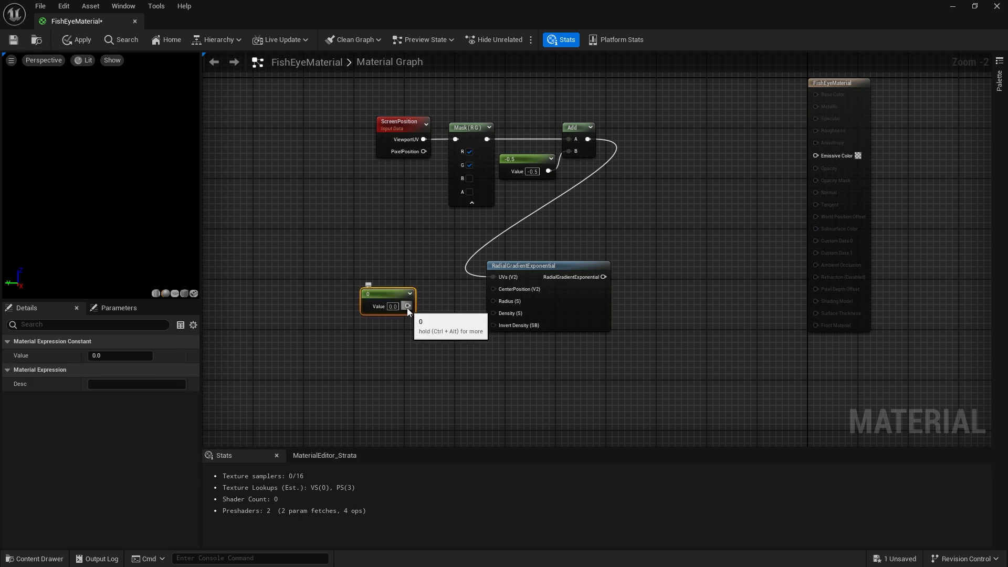
left_click(393, 306)
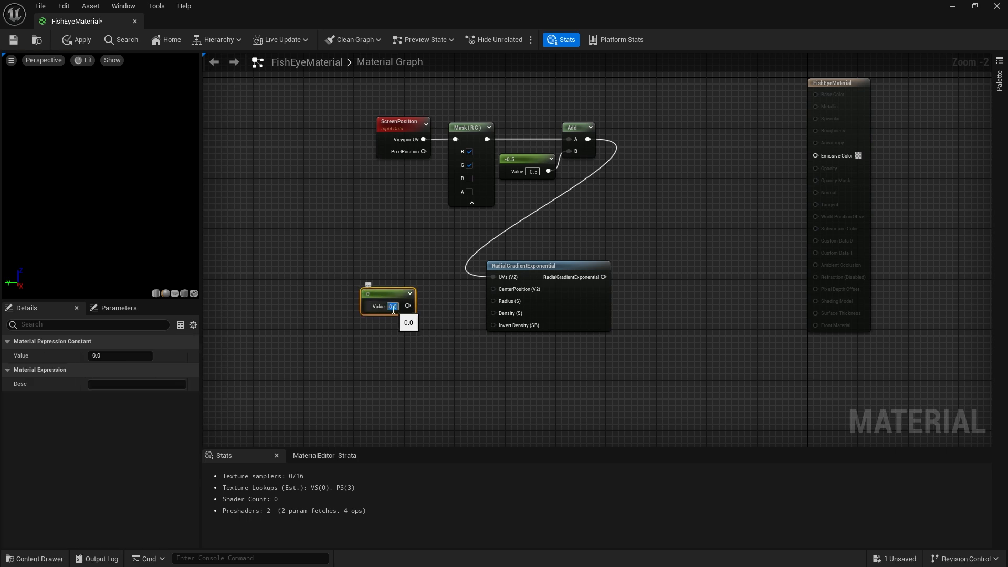
left_click_drag(408, 306, 493, 290)
left_click_drag(385, 295, 410, 286)
Add a scalar parameter named AreaRadius with default value 1 and connect it to the radial gradient's Radius input
right_click(403, 357)
type("scalar")
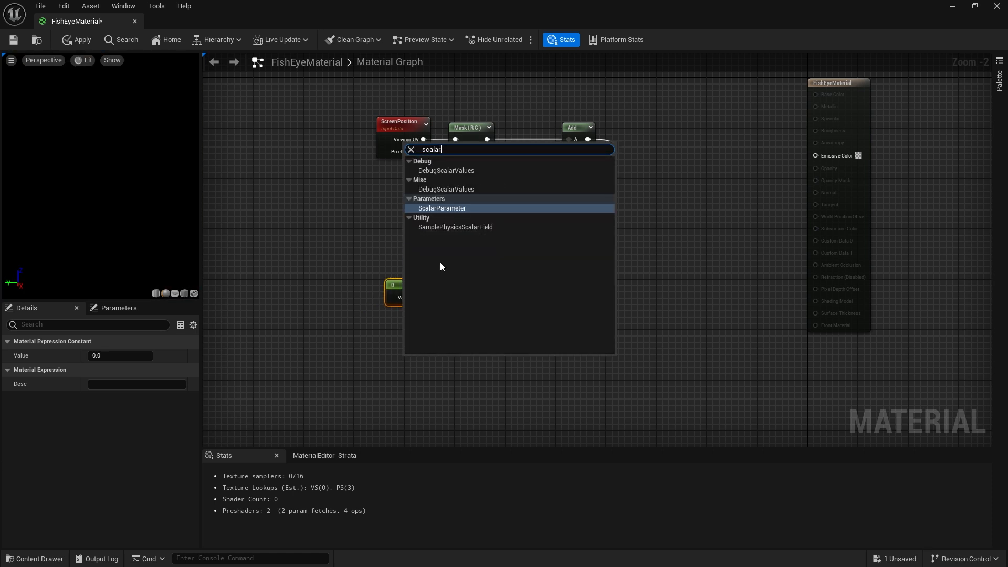
left_click(449, 208)
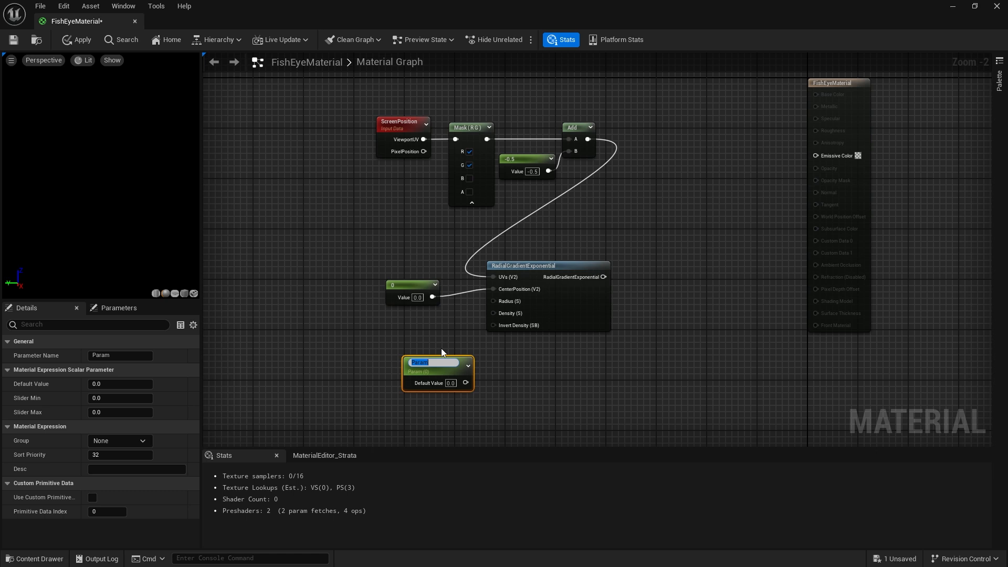
type("AreaRadius")
key("Return")
left_click_drag(444, 363, 494, 301)
type("1")
left_click(420, 359)
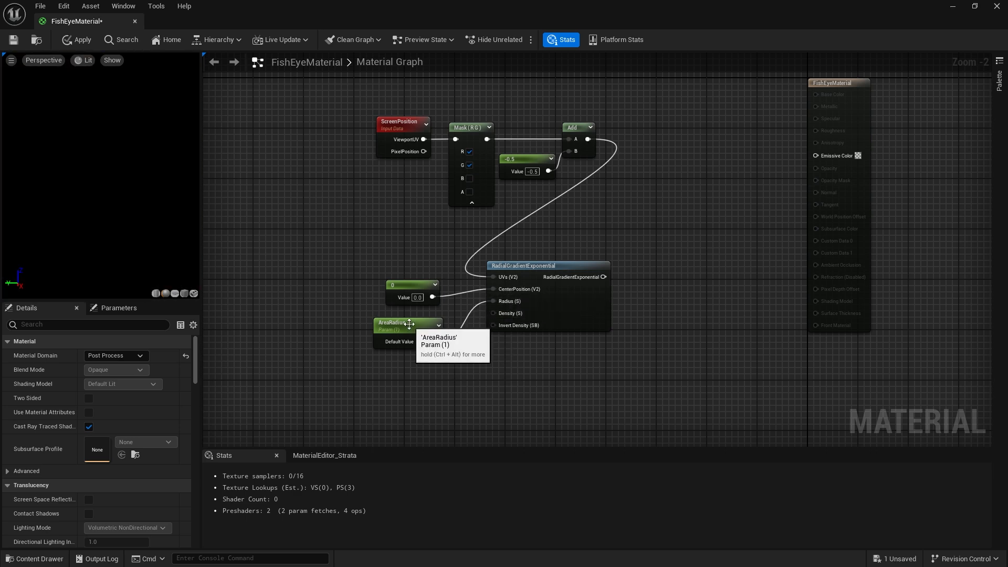
Add a scalar parameter named AreaFallOff with default value 1 and connect it to the radial gradient's Density input
left_click(419, 386)
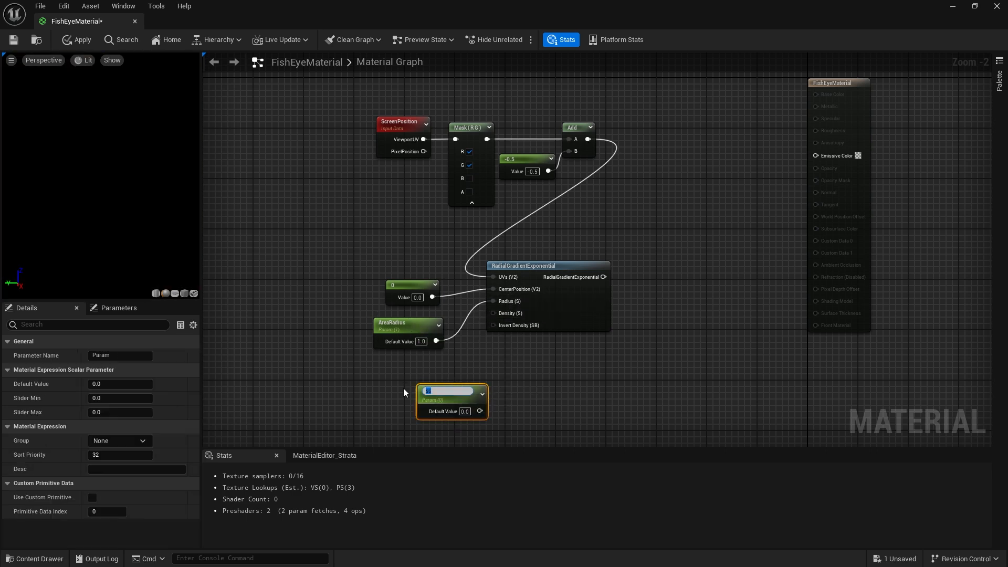
type("AreaFallOff")
key("Return")
left_click(465, 409)
type("1")
key("Return")
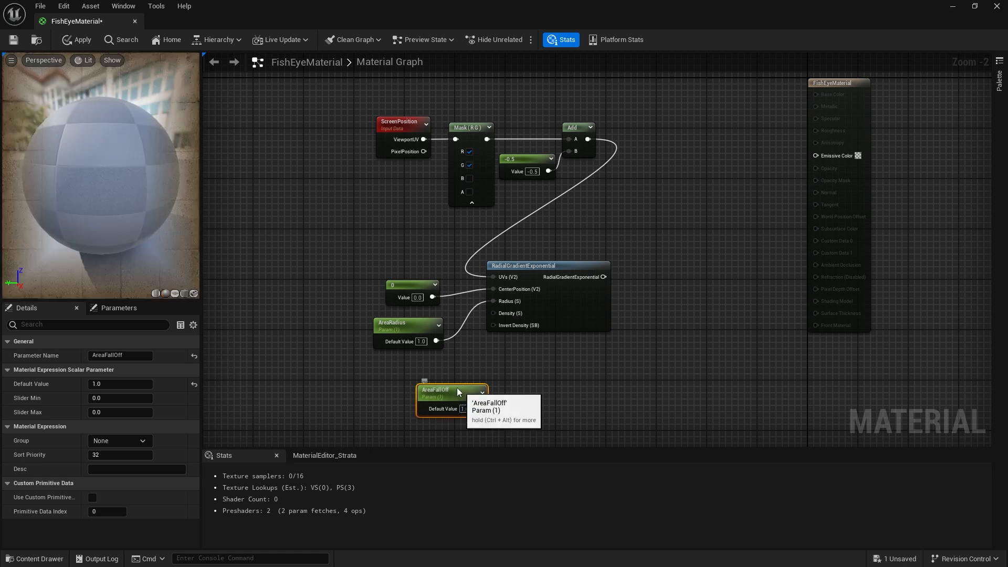
left_click_drag(457, 388, 493, 313)
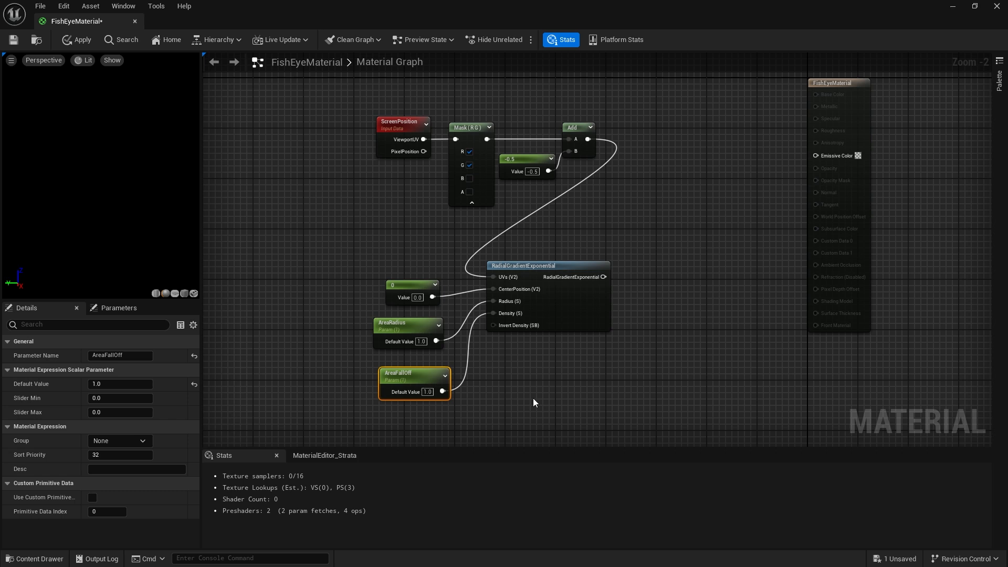
Connect the RadialGradientExponential output to a new OneMinus (1-x) node placed beside it
right_click_drag(531, 388, 475, 341)
right_click_drag(567, 346, 515, 382)
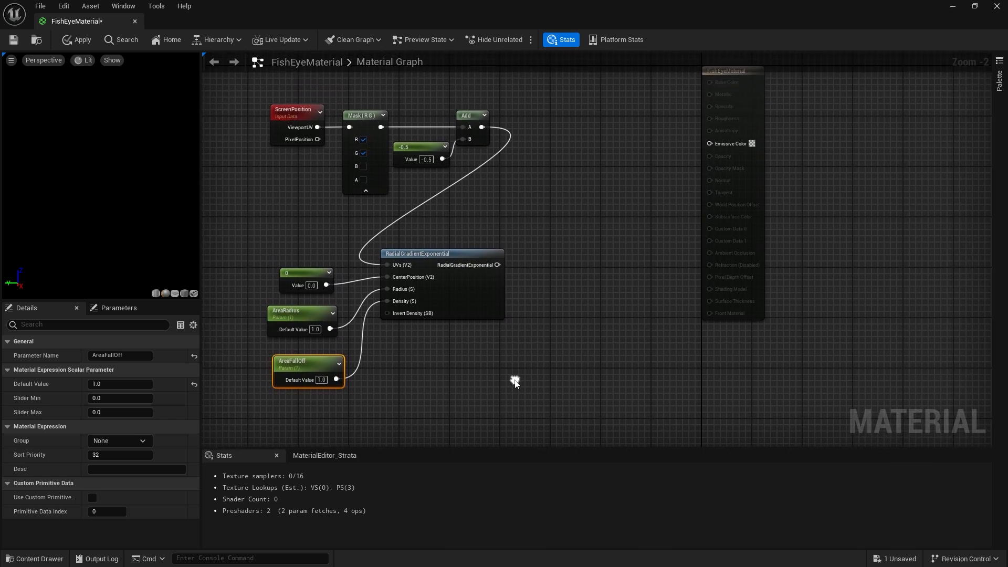
left_click_drag(497, 264, 543, 266)
type("1-x")
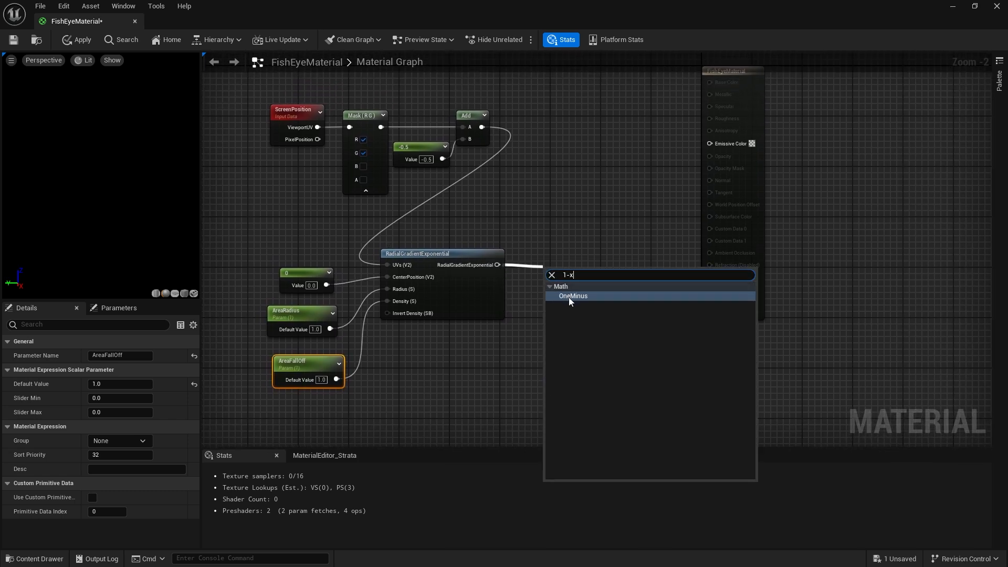
left_click(572, 296)
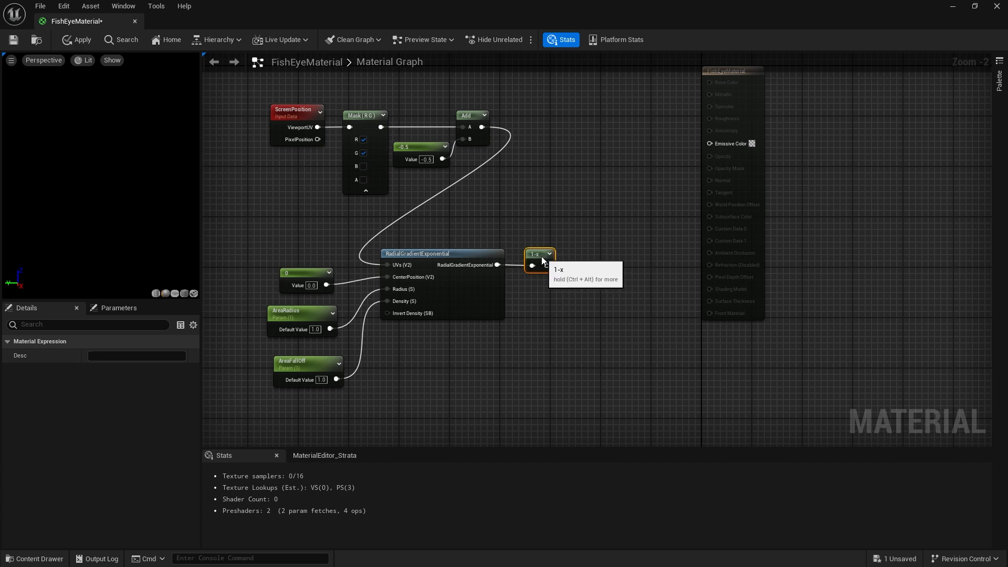
right_click_drag(574, 362, 502, 360)
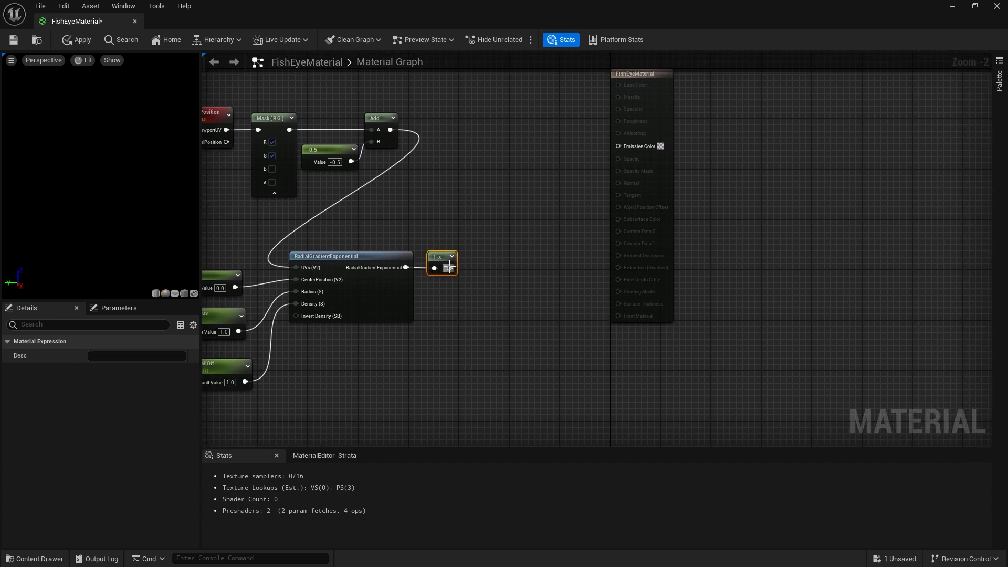
Add a static switch parameter named Invert, with OneMinus feeding True and the rerouted radial gradient output feeding False
left_click_drag(449, 268, 507, 258)
type("switch")
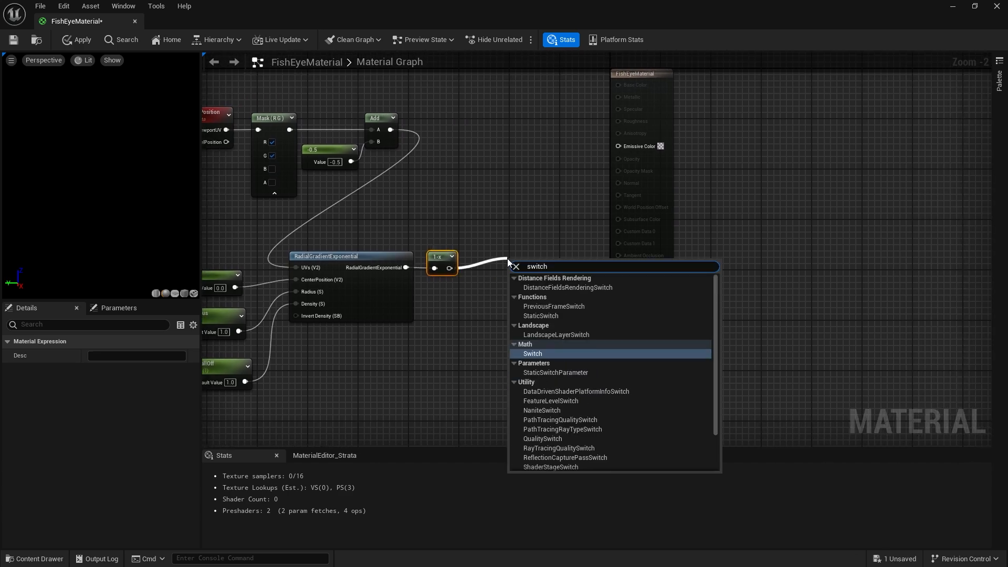
type(" para")
left_click(556, 287)
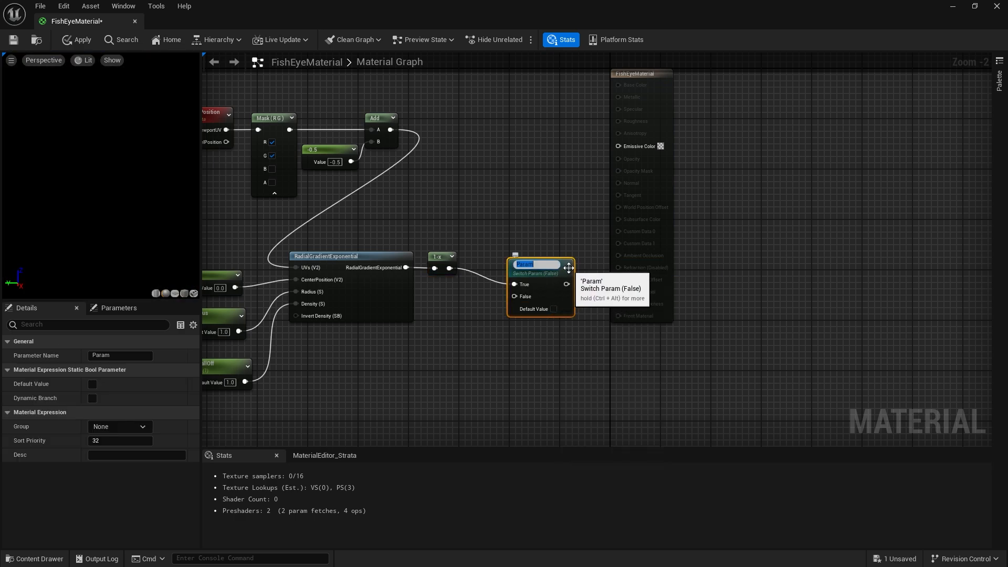
key("BackSpace")
type("Invert")
key("Return")
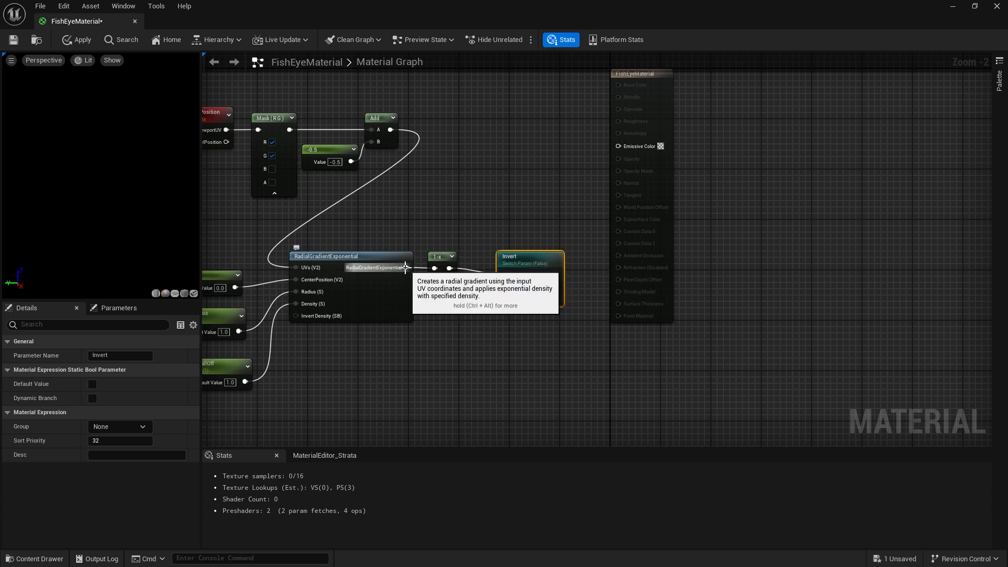
left_click_drag(406, 268, 445, 286)
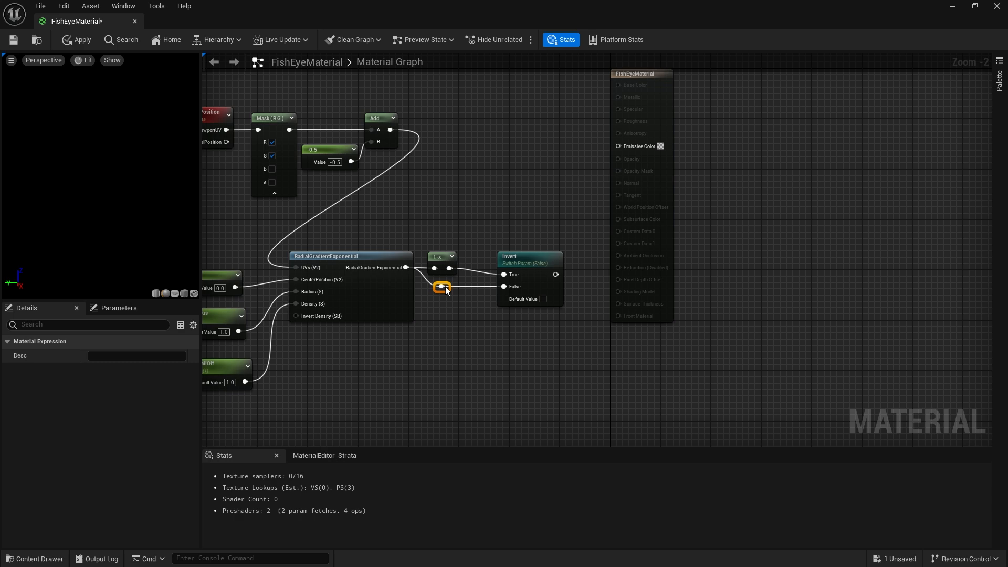
left_click_drag(533, 258, 513, 251)
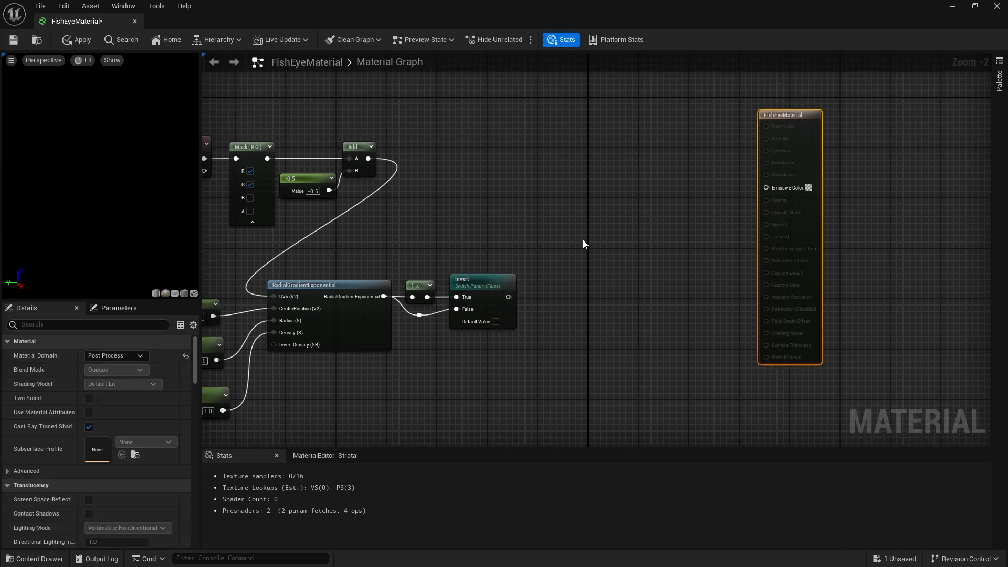
Add a Multiply node in line with Add, taking the Add output as A and the Invert output as B
right_click(577, 215)
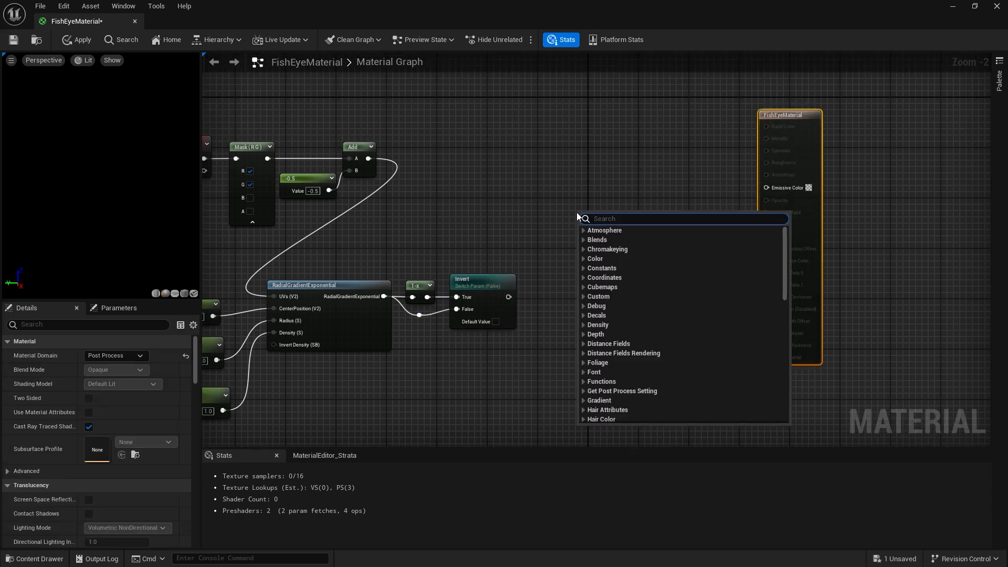
type("multi")
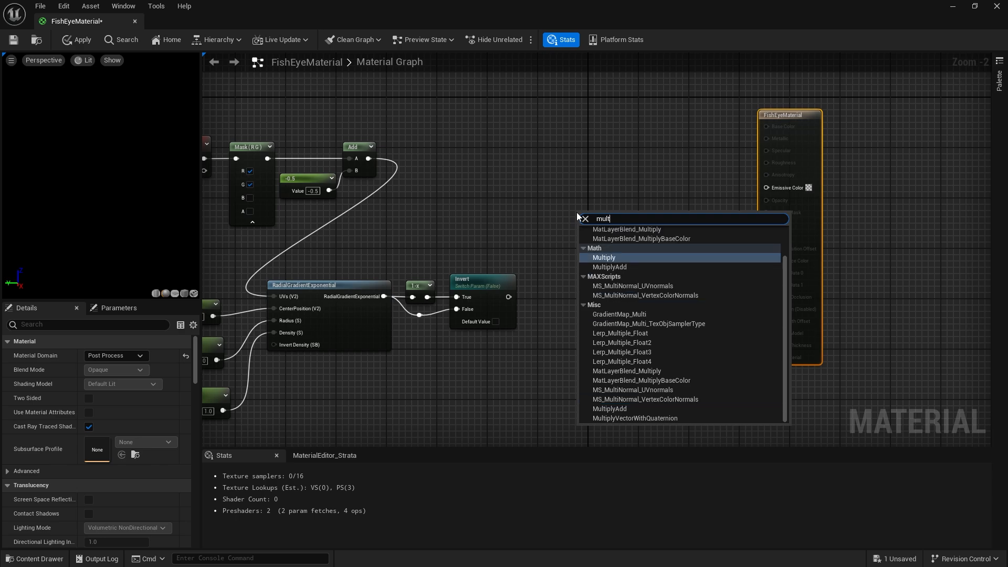
left_click(616, 258)
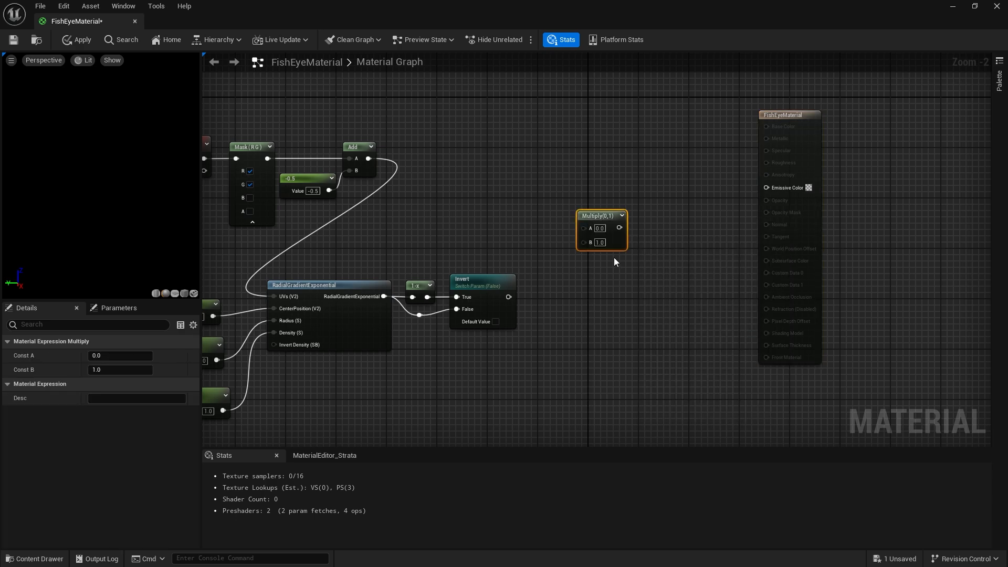
left_click_drag(583, 242, 509, 297)
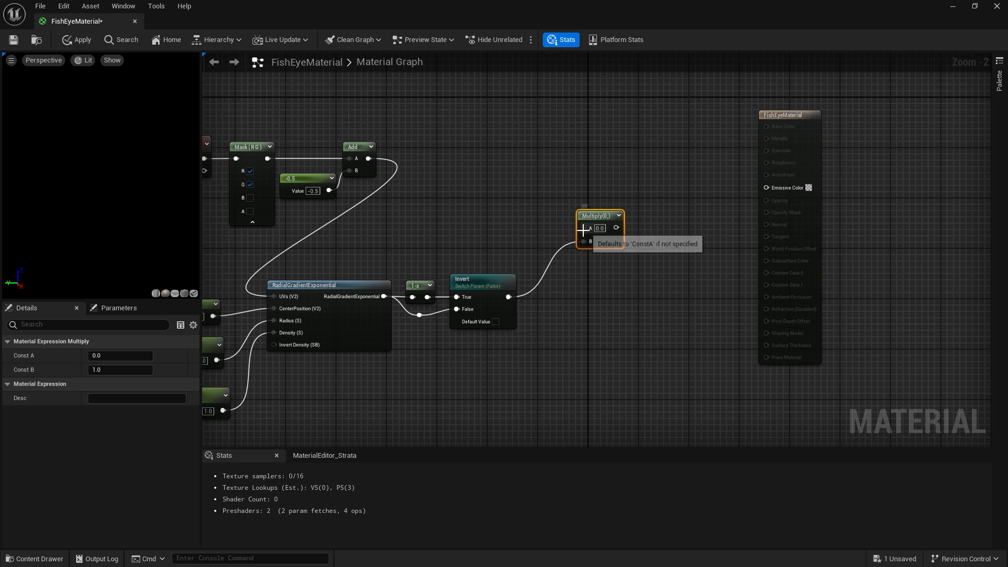
left_click_drag(583, 228, 369, 161)
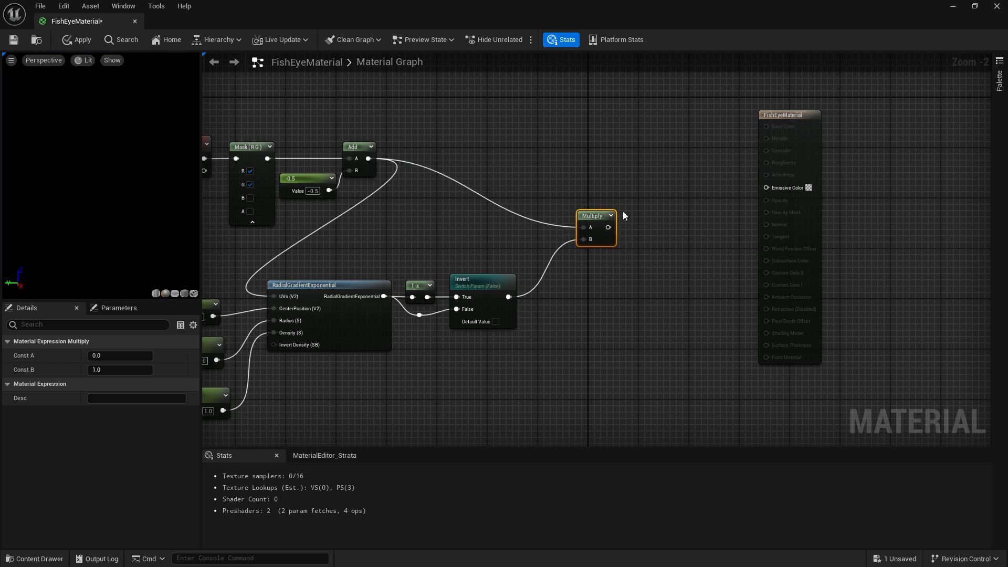
left_click_drag(593, 215, 571, 144)
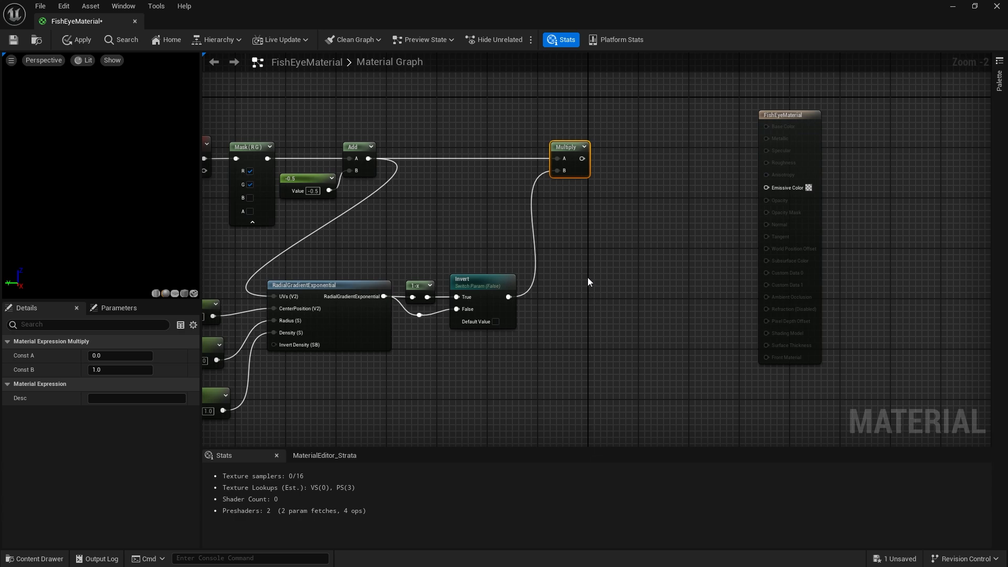
Create a scalar parameter named Intensity and place it above the Multiply node
right_click_drag(596, 267, 555, 329)
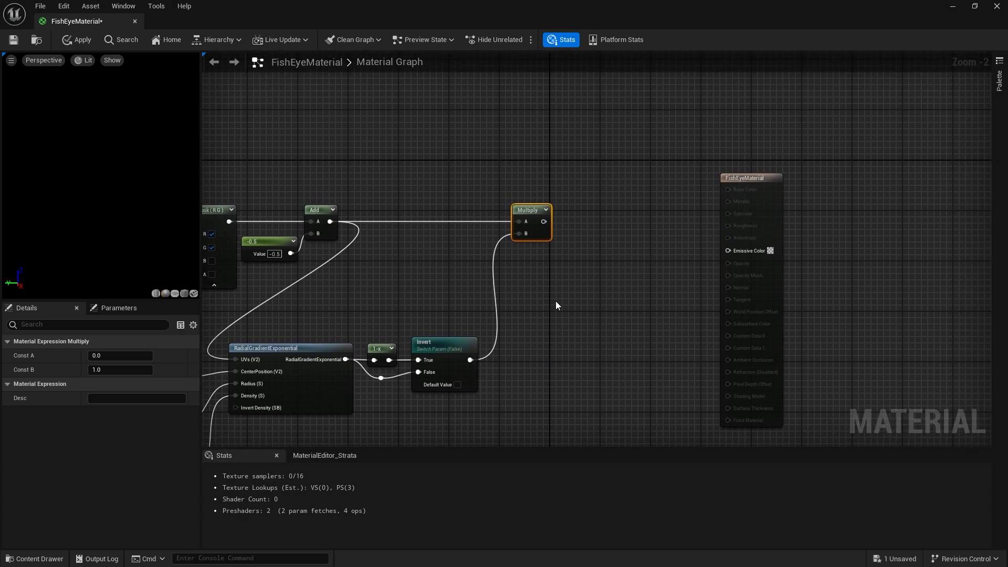
right_click(610, 244)
type("scala")
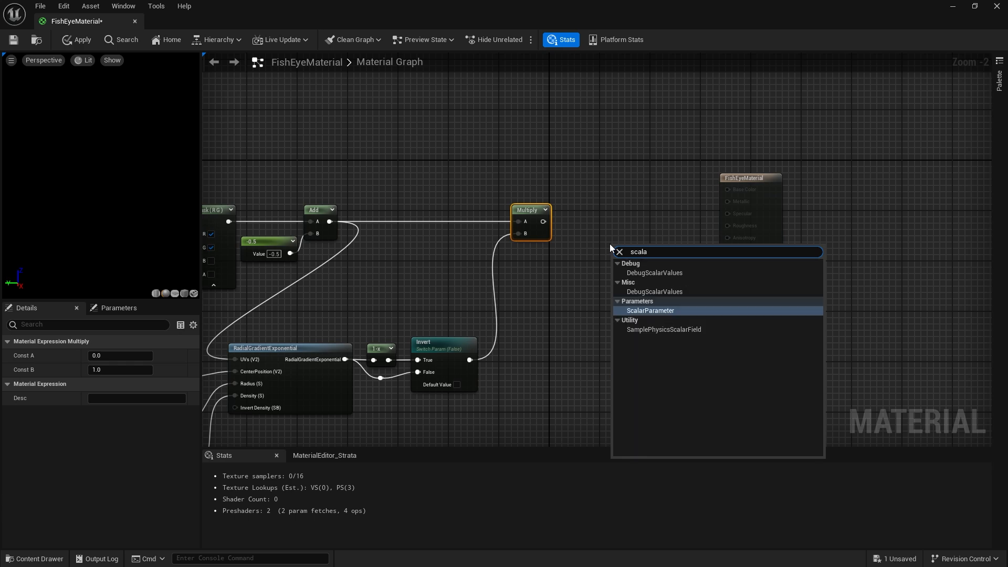
left_click(636, 310)
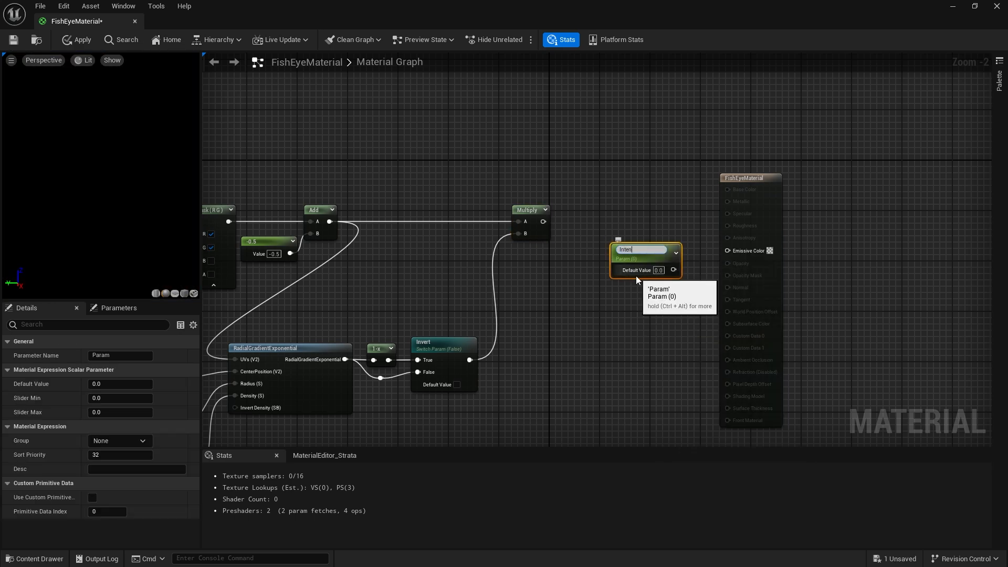
key("Return")
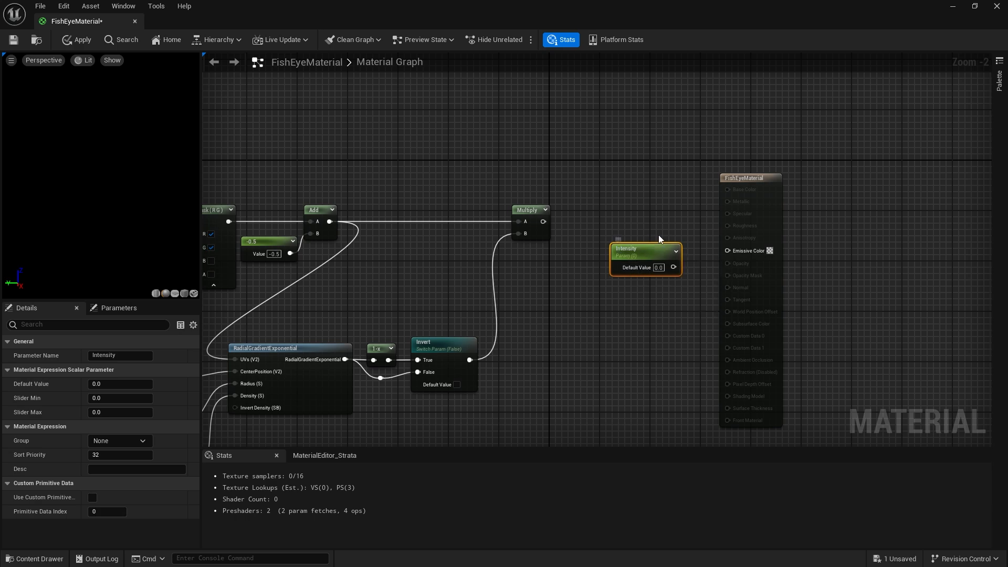
left_click_drag(647, 252, 496, 164)
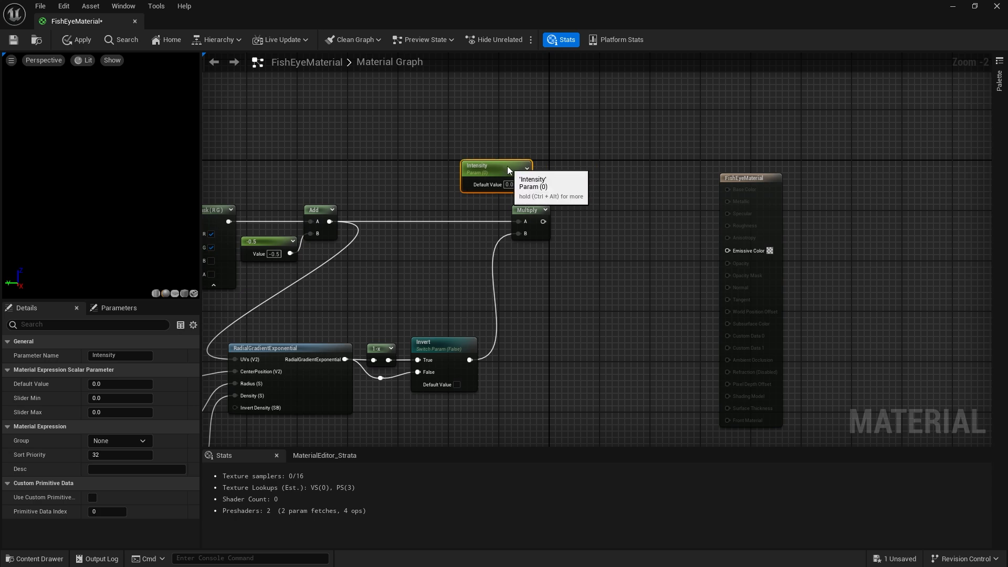
Add a second Multiply node combining Intensity as A with the first Multiply as B, and set Intensity's default value to 0.5
right_click(586, 256)
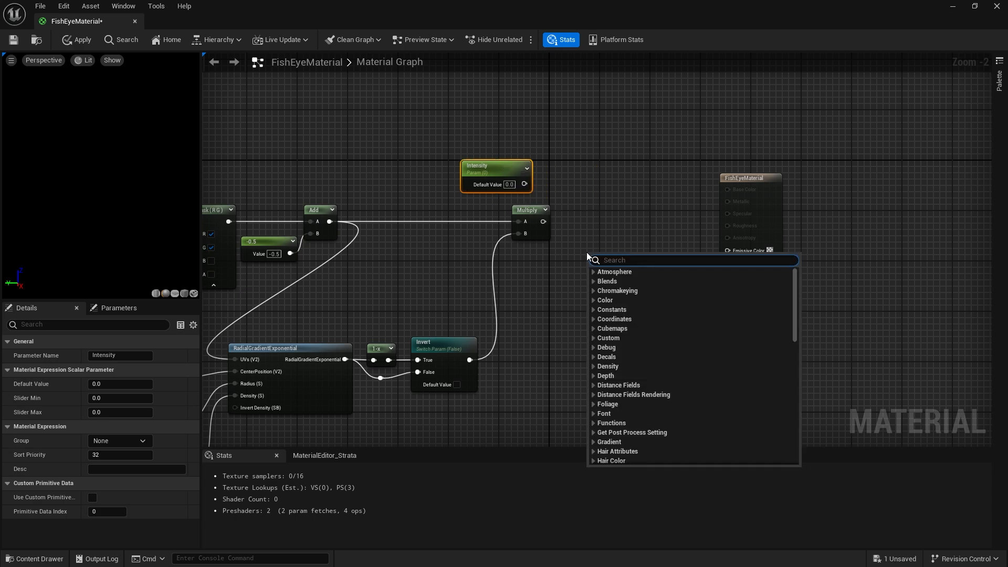
type("multiply")
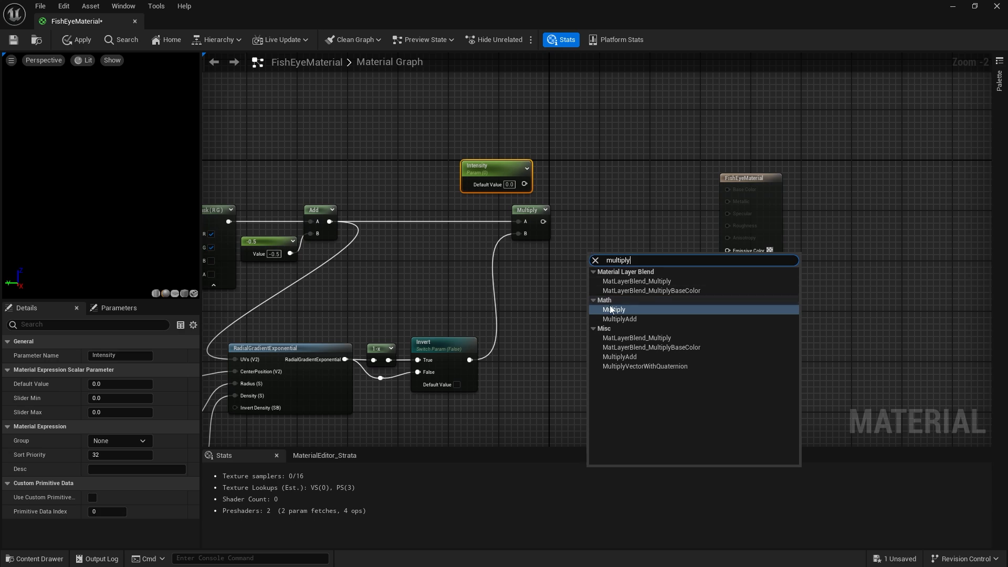
left_click(614, 310)
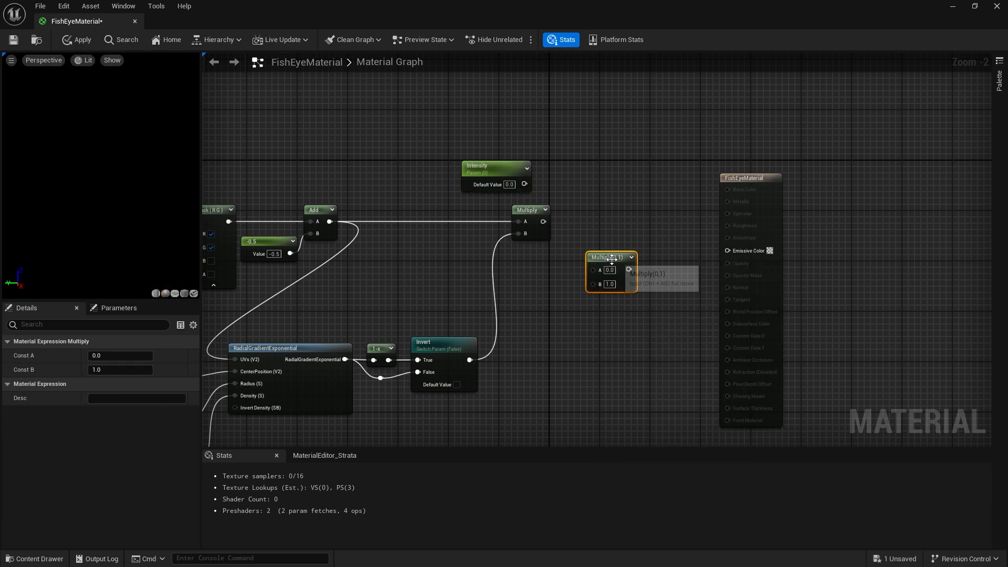
left_click_drag(612, 259, 606, 193)
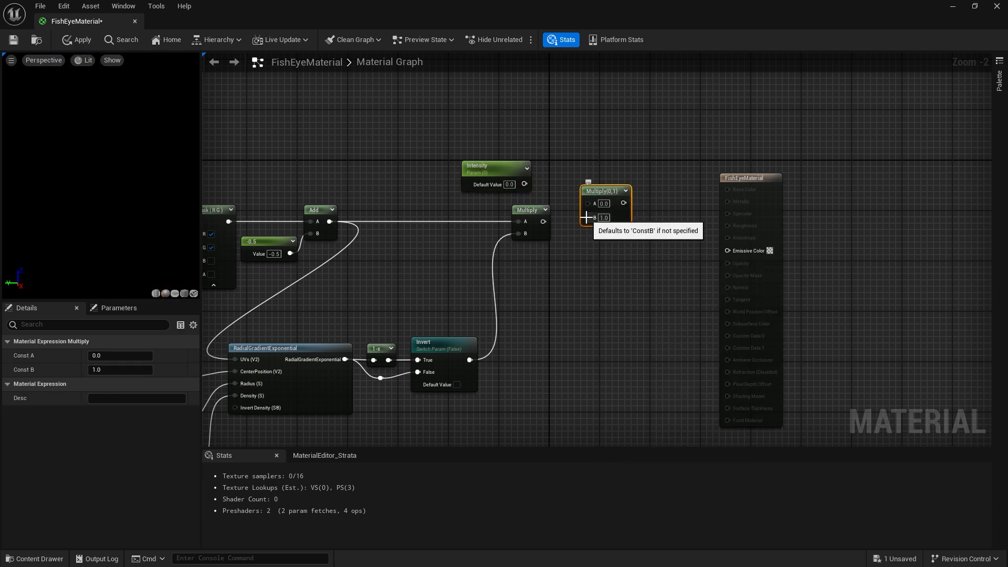
left_click_drag(586, 218, 524, 184)
left_click(509, 184)
type(".5")
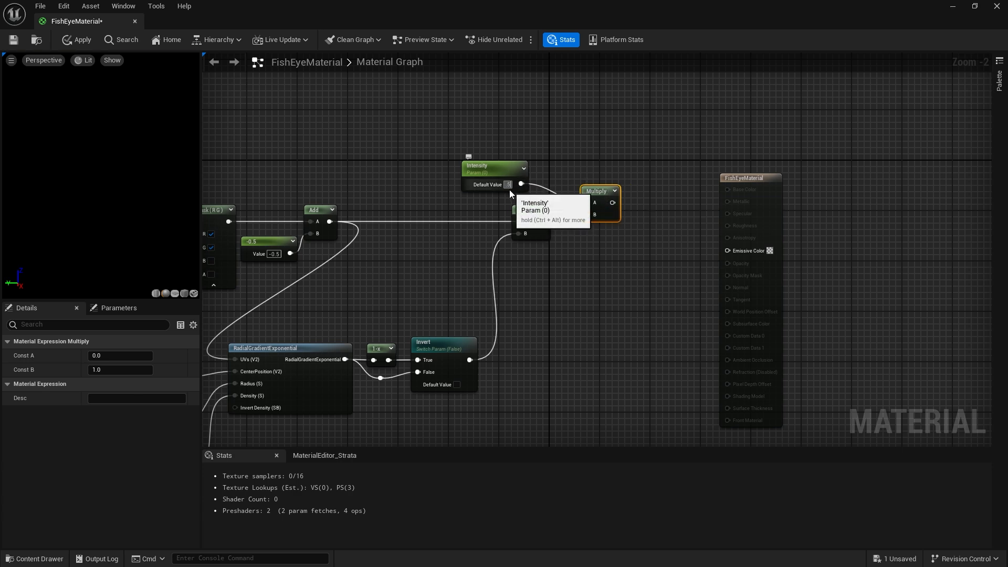
key("Return")
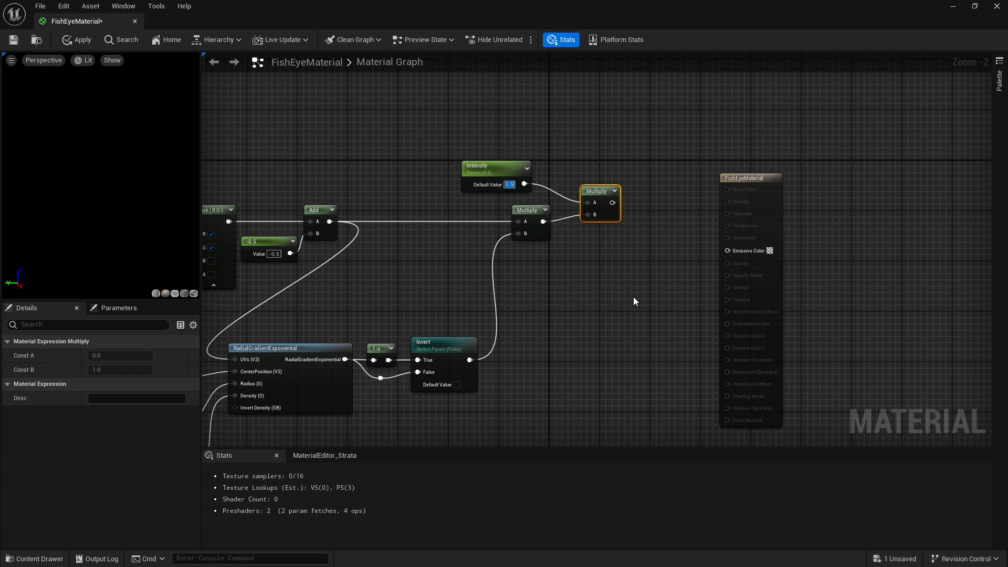
Move the material result node farther away and place a new Subtract node beyond the second Multiply
right_click_drag(633, 293, 449, 272)
left_click_drag(572, 161, 773, 153)
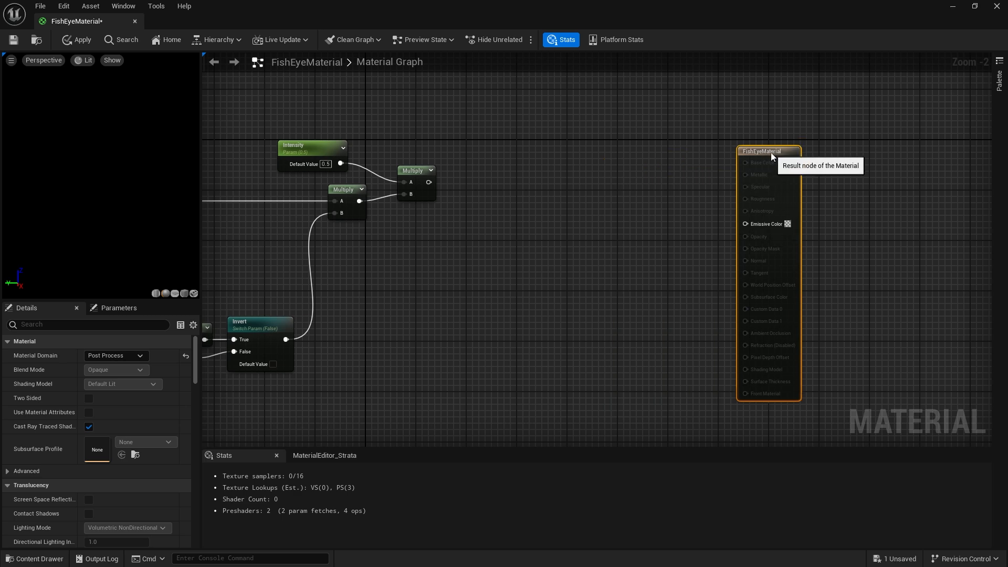
right_click(533, 178)
type("sub")
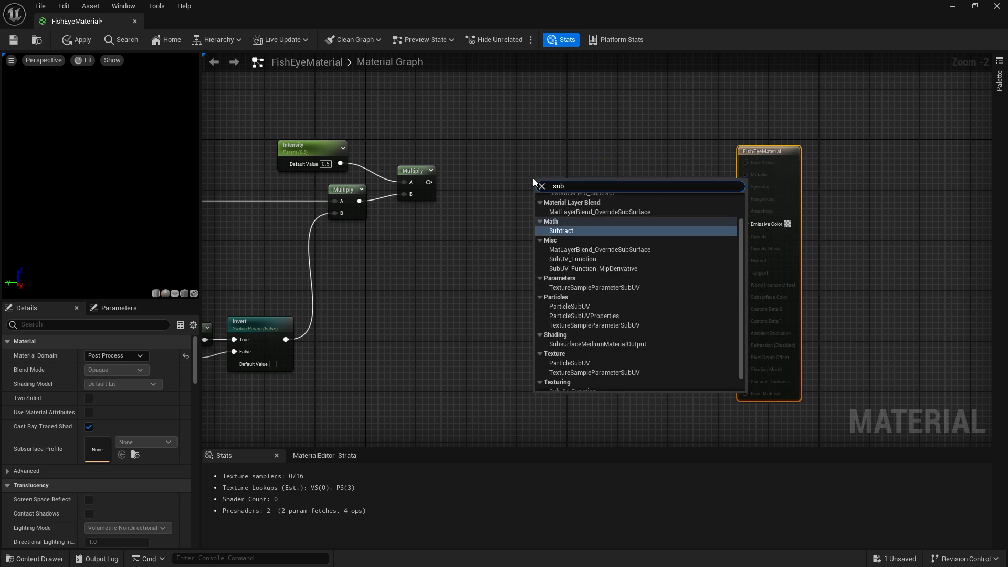
key("Return")
left_click_drag(552, 183, 511, 144)
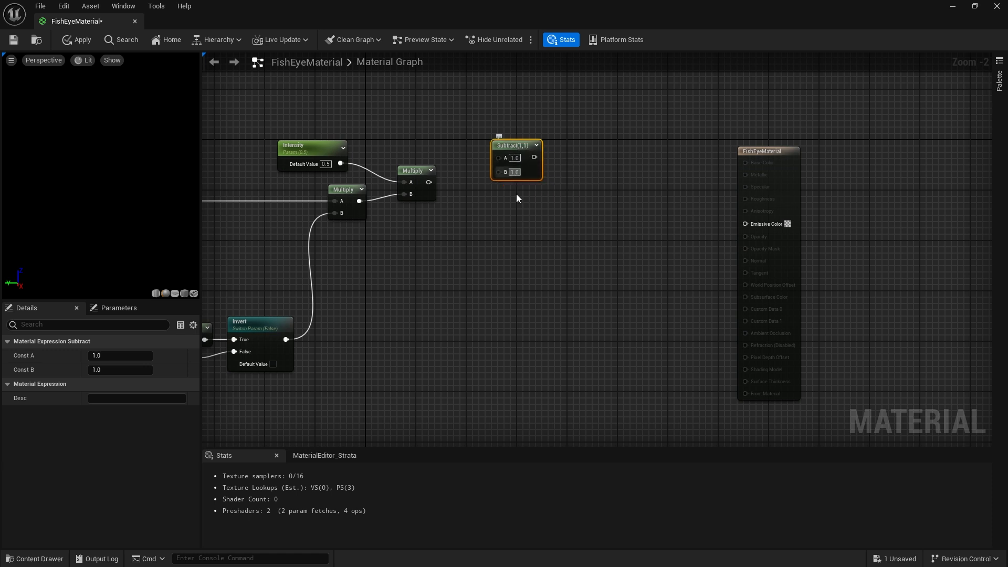
Connect the RG mask output to Subtract's A input through reroute nodes running above Intensity, and the second Multiply to B
right_click_drag(478, 233, 580, 212)
scroll(643, 245, "down", 2)
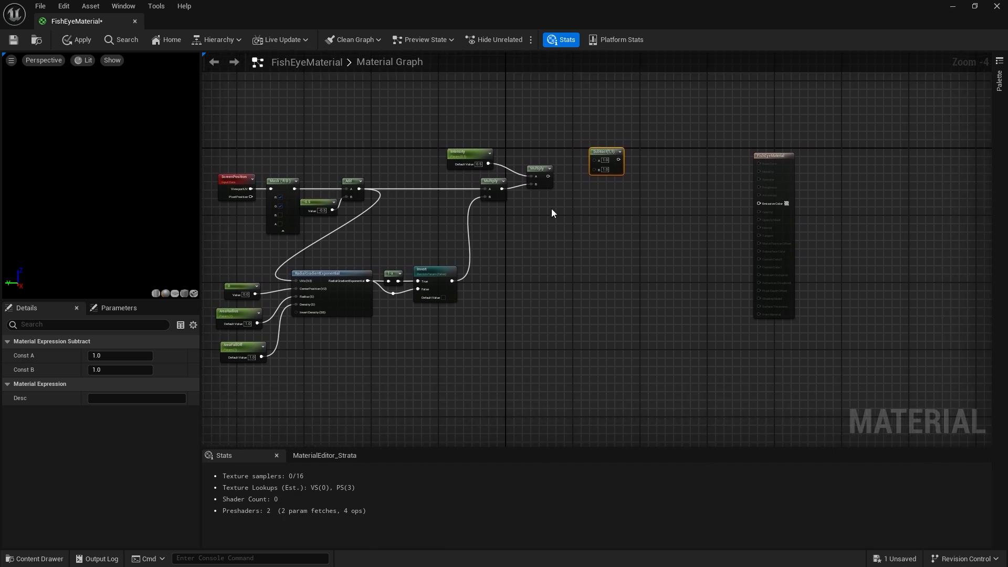
left_click_drag(294, 188, 570, 146)
double_click(415, 145)
right_click_drag(628, 192, 598, 196)
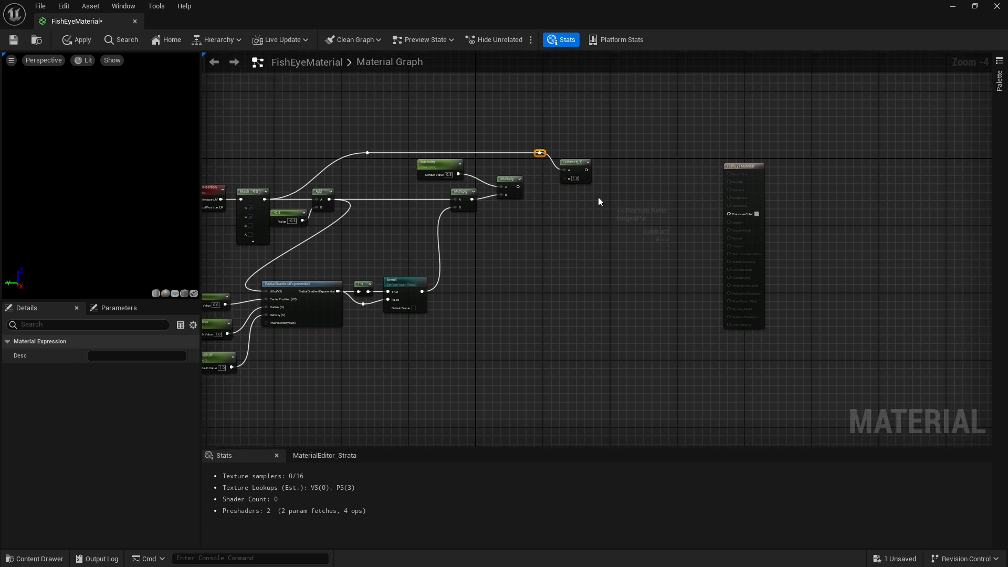
scroll(597, 197, "up", 1)
left_click_drag(553, 172, 489, 183)
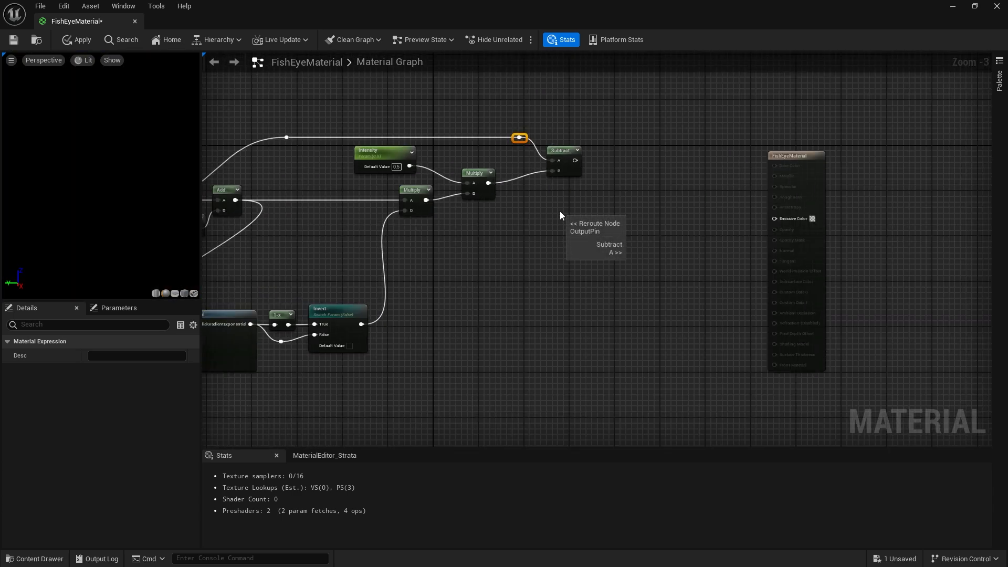
Feed the Subtract output into the UVs of a new SceneTexture node with its Scene Texture Id set to PostProcessInput0
right_click_drag(632, 225, 579, 227)
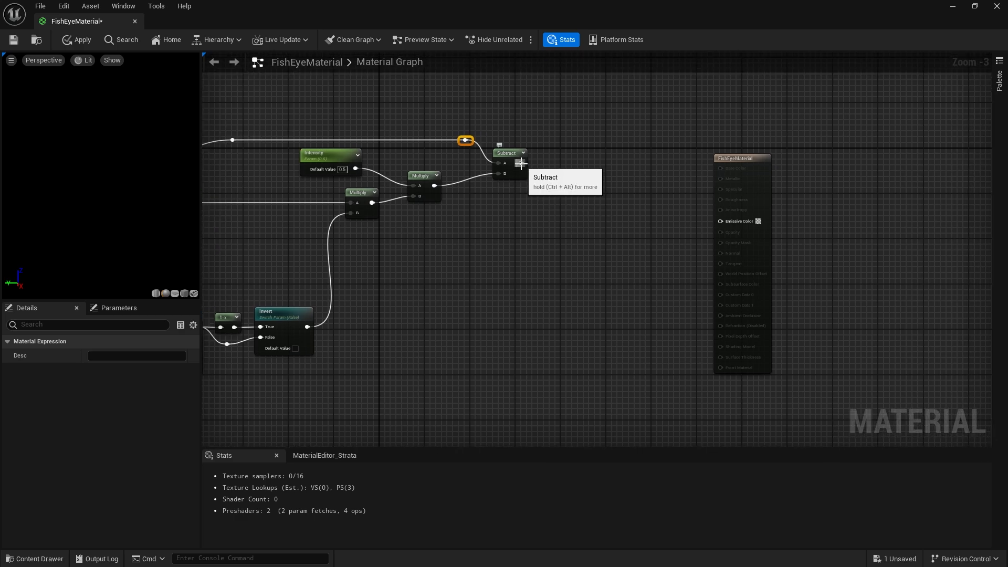
left_click_drag(520, 164, 598, 218)
type("scene")
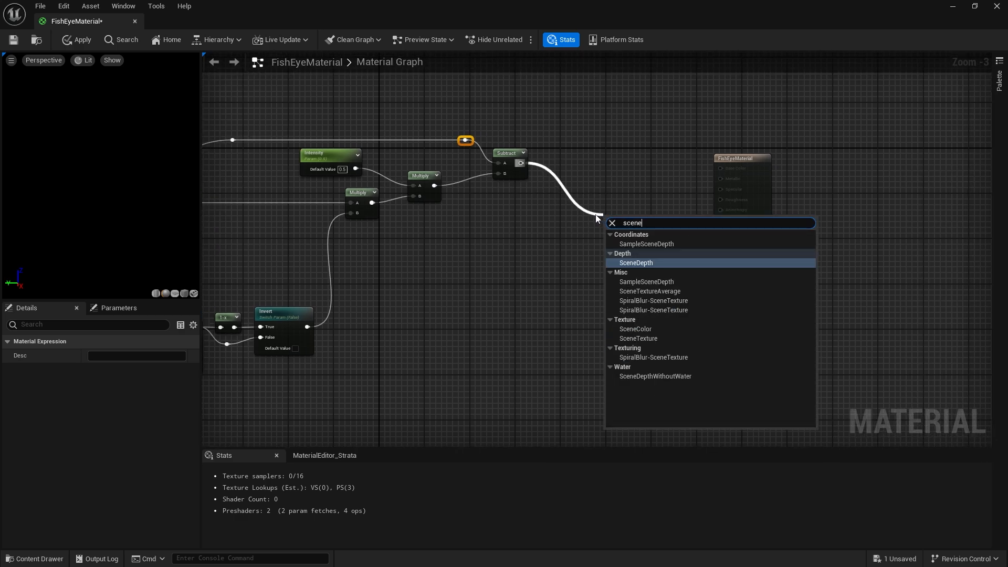
left_click(636, 329)
left_click_drag(630, 226, 592, 190)
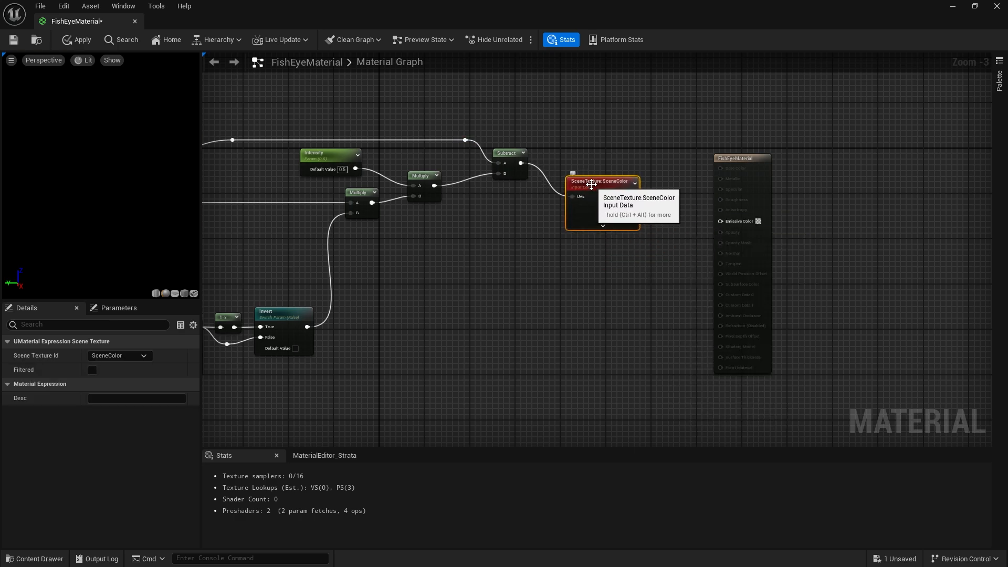
left_click(128, 356)
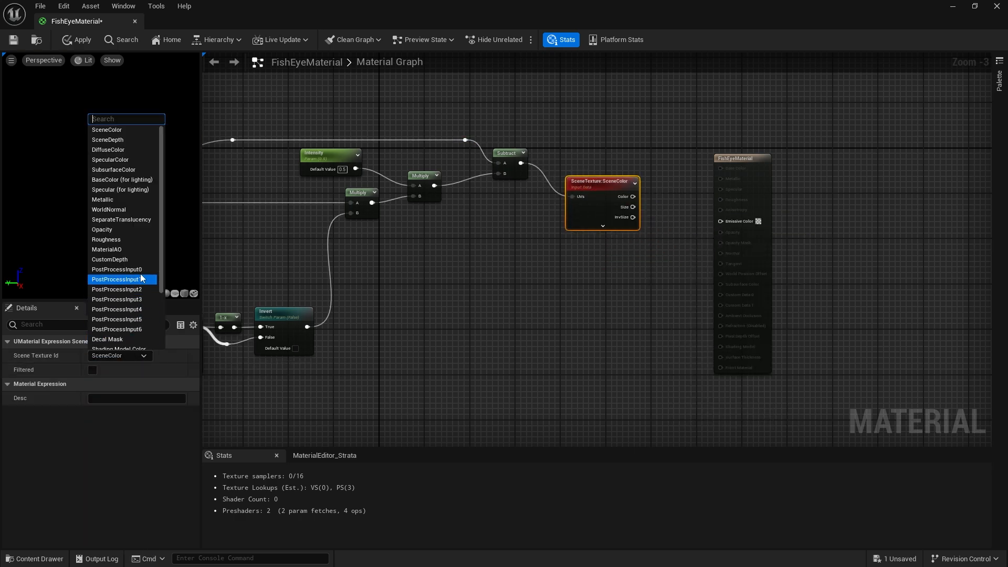
left_click(133, 270)
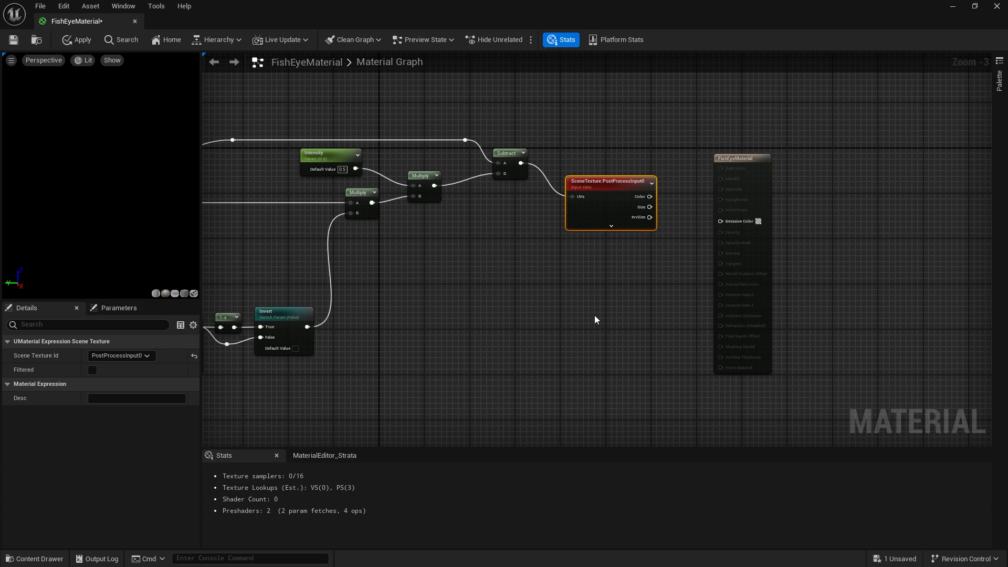
Connect the SceneTexture Color output to the material's Emissive Color and save FishEyeMaterial
left_click_drag(650, 197, 721, 221)
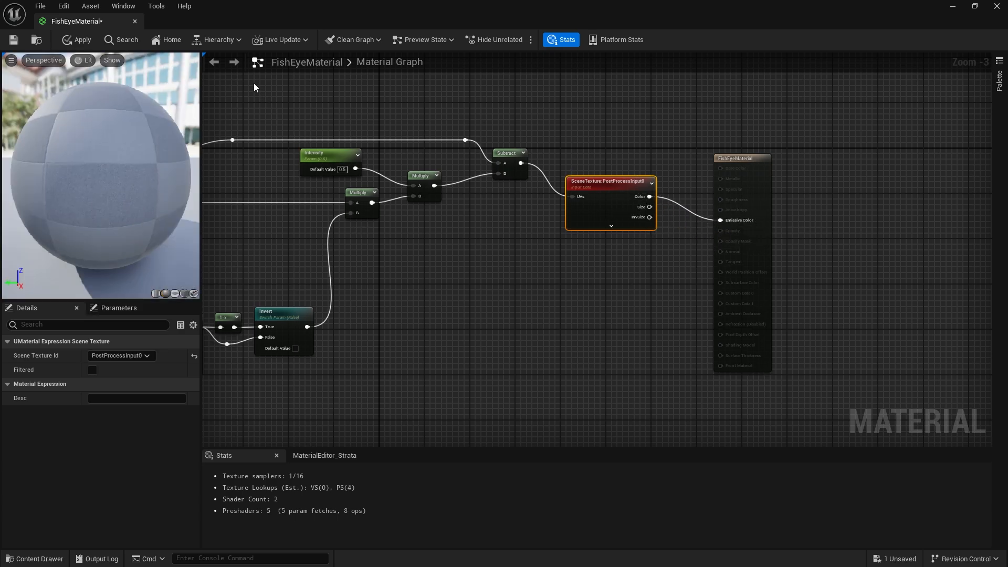
left_click(14, 41)
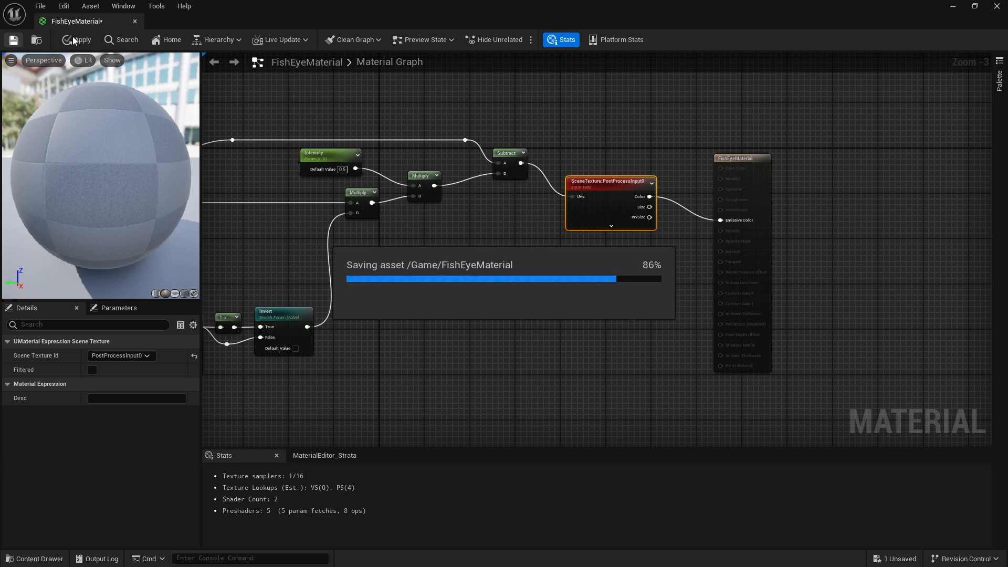
Close the FishEyeMaterial editor and create a material instance from FishEyeMaterial in the Content folder
left_click(135, 22)
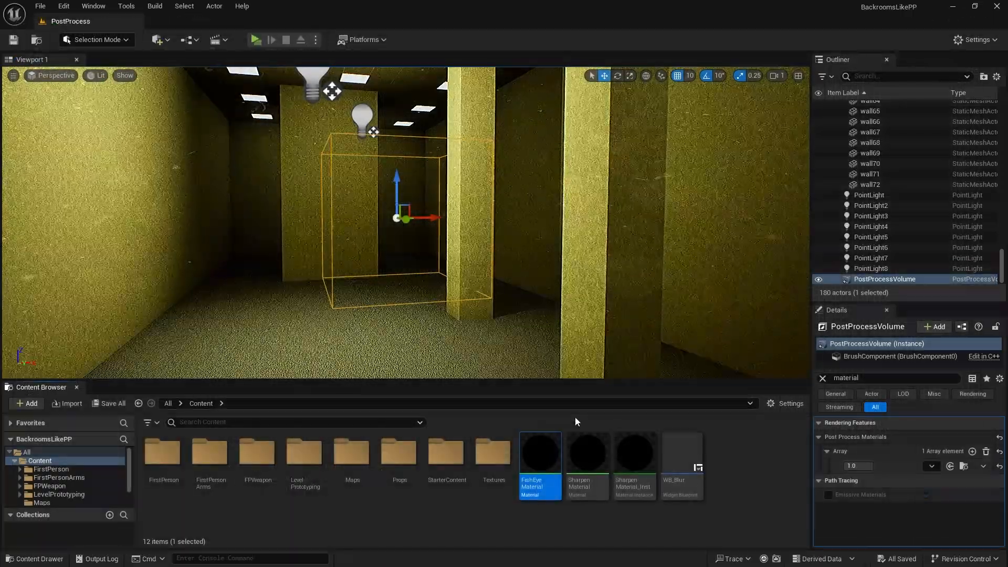
right_click(541, 462)
left_click(621, 219)
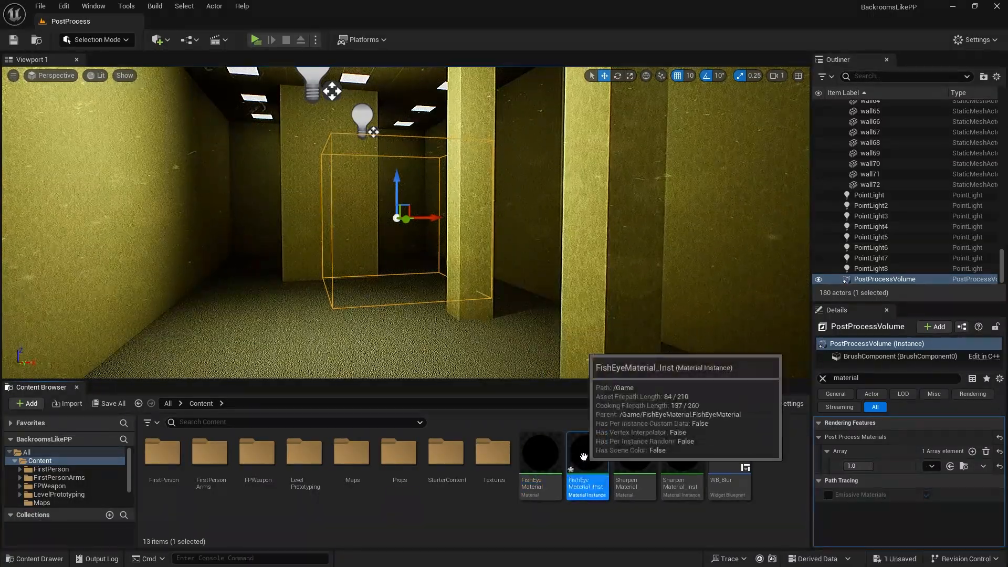
Add a second Post Process Materials array element to the PostProcessVolume and assign the fisheye material instance to it
left_click_drag(434, 218, 428, 217)
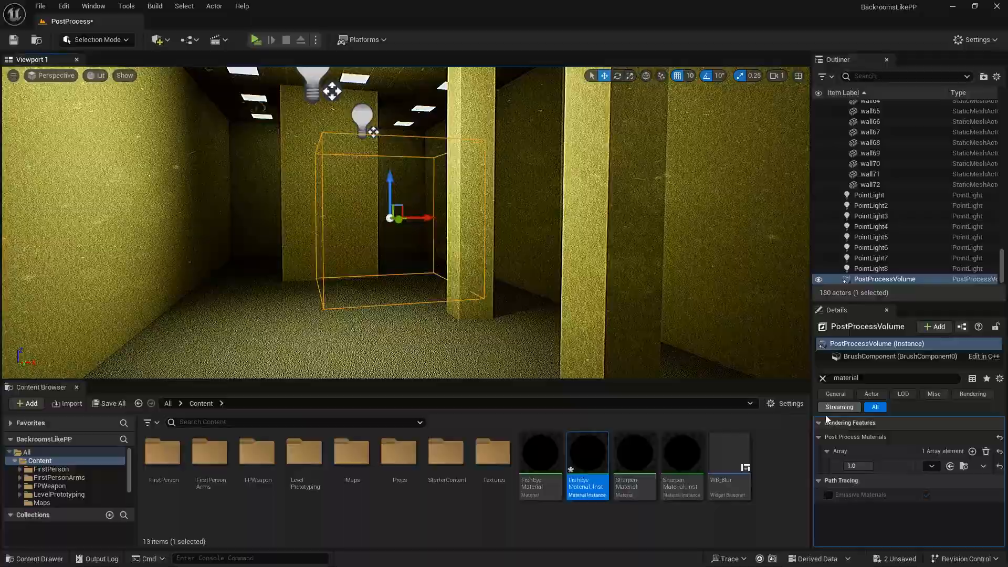
left_click(973, 452)
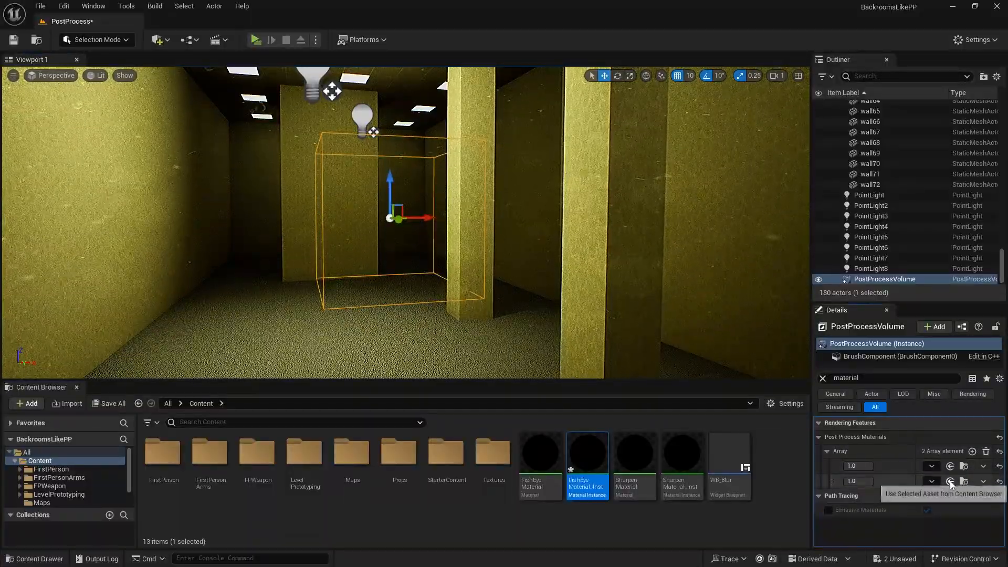
left_click(950, 482)
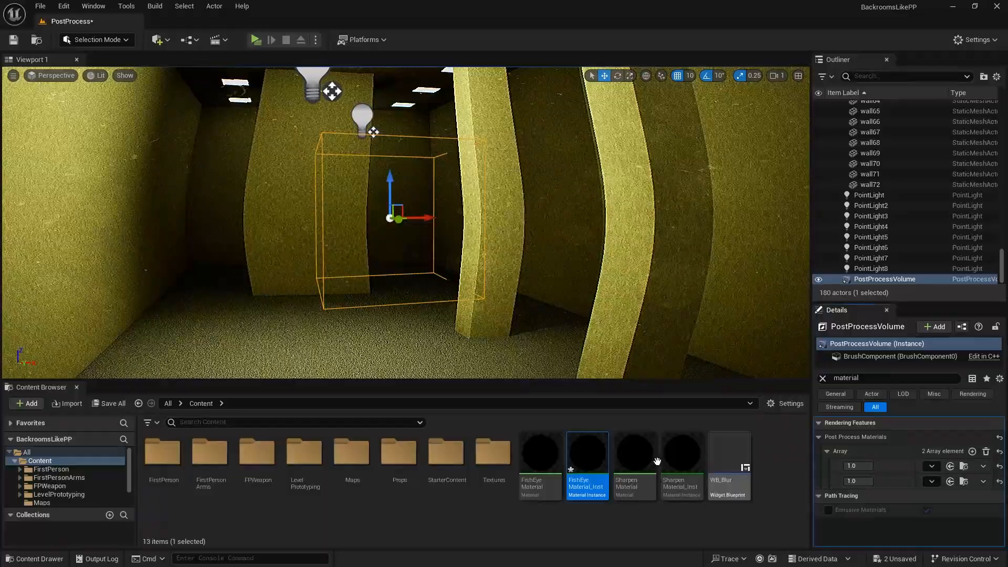
Open FishEyeMaterial_Inst in a floating window beside the level view and enable the AreaFallOff, AreaRadius and Intensity overrides
double_click(585, 452)
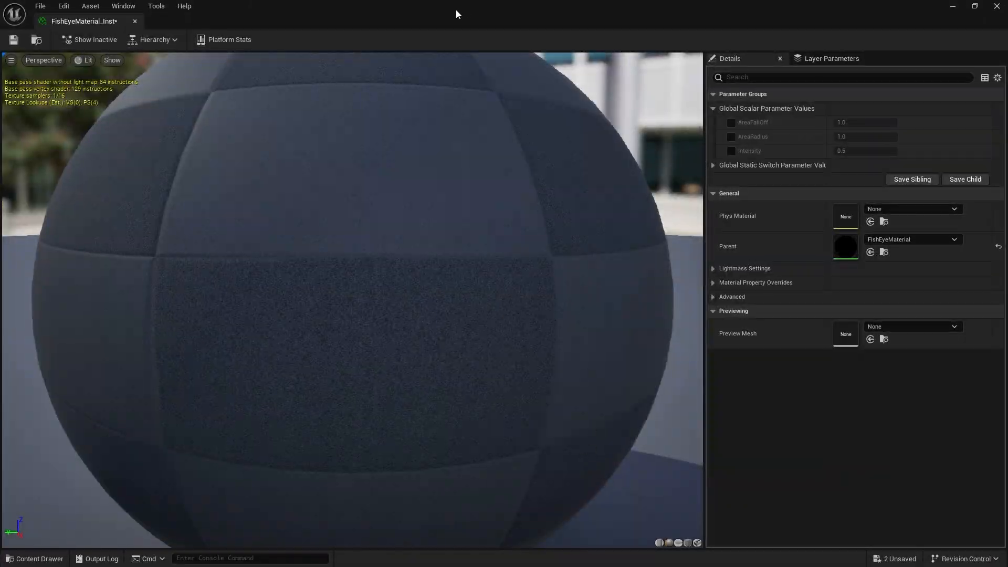
left_click_drag(456, 9, 745, 89)
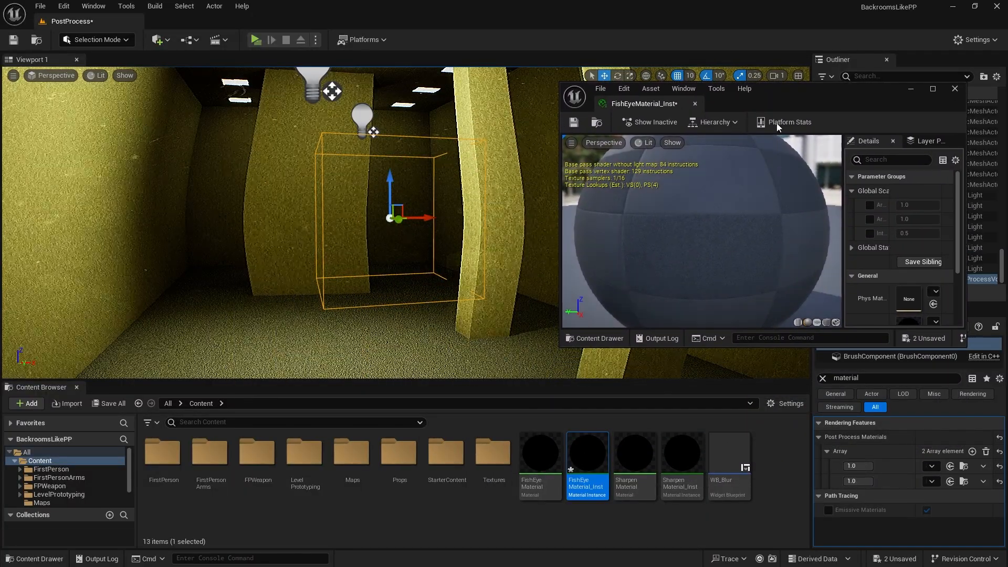
left_click(870, 205)
left_click(870, 219)
left_click(870, 234)
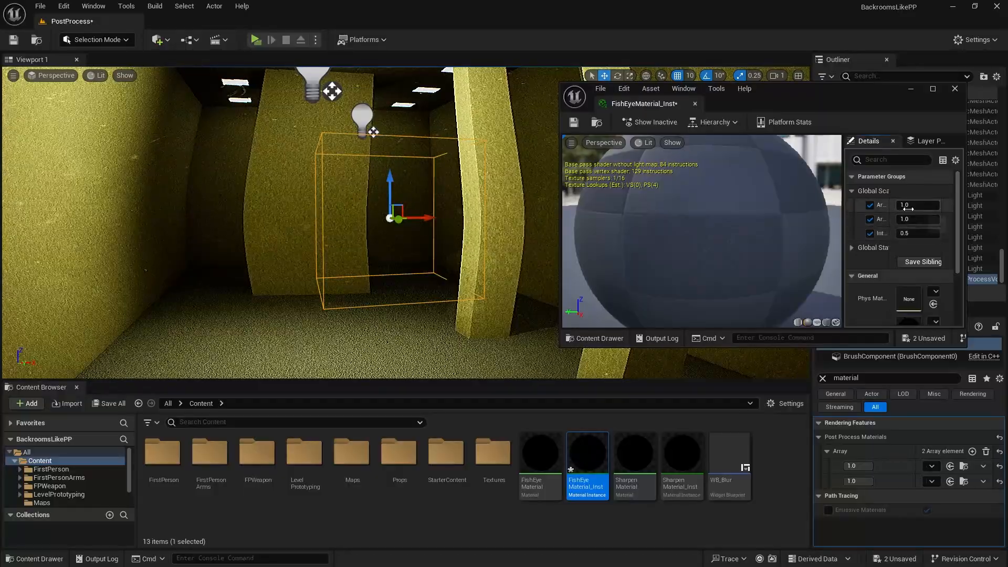
Set AreaFallOff to 0.57 and Intensity to 0.24, lower AreaRadius, and save and close the fisheye material instance
mouse_move(907, 207)
left_mouse_down()
mouse_move(885, 207)
mouse_move(907, 211)
mouse_move(887, 219)
mouse_move(913, 235)
mouse_move(906, 219)
left_mouse_up()
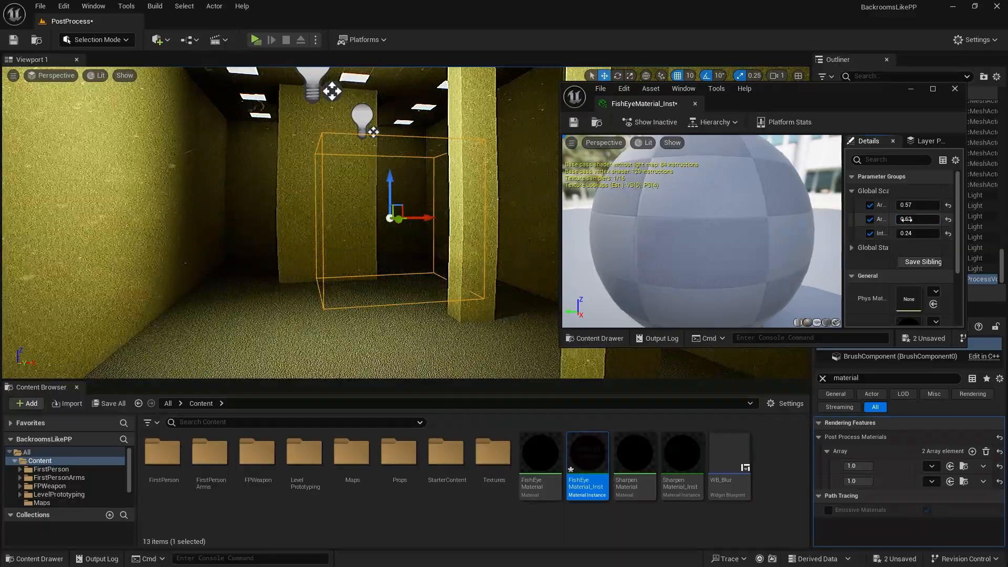
left_click(573, 122)
left_click(955, 89)
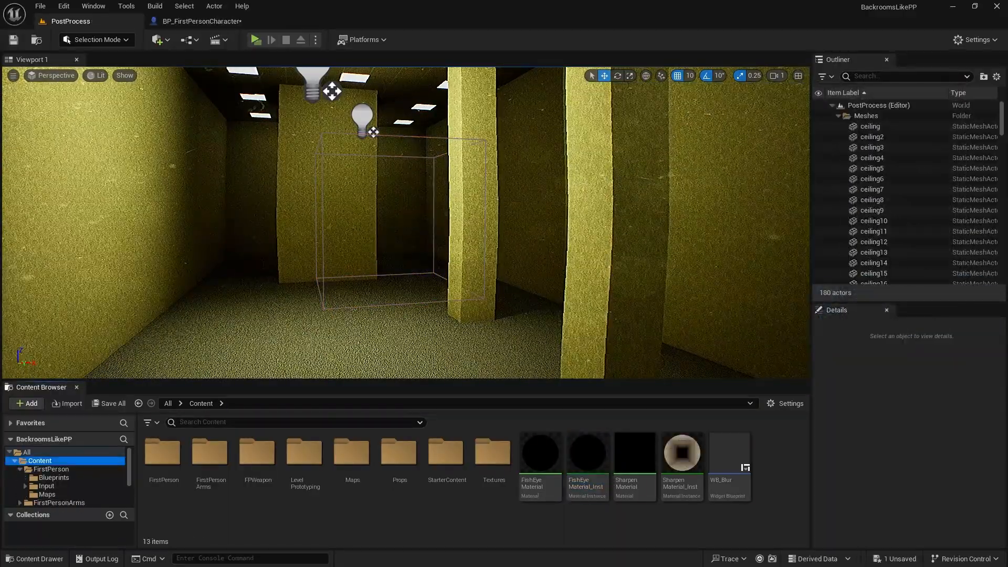
Create a new folder named CamShake inside the Content folder and open it
right_click(403, 536)
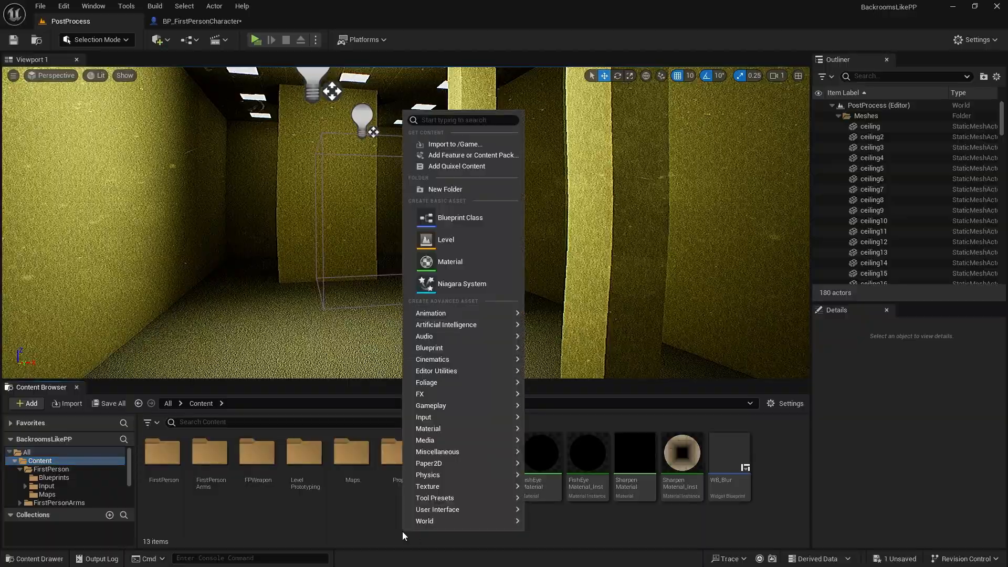
left_click(445, 189)
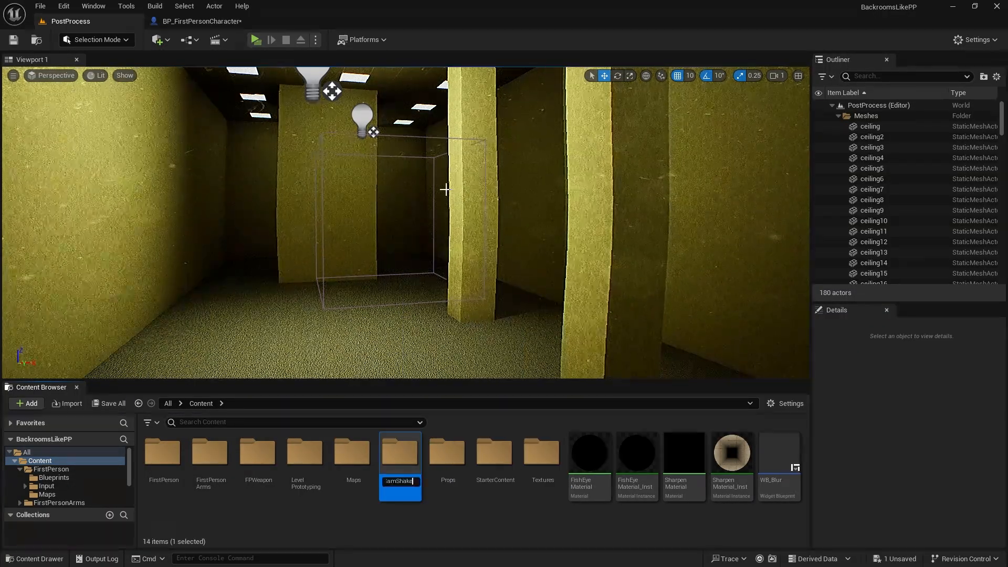
type("CamShake")
key("Return")
double_click(165, 459)
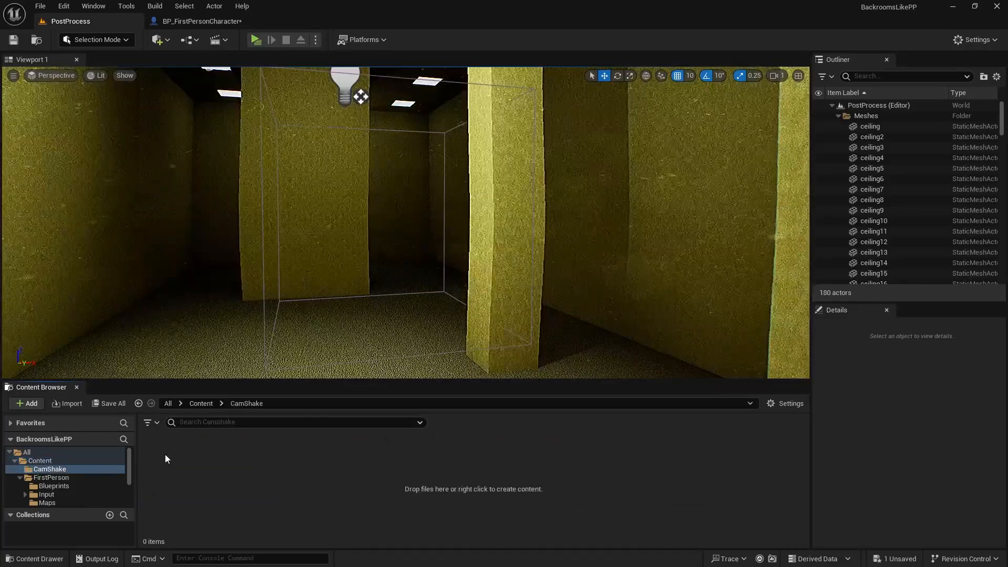
Create a Blueprint class with LegacyCameraShake as its parent in the CamShake folder and name it CamShake
right_click(257, 465)
left_click(323, 157)
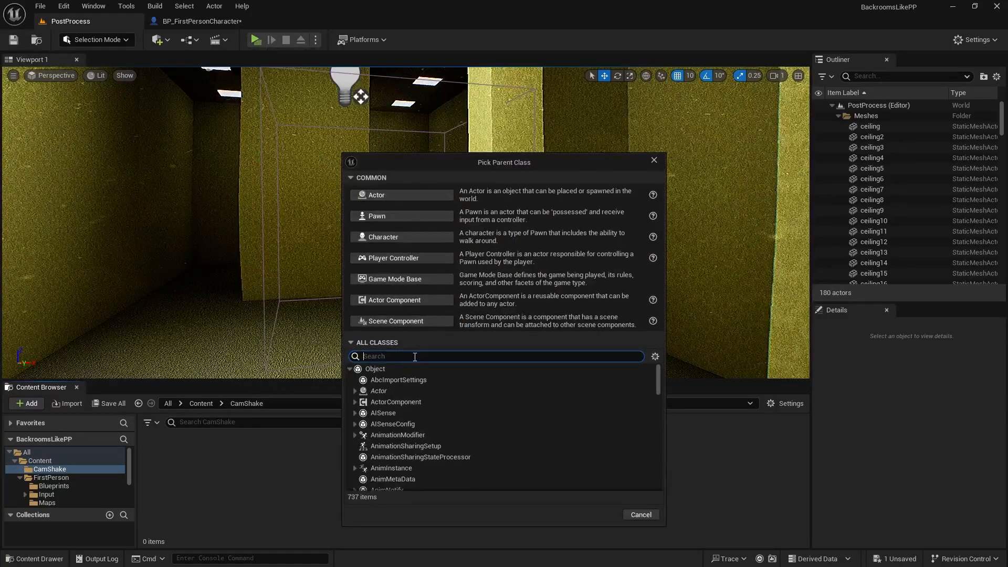
type("legacy")
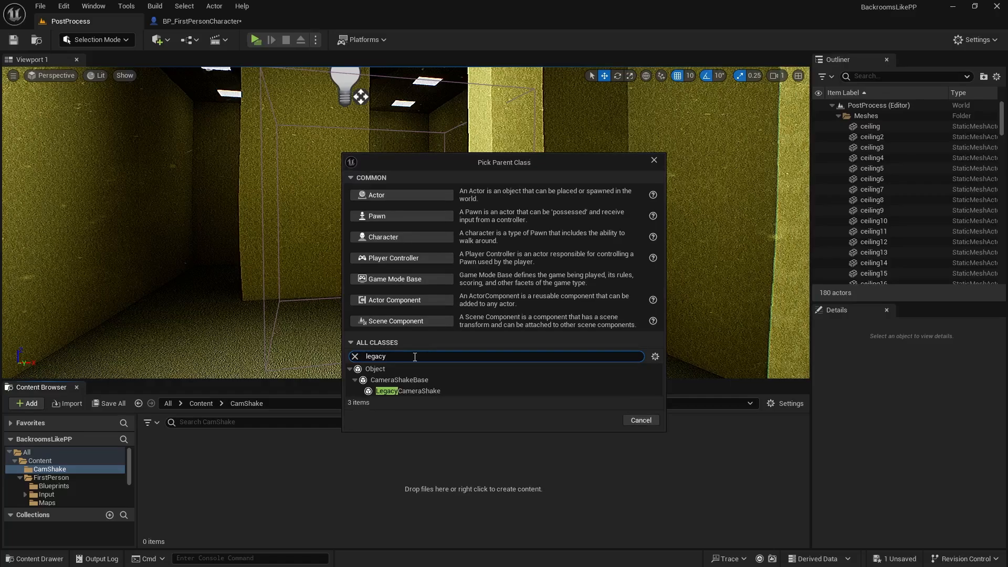
left_click(414, 390)
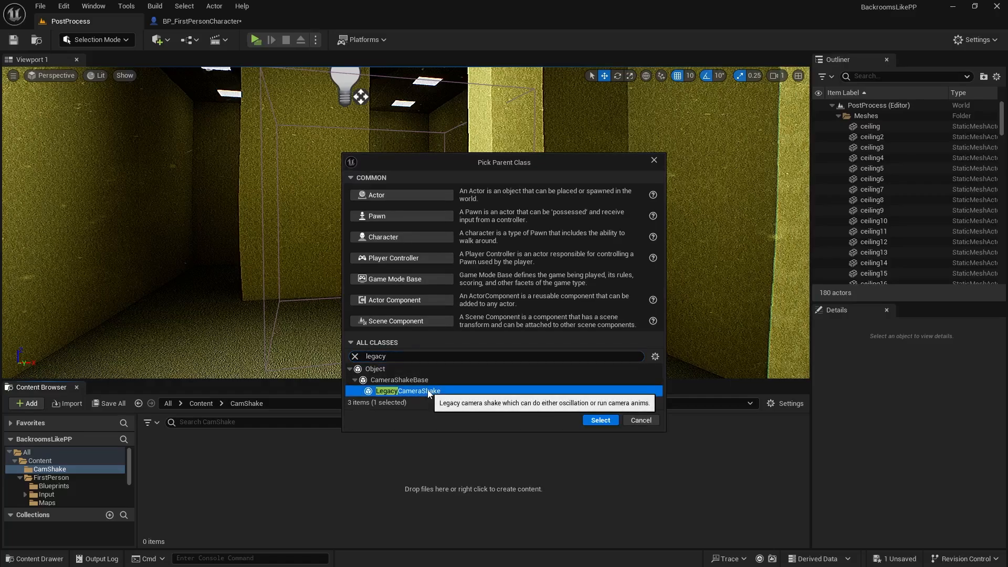
left_click(597, 417)
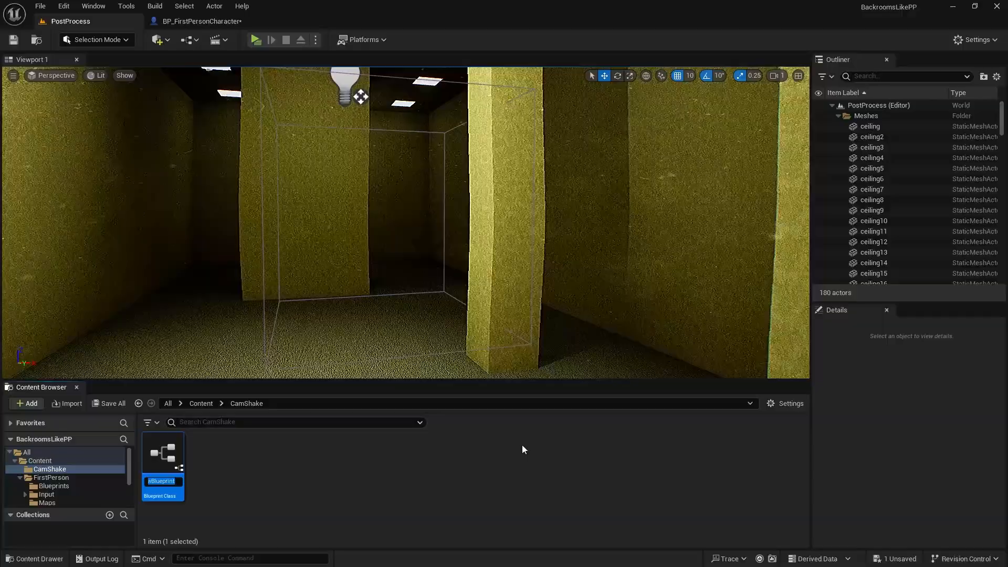
type("CamShake")
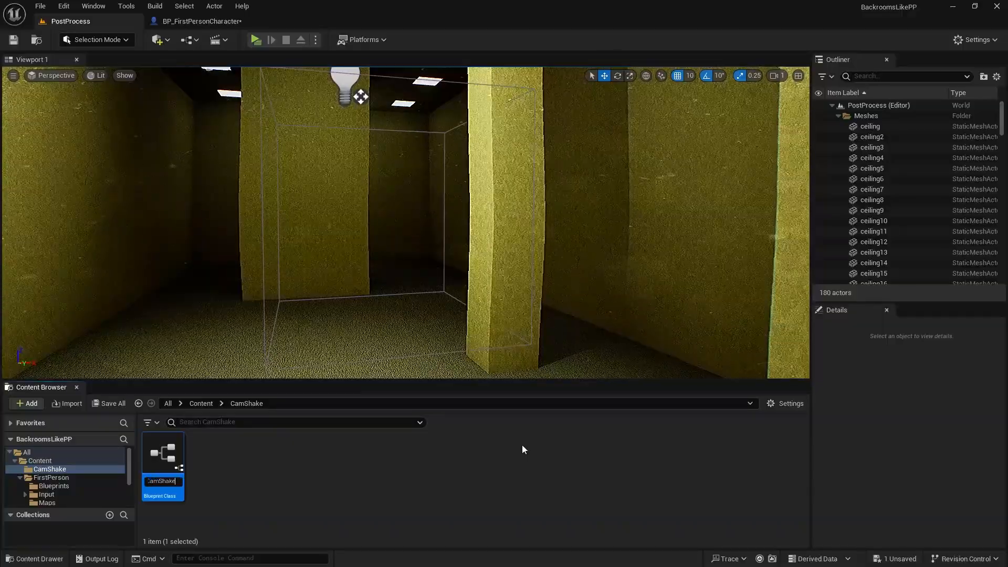
key("Return")
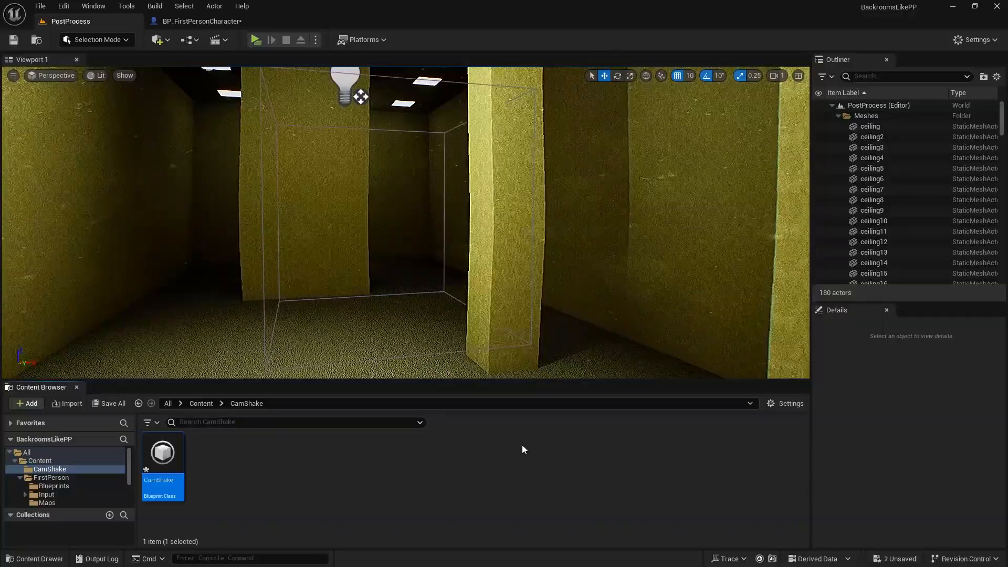
In CamShake, set Oscillation Duration to 0.25 and rotation amplitude/frequency to 0.6/7 for Pitch, 0.4/6 for Yaw and 0.4/3 for Roll
double_click(167, 458)
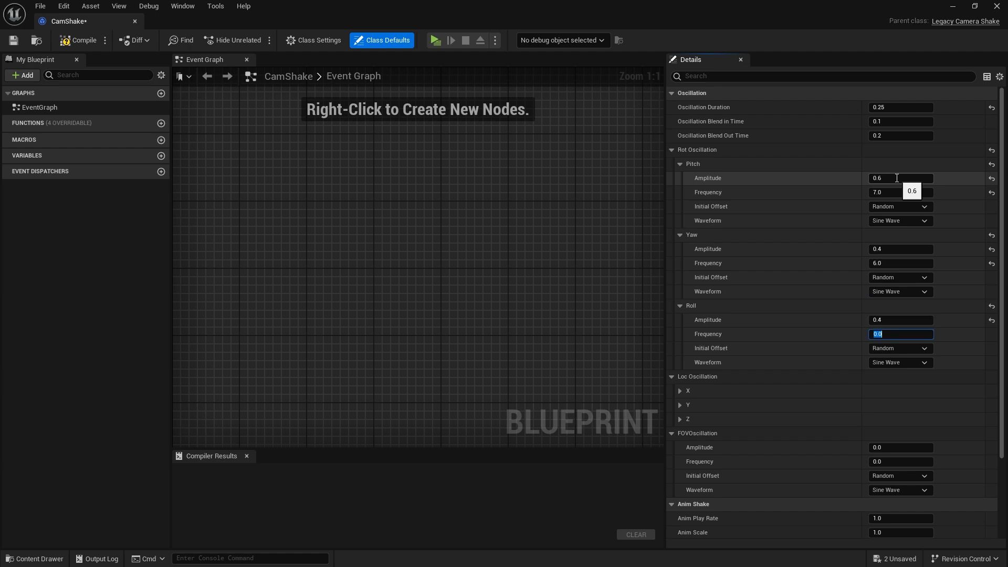
left_click(827, 379)
Enable Single Instance for CamShake, compile and save the Blueprint, and close its editor
scroll(827, 378, "down", 4)
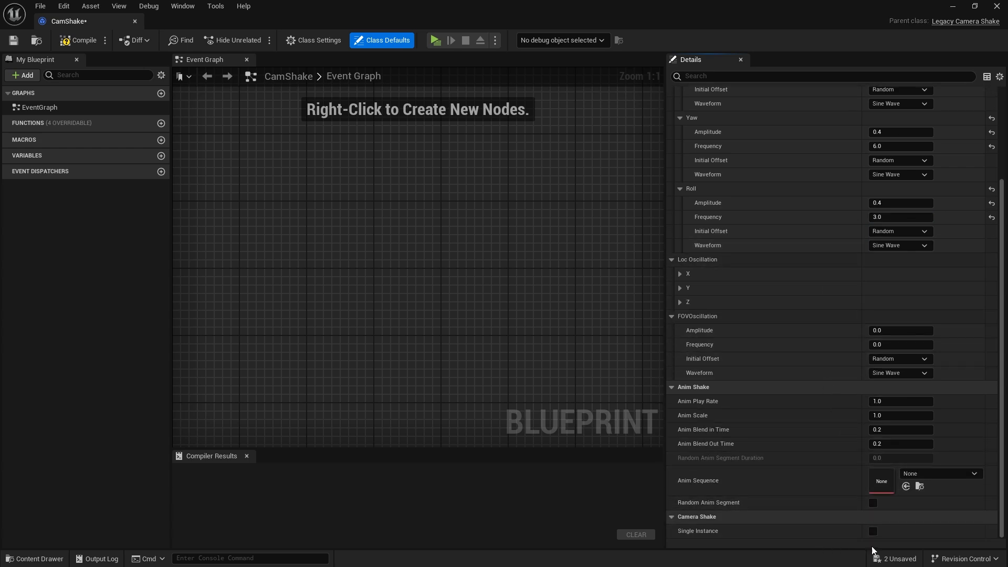
left_click(79, 40)
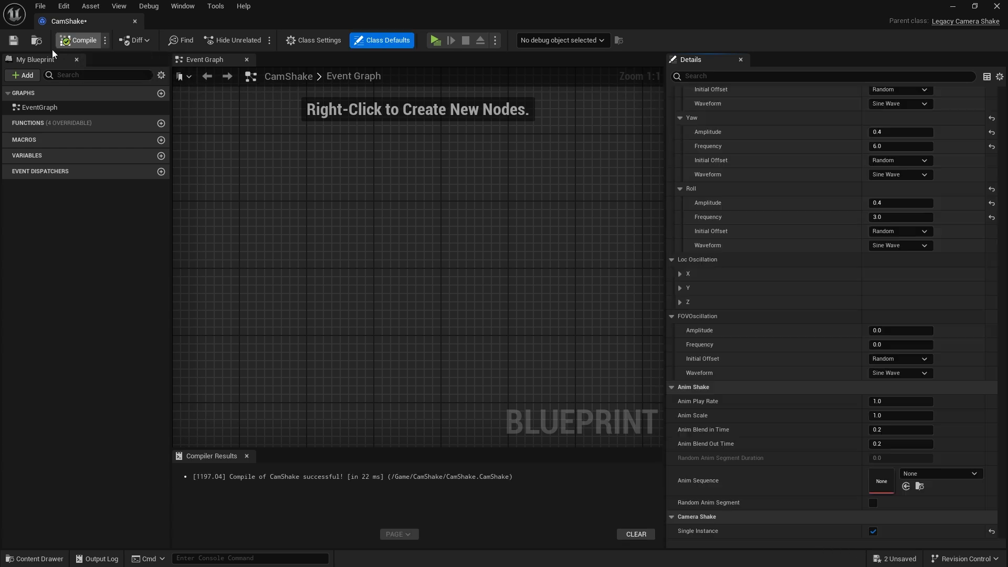
left_click(134, 22)
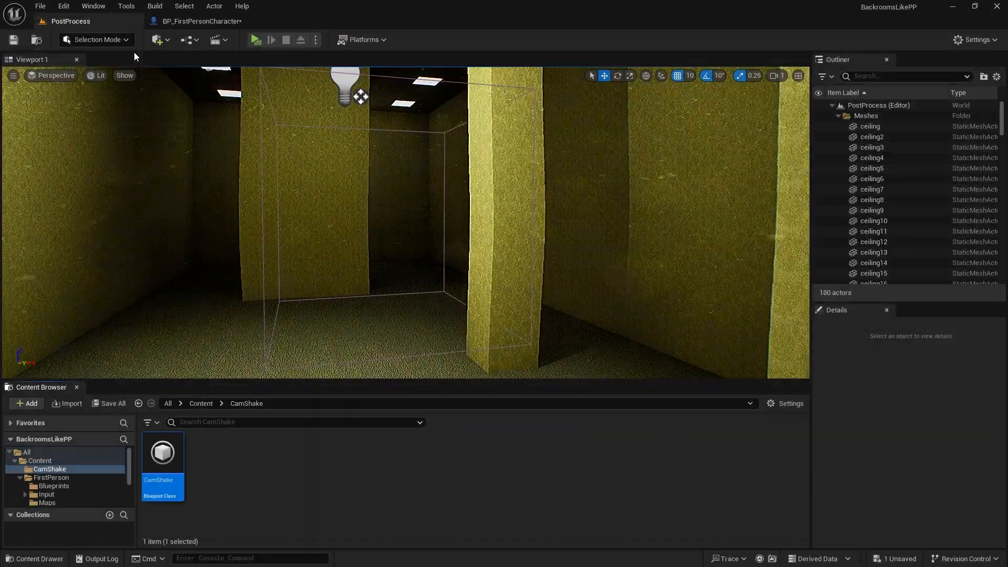
Open the BP_FirstPersonCharacter Blueprint and add a custom event named HeadShake in empty space above the Camera Input nodes
left_click(53, 486)
double_click(164, 454)
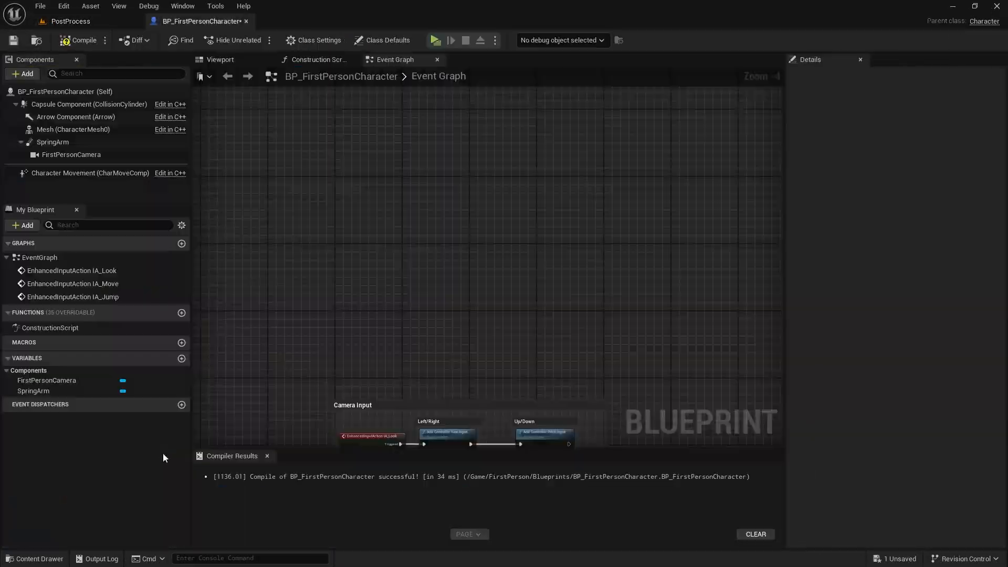
right_click(392, 183)
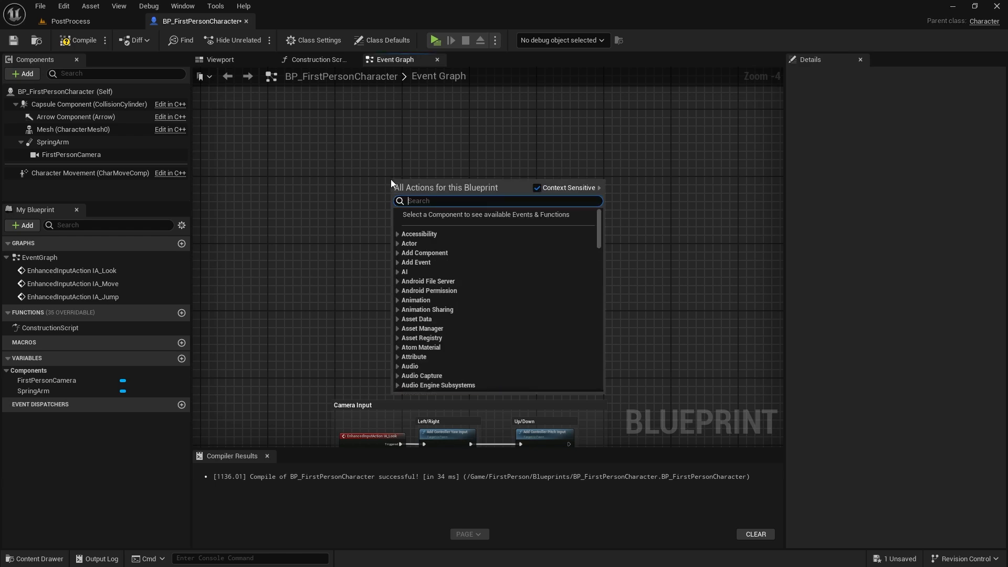
type("custom event")
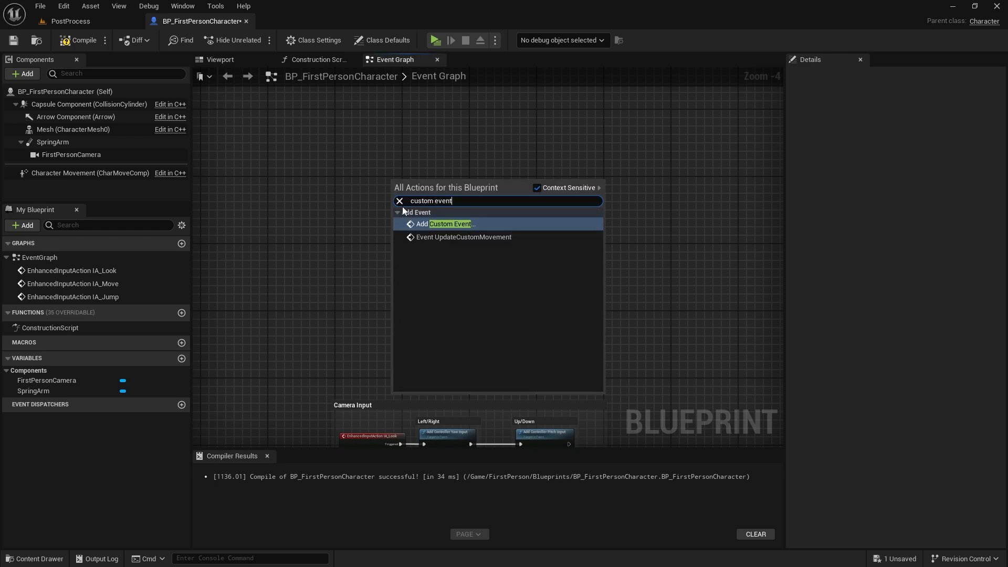
left_click(422, 223)
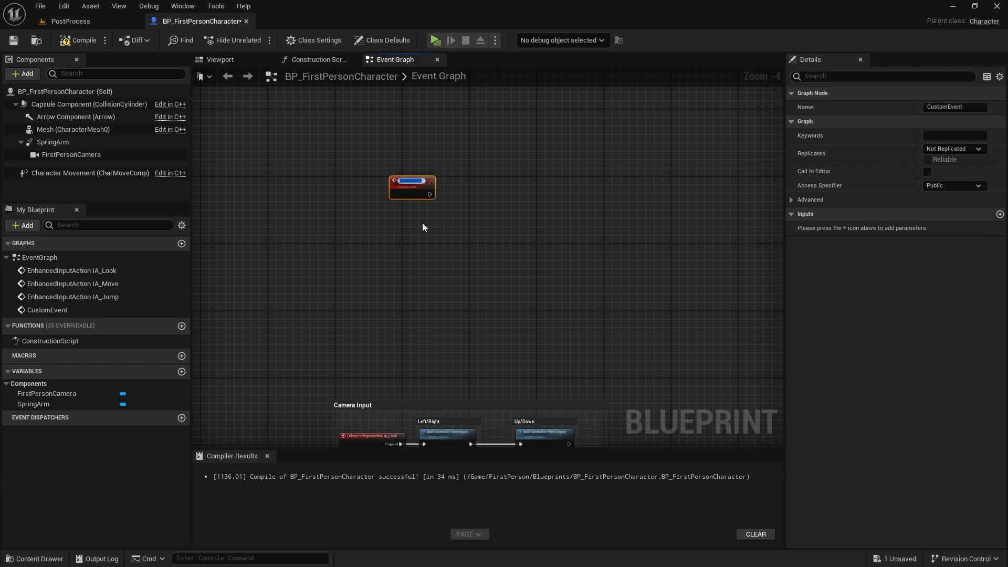
type("HeadShake")
key("Return")
Add a Get Player Controller node and place it just below the HeadShake event
scroll(461, 207, "up", 1)
scroll(461, 207, "up", 3)
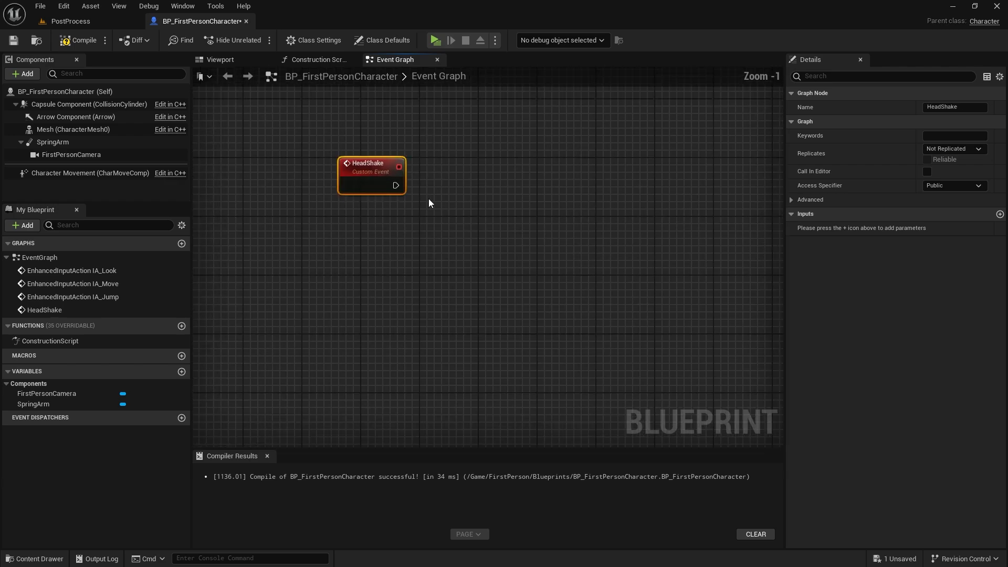
right_click(378, 257)
type("get")
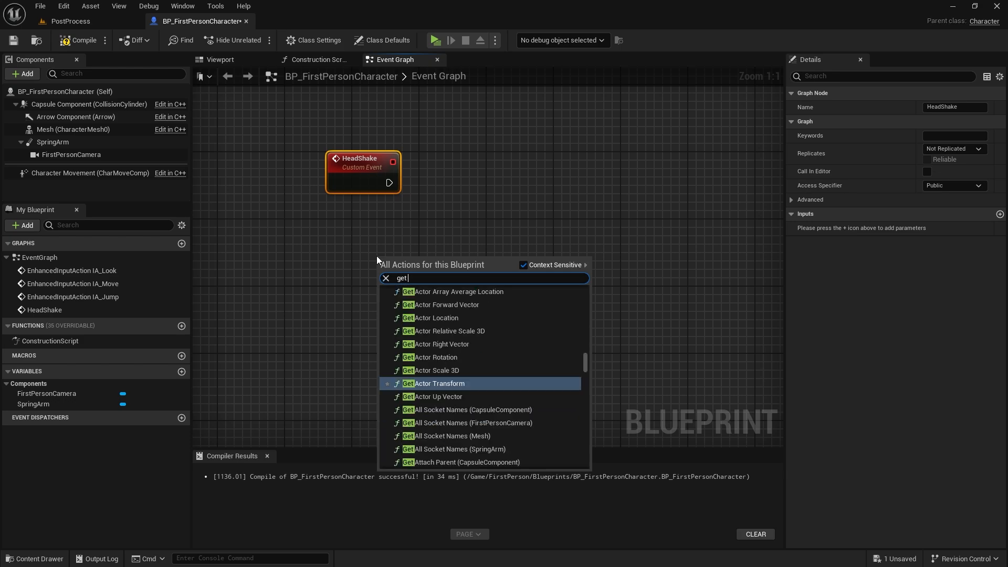
type(" player controller")
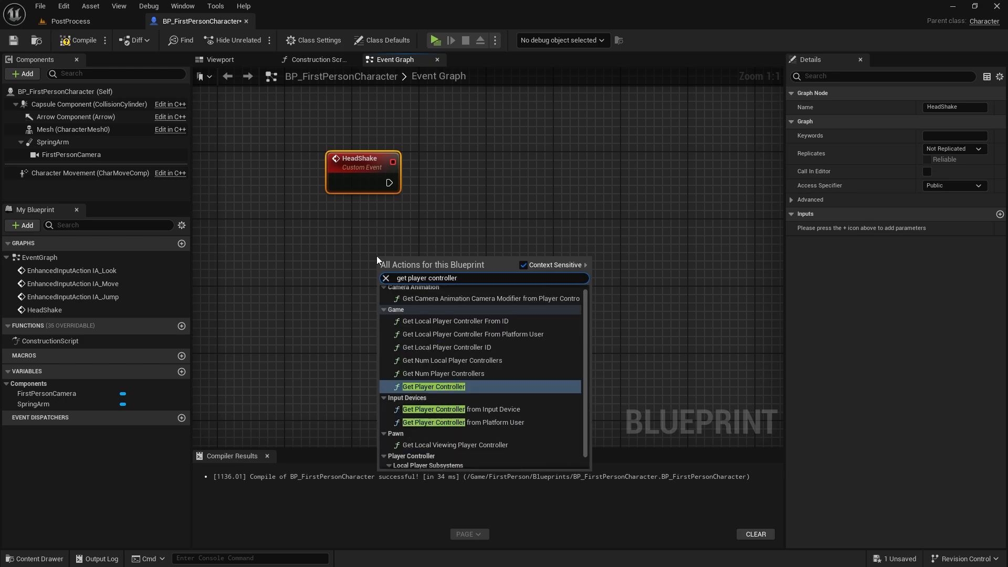
key("Return")
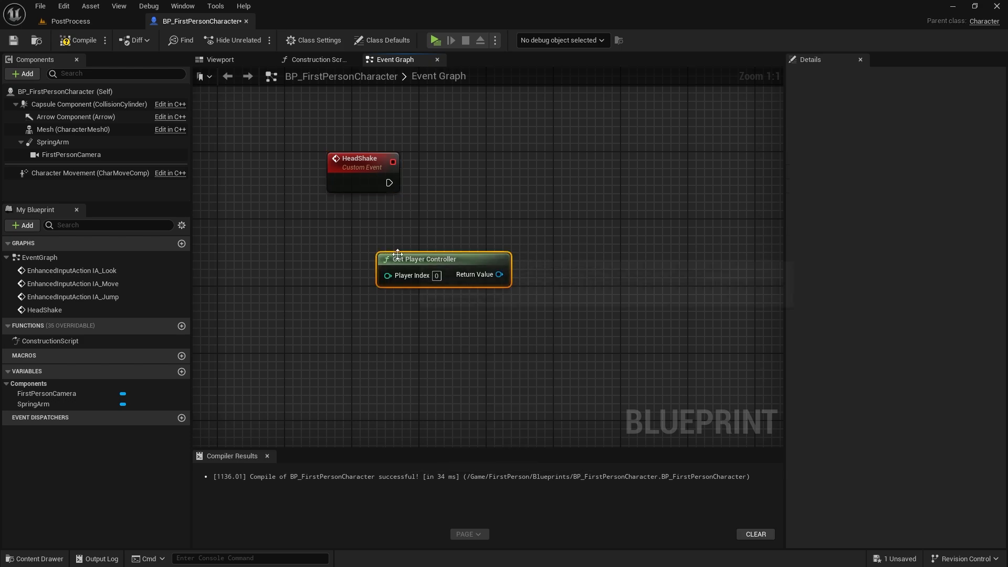
left_click_drag(398, 255, 356, 205)
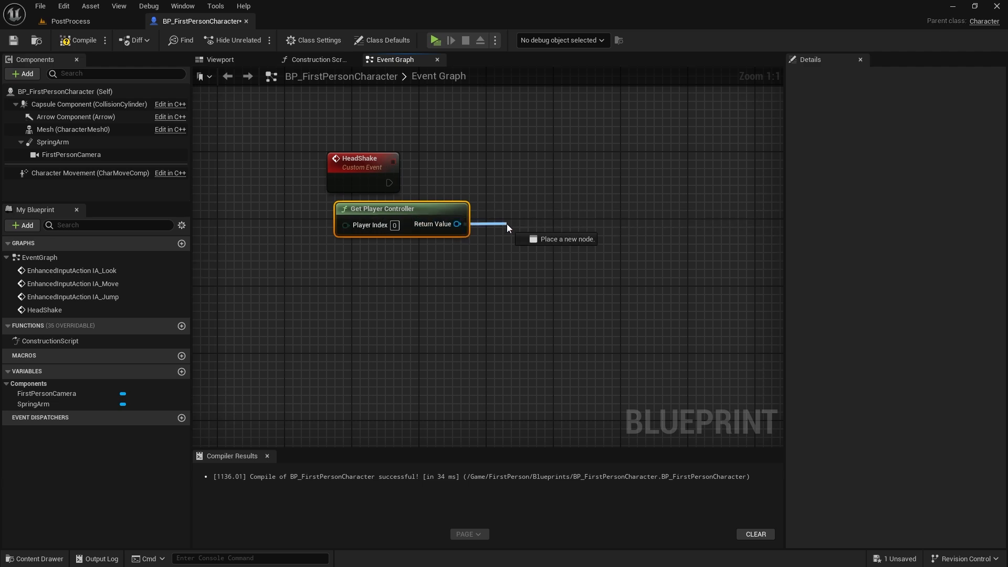
Add a Client Start Camera Shake node targeting the Get Player Controller return value, and connect the HeadShake event's execution output to it
left_click_drag(506, 224, 562, 175)
type("cme")
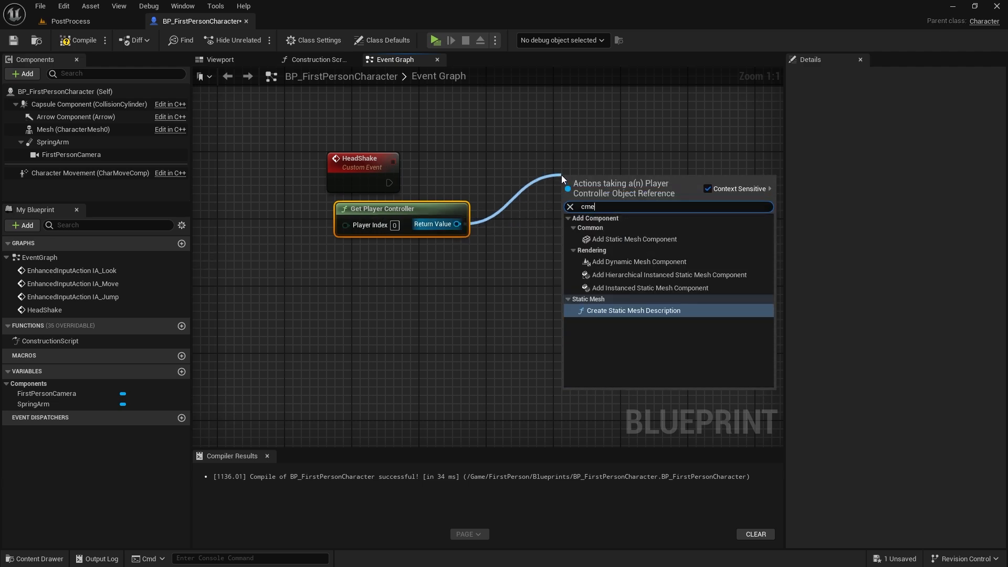
type("ra")
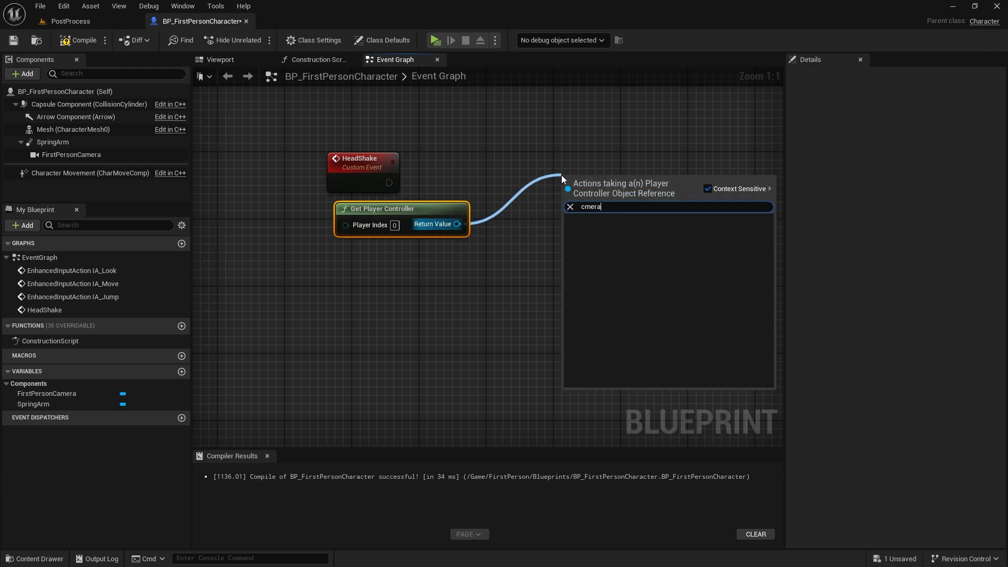
key("BackSpace")
key("BackSpace")
key("BackSpace")
key("BackSpace")
type("amera")
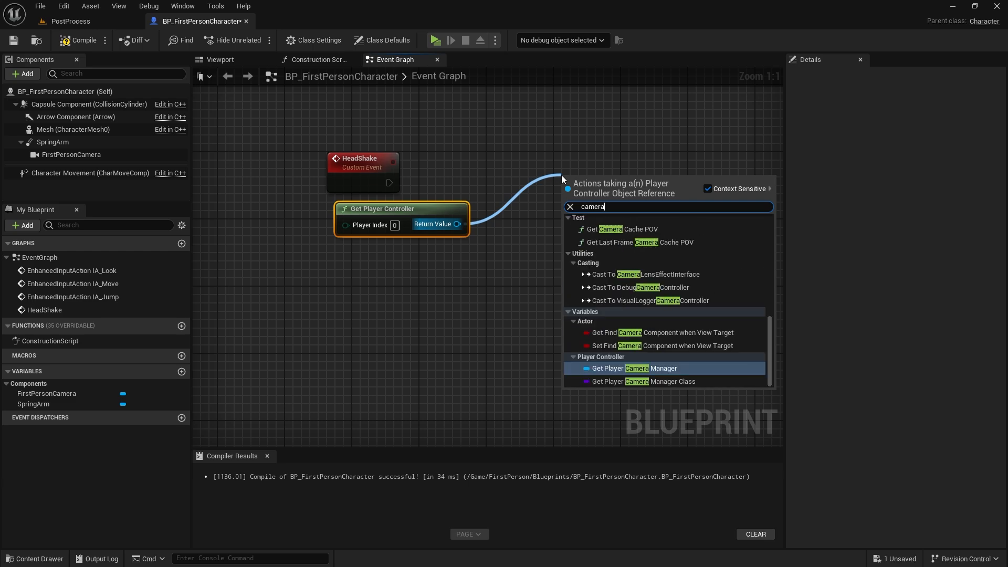
type(" shake")
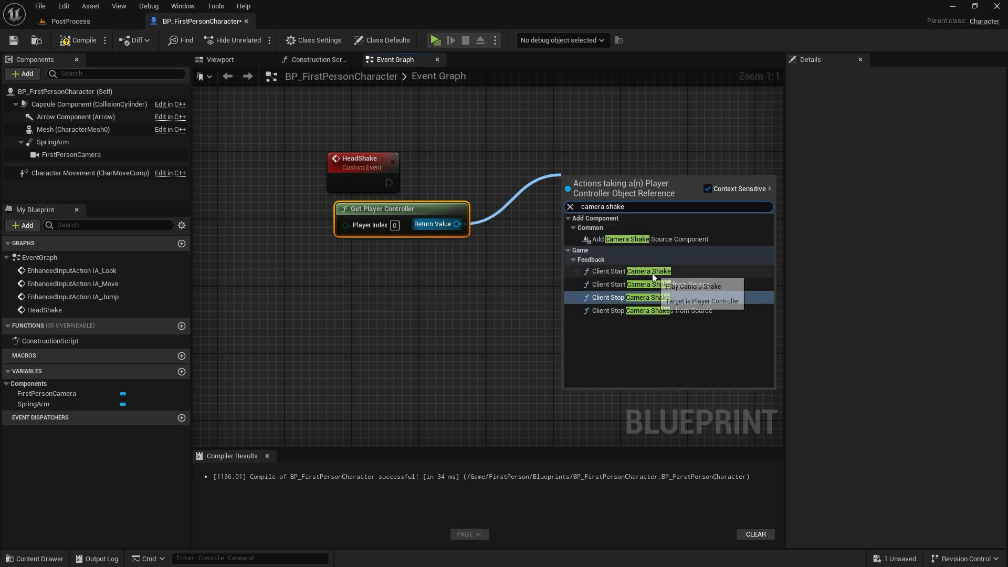
left_click(650, 272)
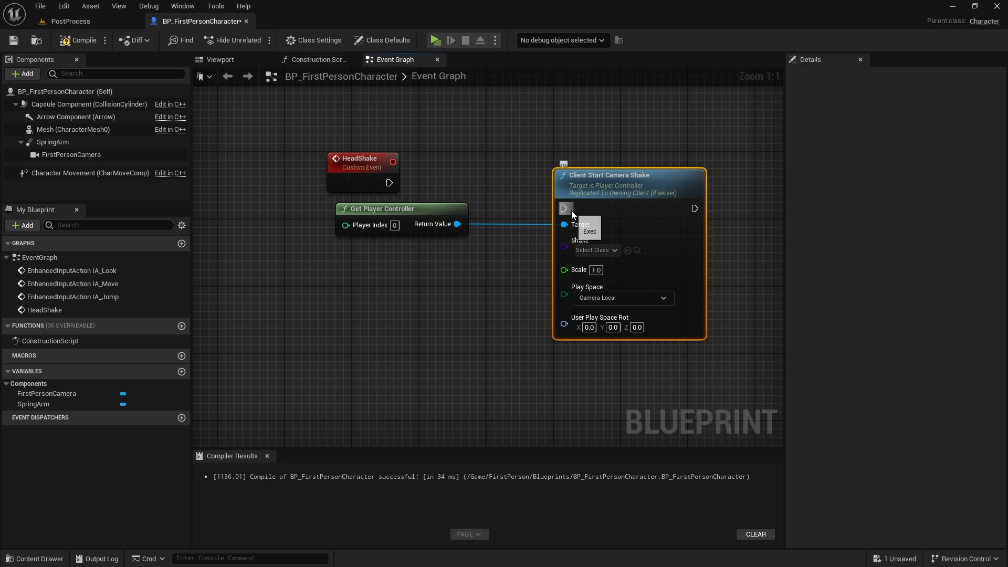
left_click_drag(391, 182, 391, 181)
left_click_drag(611, 179, 578, 153)
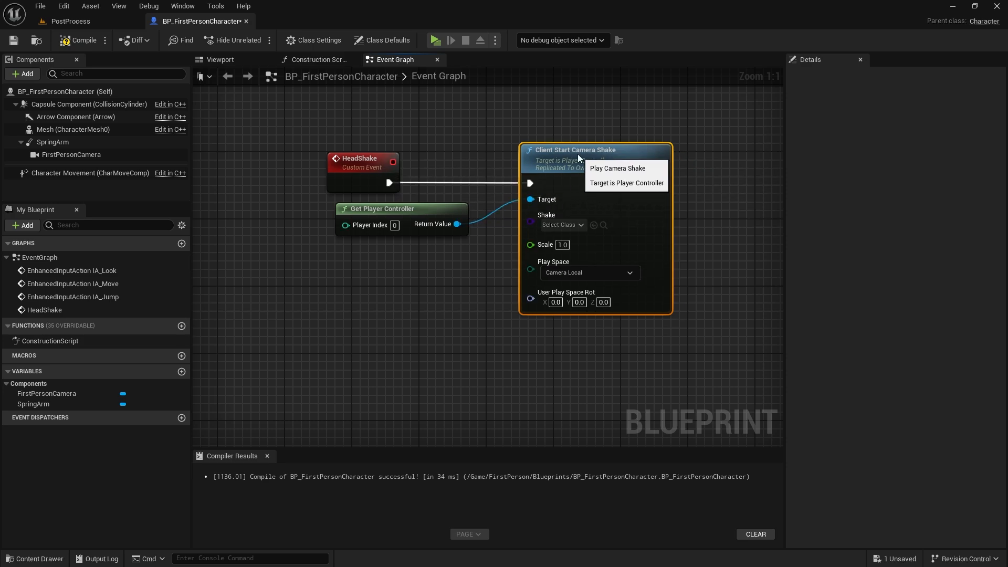
Set the Shake class of Client Start Camera Shake to CamShake and save the Blueprint
left_click(561, 226)
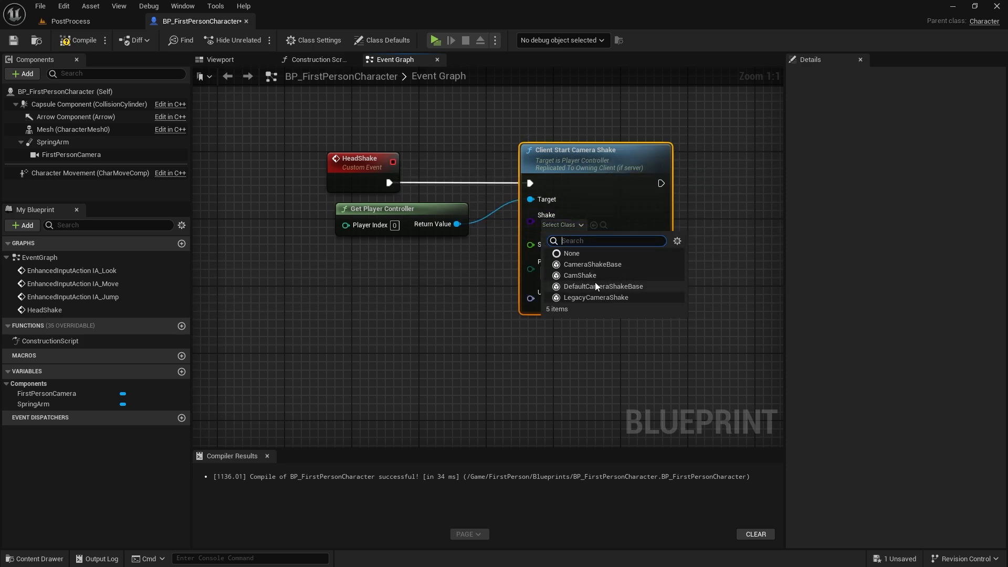
left_click(584, 274)
left_click(468, 162)
key("ctrl+s")
Add an Event Tick node in the empty graph space above the HeadShake event
right_click_drag(440, 117, 446, 206)
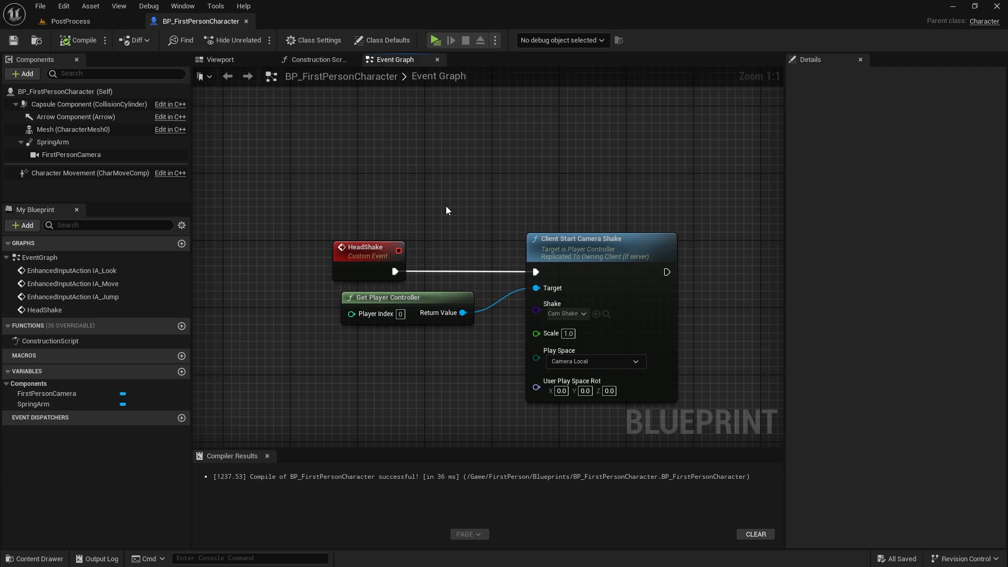
right_click(371, 128)
type("event ti")
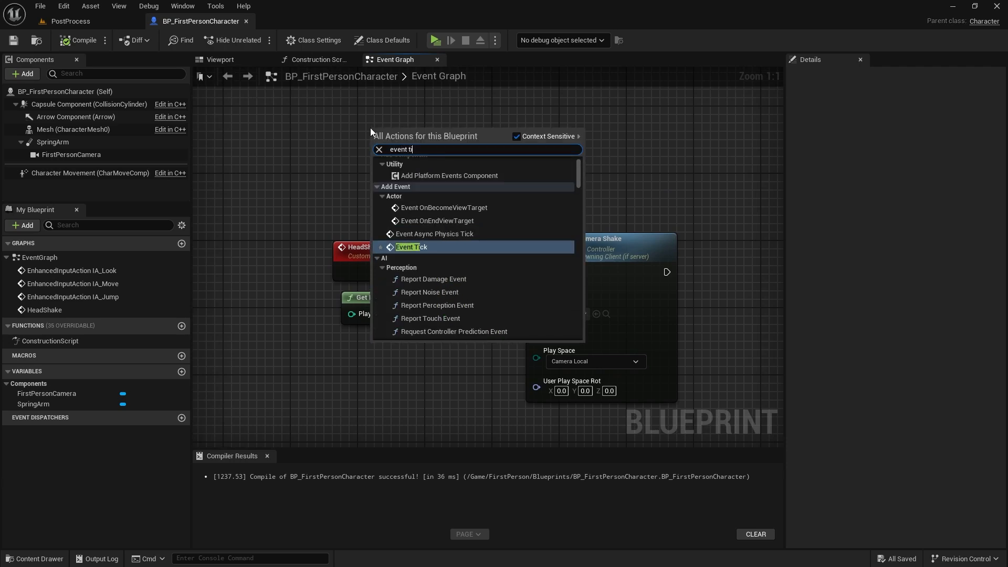
left_click(412, 247)
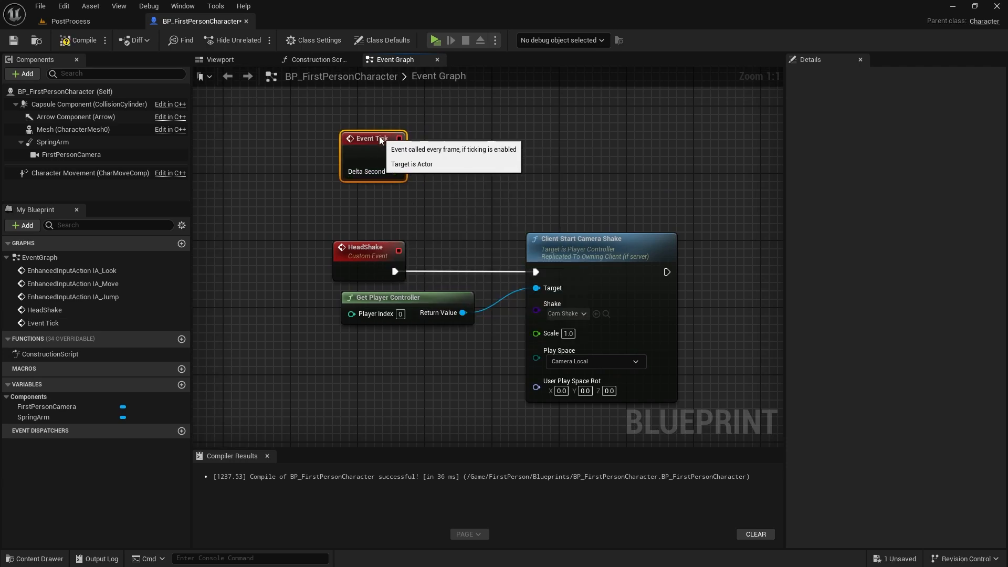
Place a Head Shake call beside Event Tick, connect it to the tick's execution output, and save the Blueprint
left_click_drag(45, 310, 462, 172)
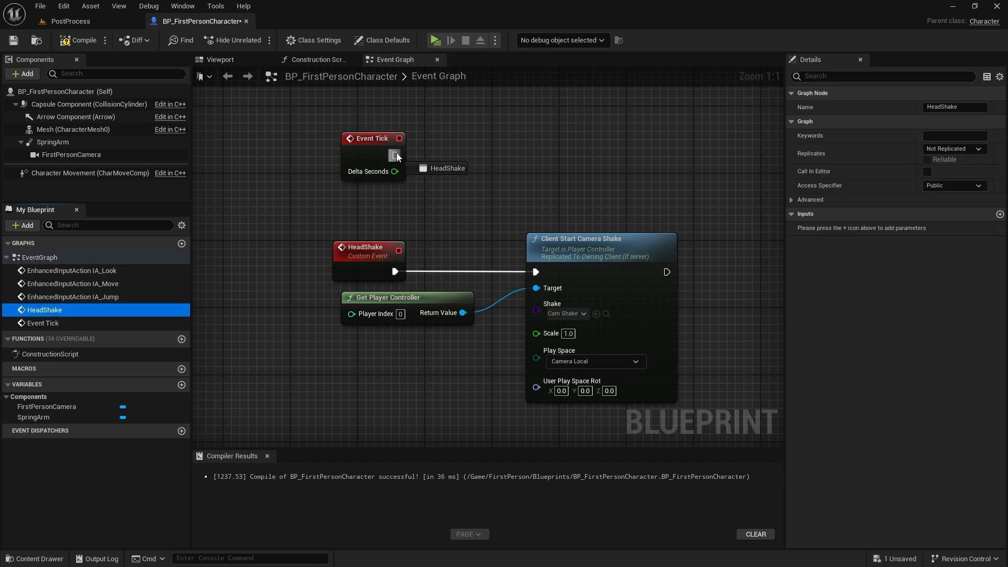
left_click_drag(397, 157, 396, 157)
left_click_drag(542, 151, 462, 145)
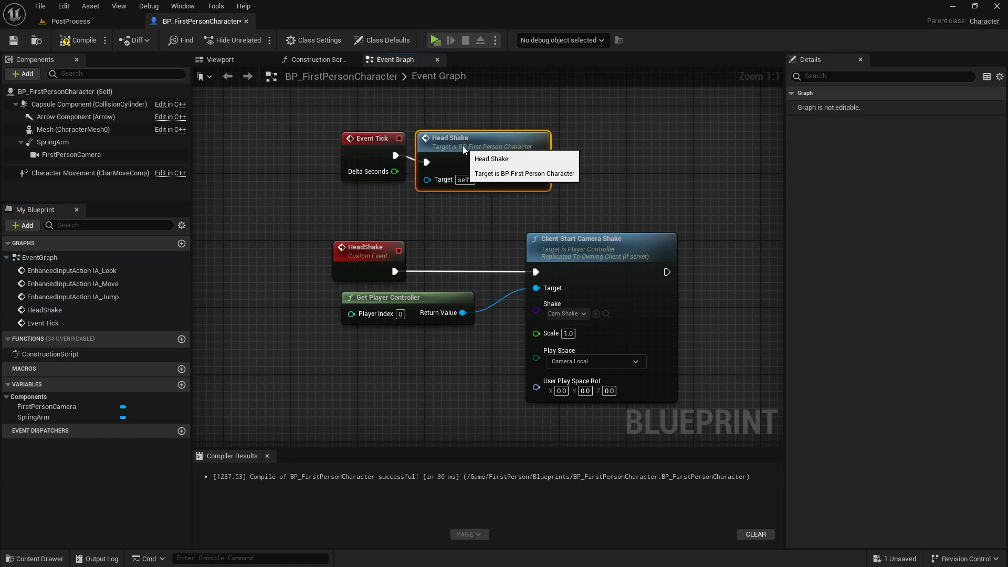
left_click(13, 40)
Play the PostProcess level and walk through the rooms and corridor to examine the camera shake and film effects
left_click(70, 22)
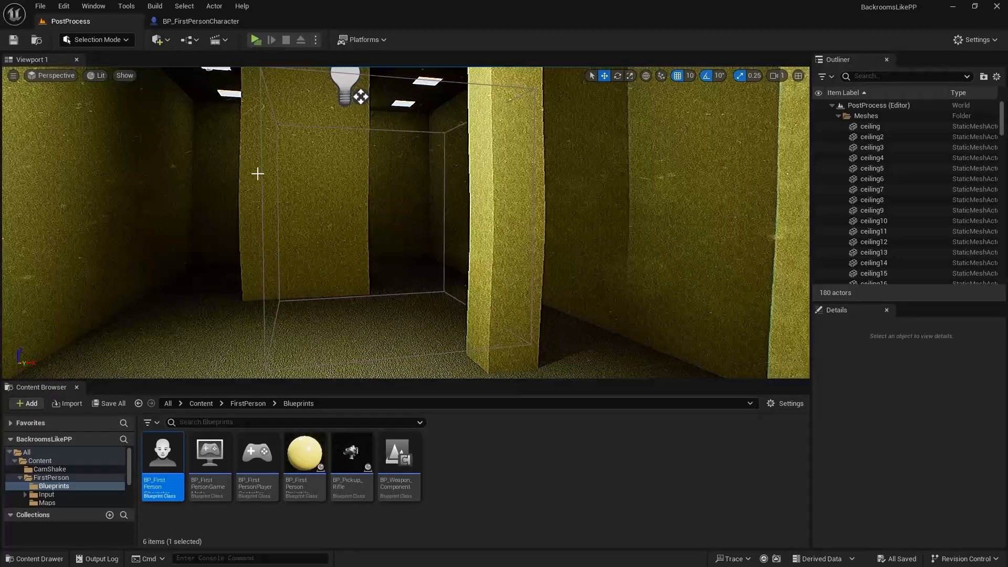
left_click(256, 40)
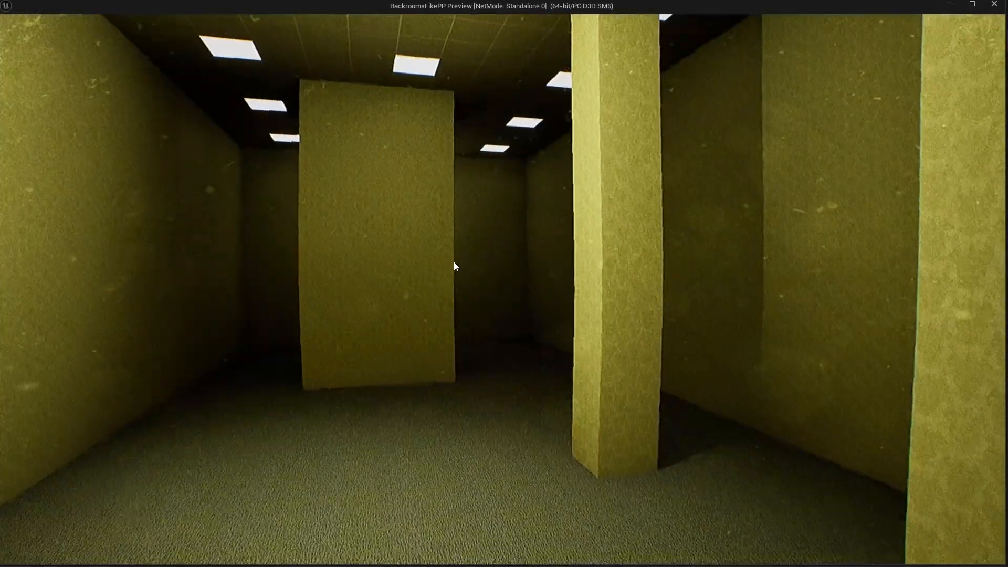
left_click(454, 261)
key("w")
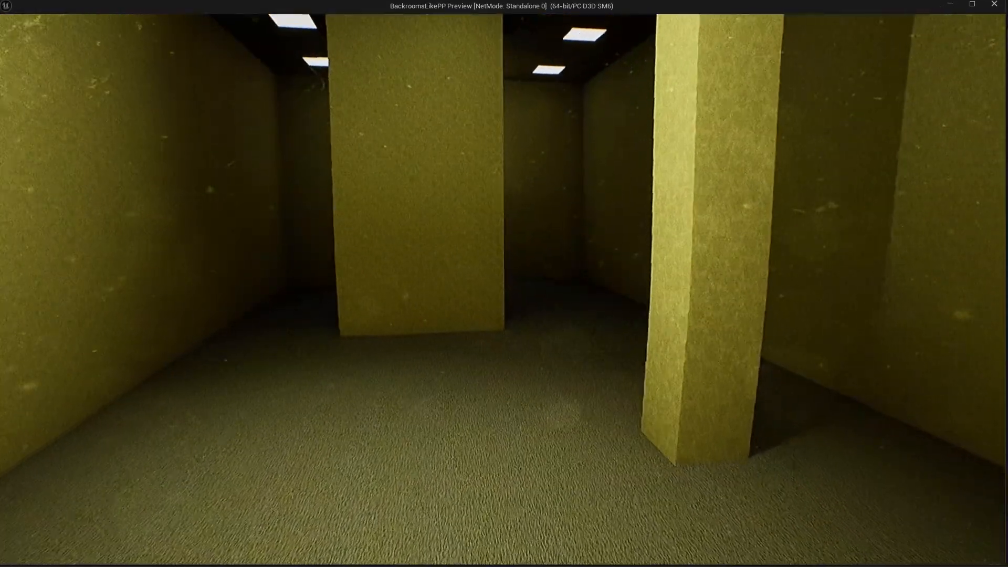
key("w")
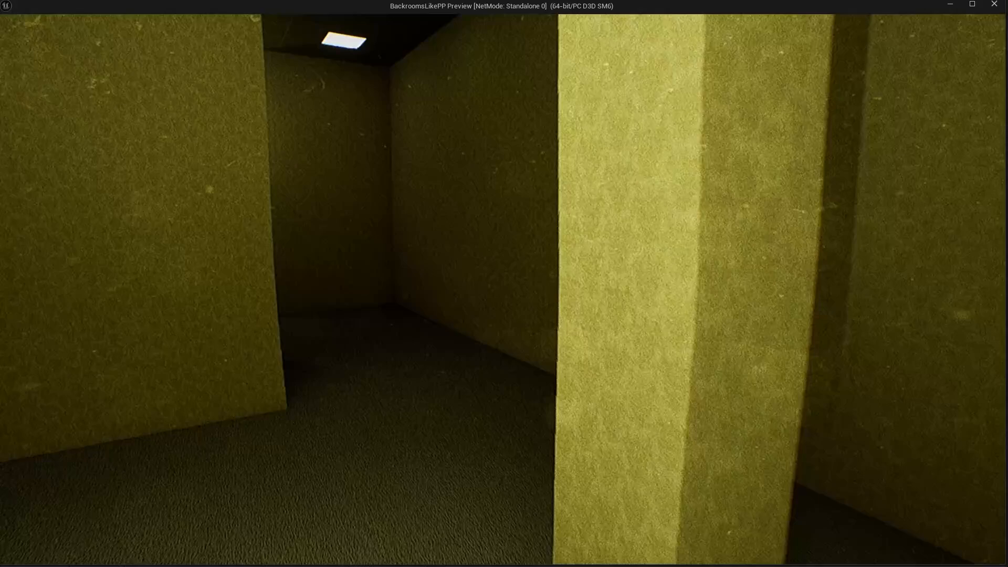
key("w")
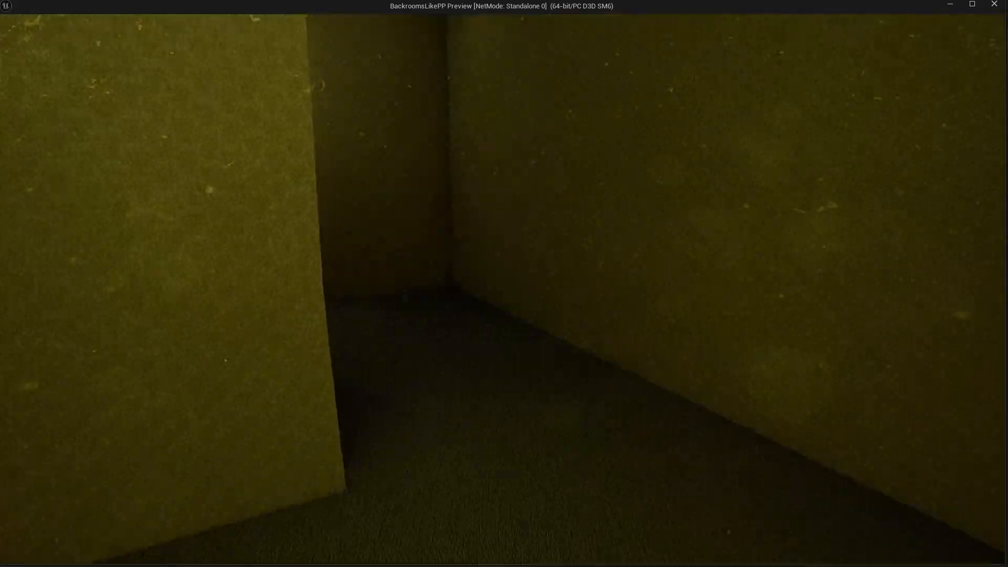
key("w")
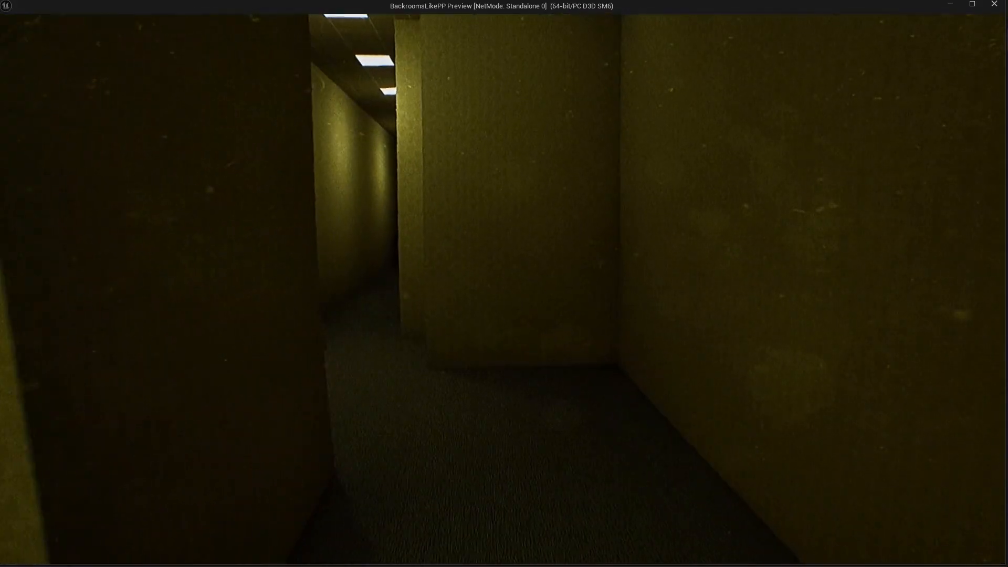
key("w")
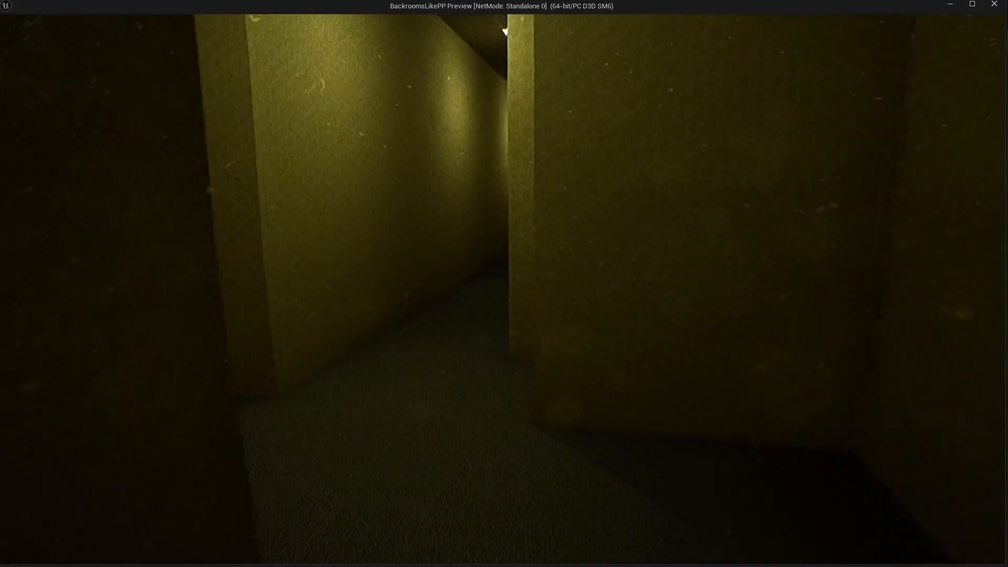
key("w")
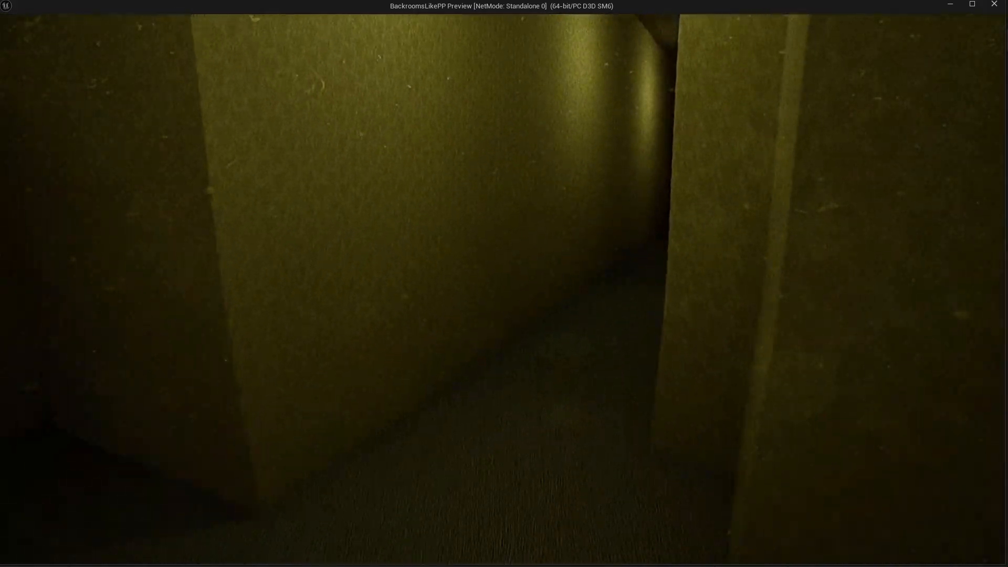
key("w")
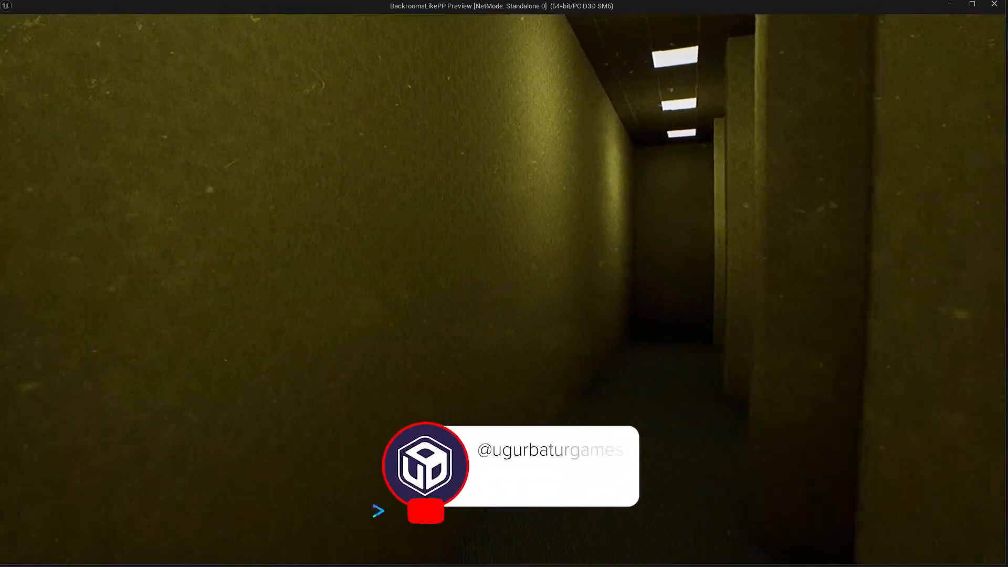
key("w")
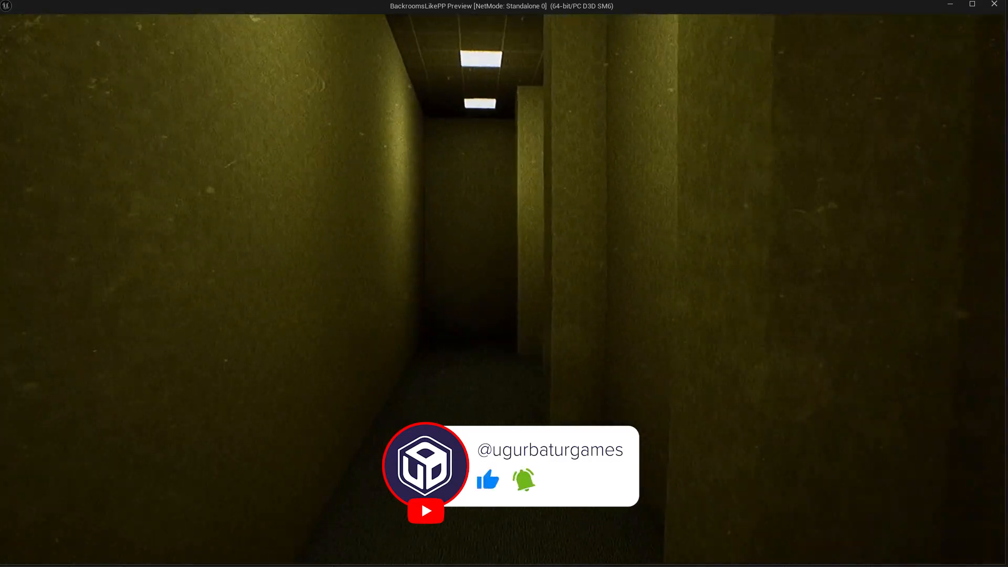
key("w")
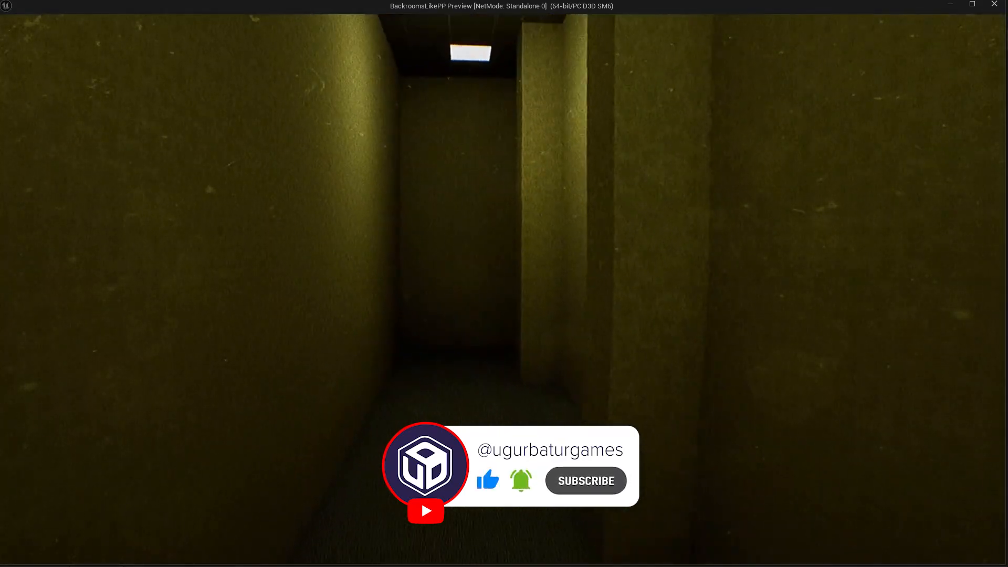
key("w")
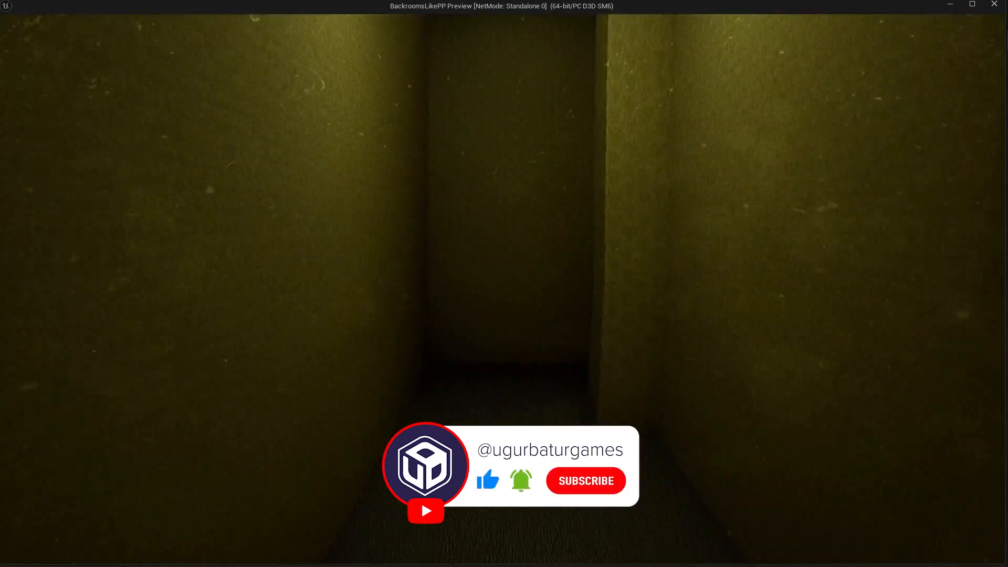